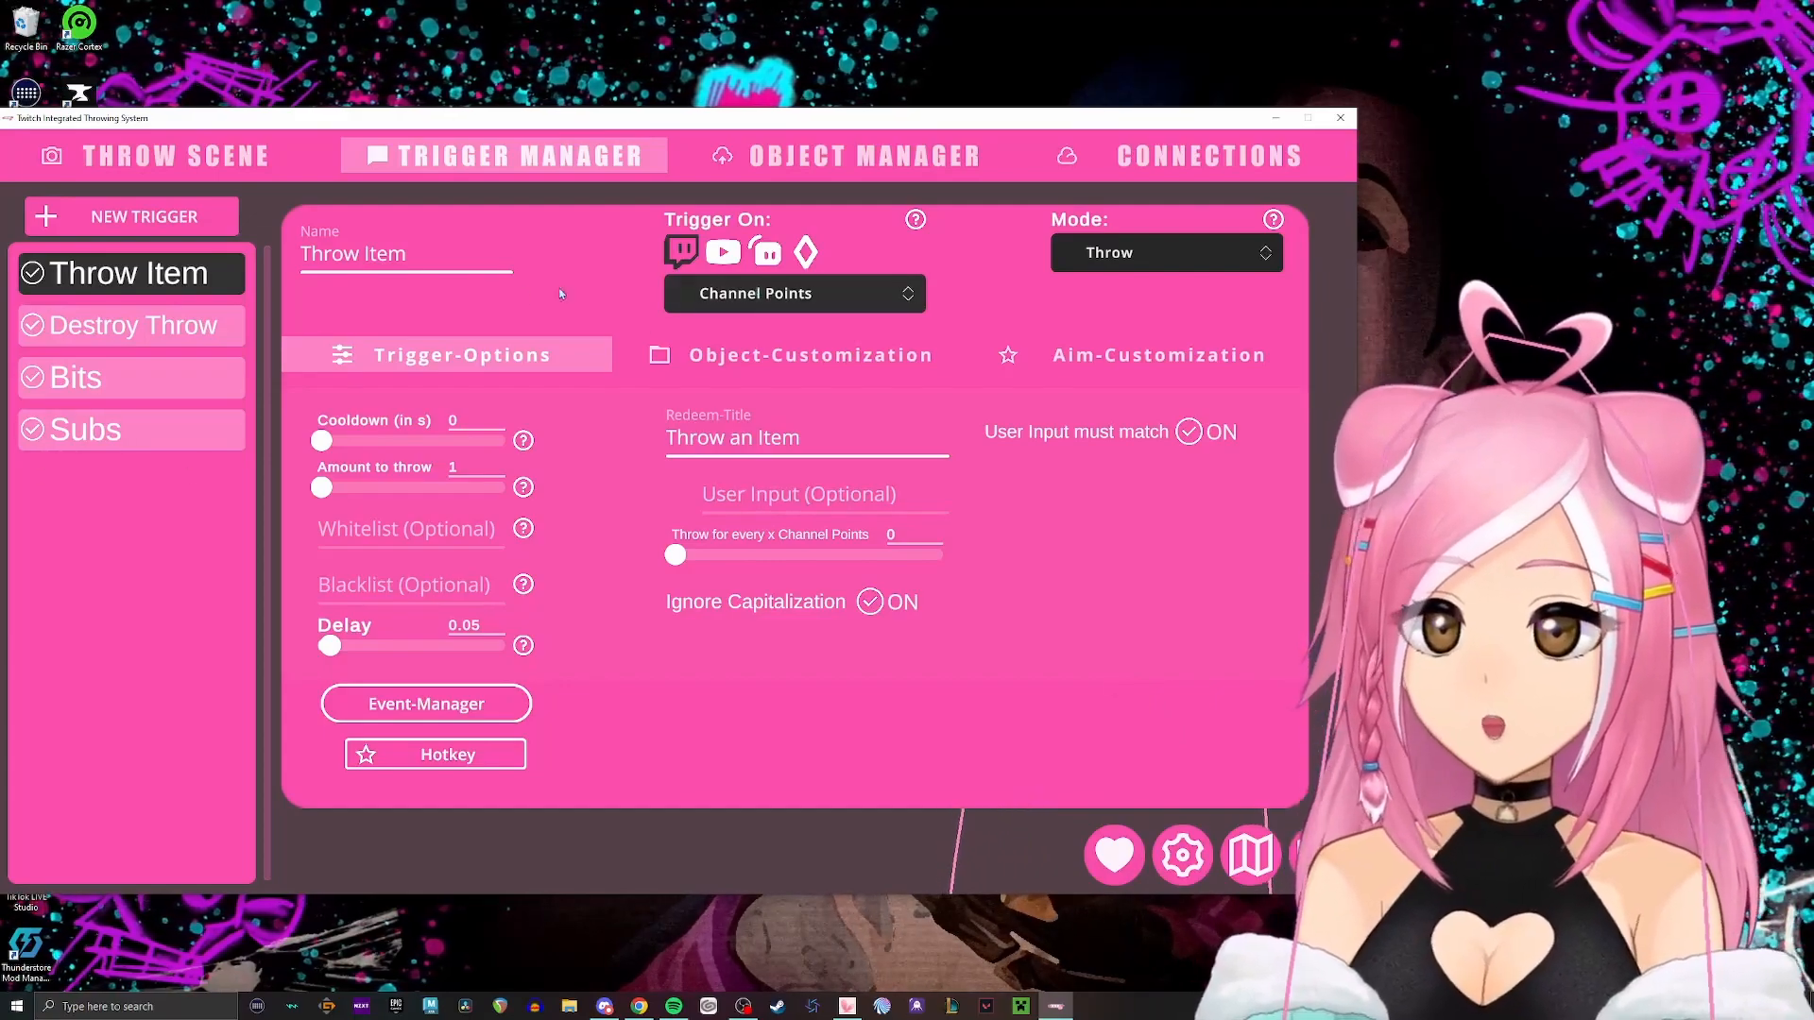
Review the Twitch events available for the Throw Item trigger, then inspect its name and redeem title.
left_click(898, 297)
scroll(841, 401, "down", 3)
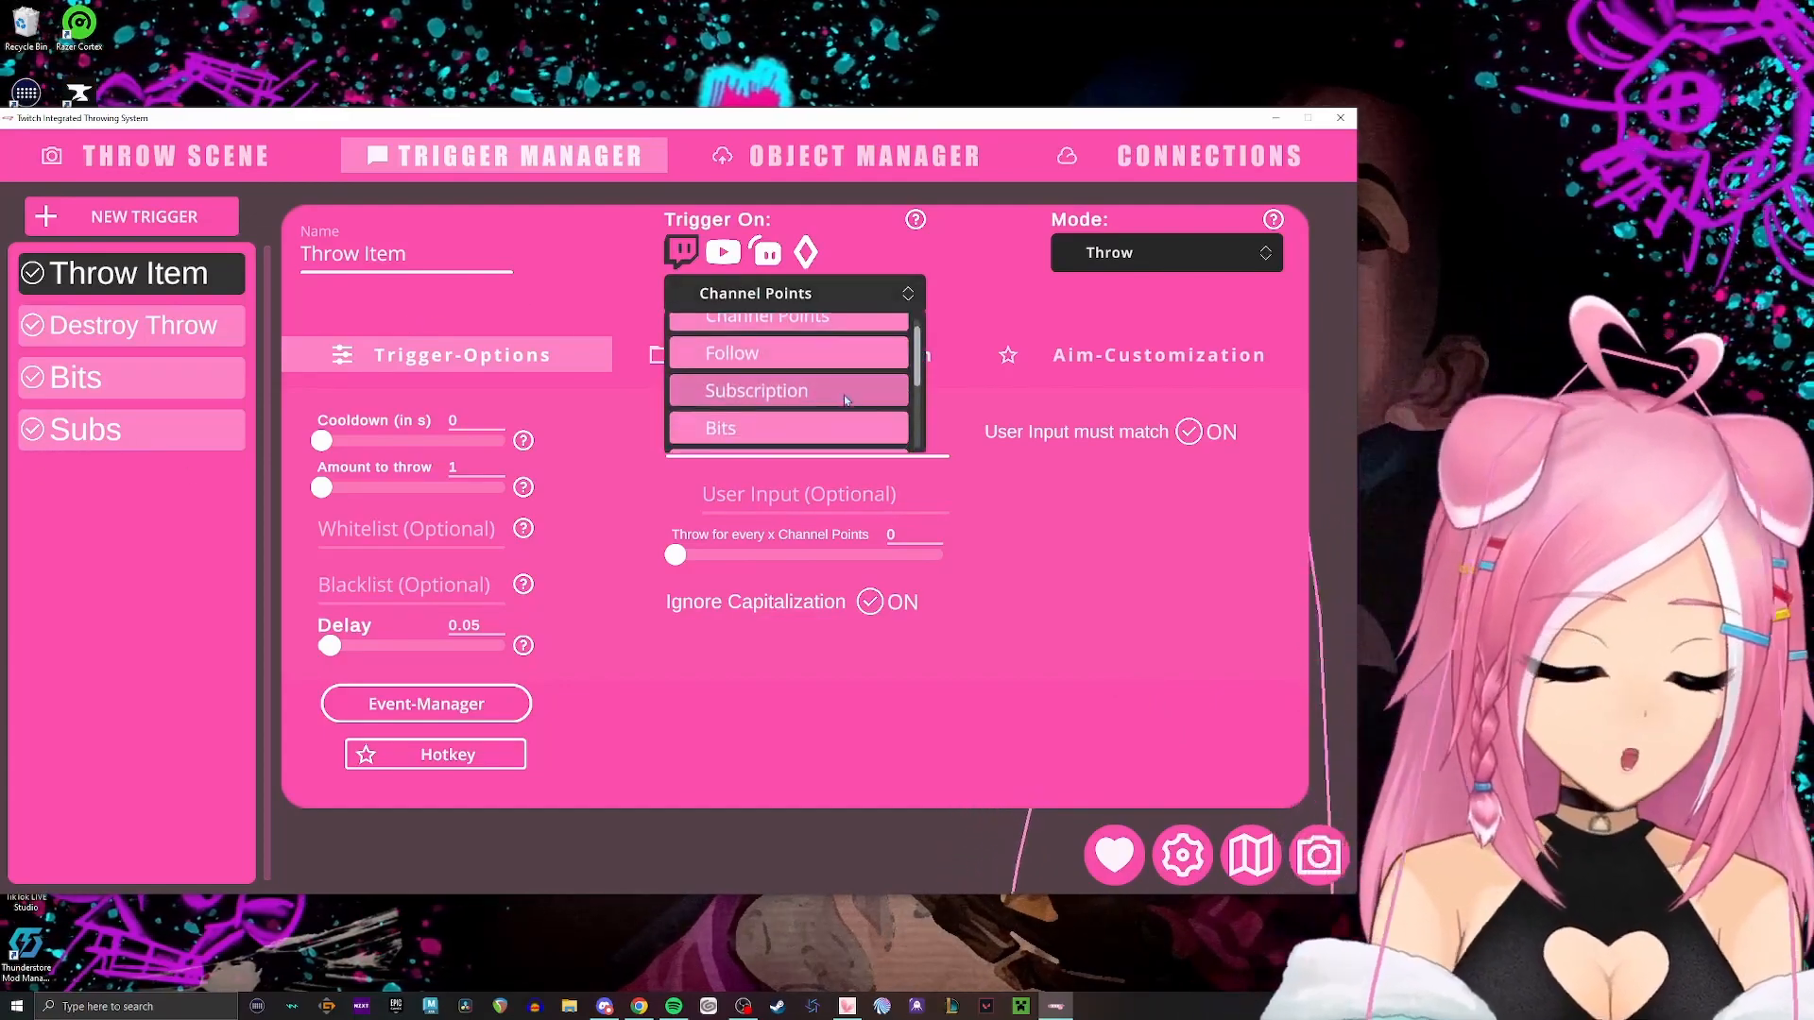
scroll(840, 369, "down", 2)
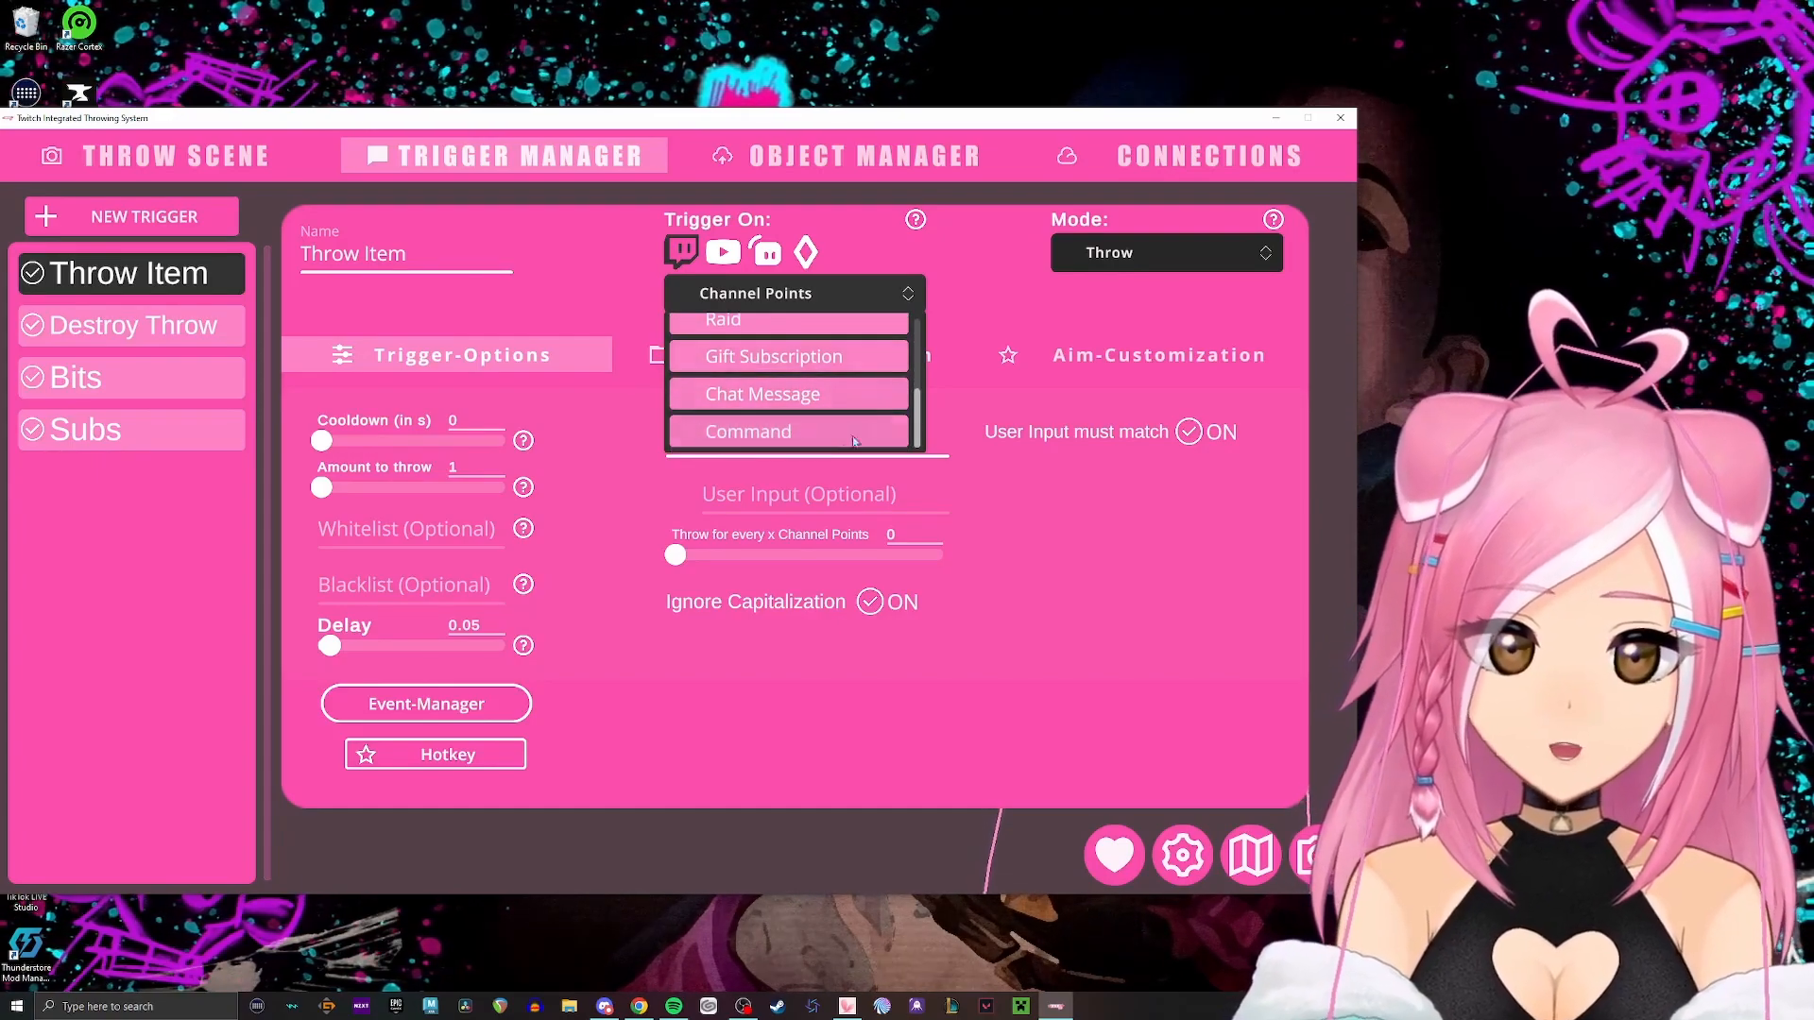
scroll(843, 440, "up", 4)
left_click(428, 278)
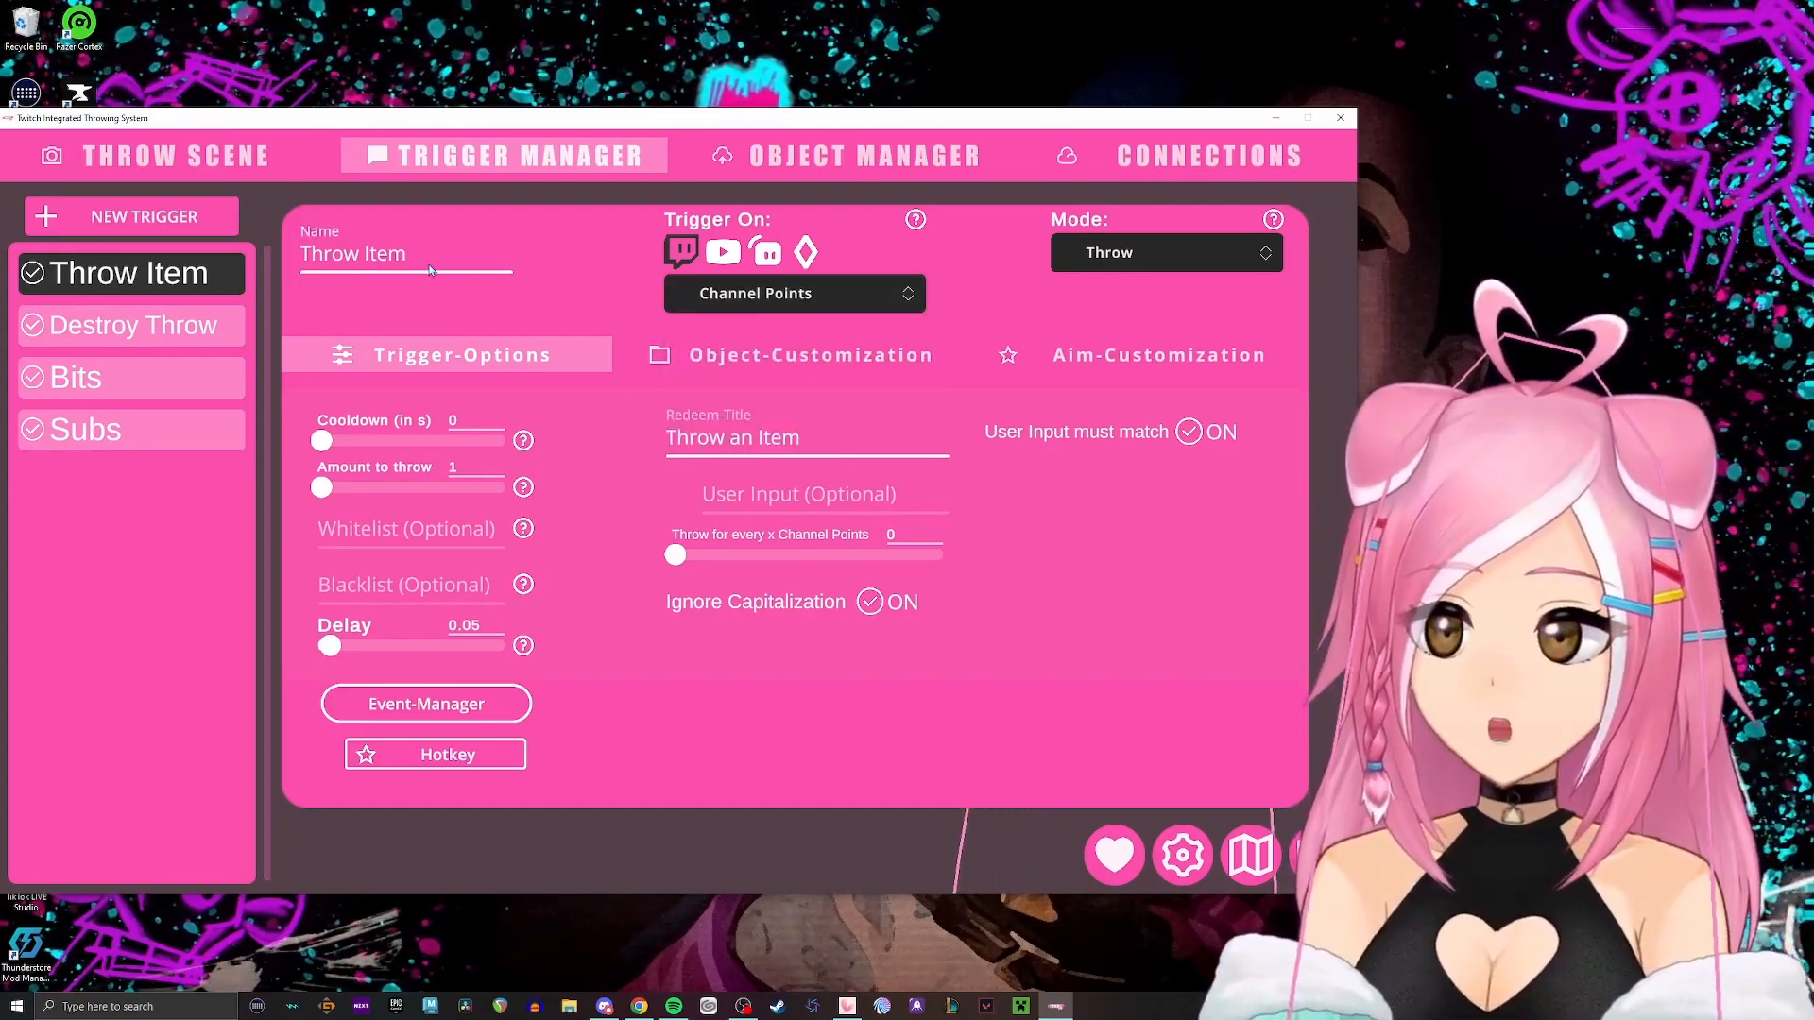
left_click(808, 439)
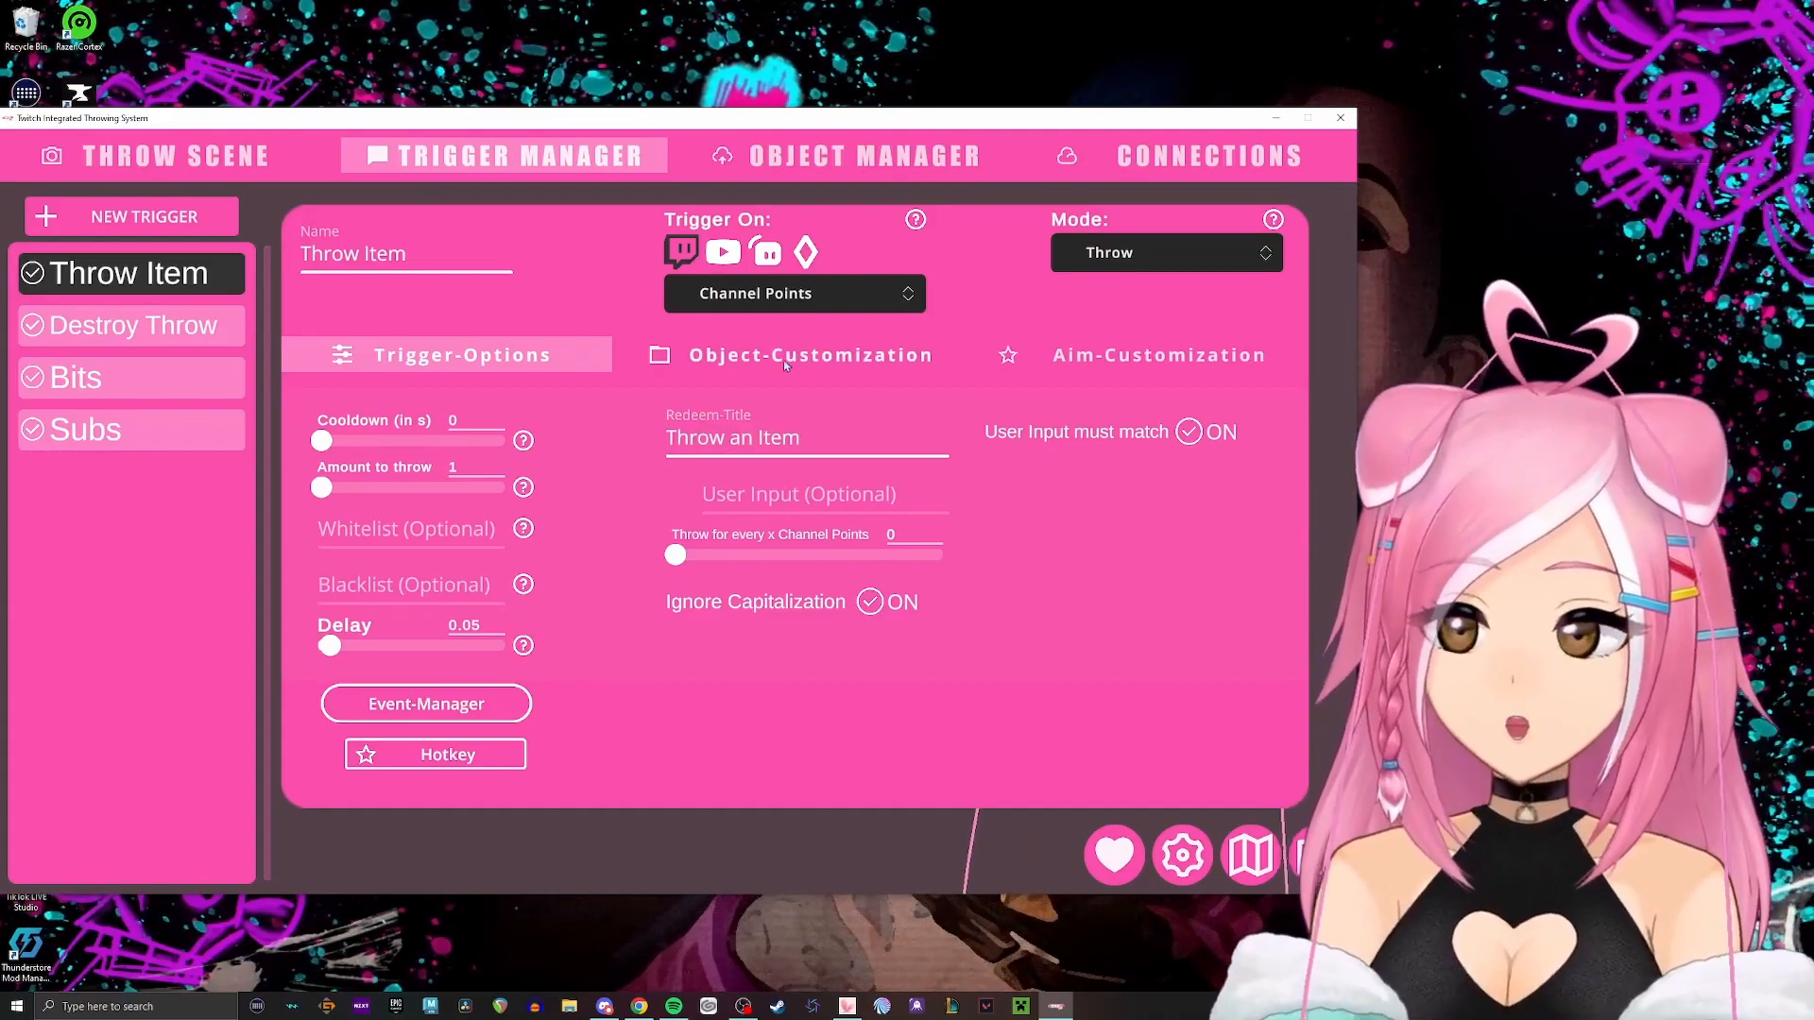
Open the Throw Item trigger's Object-Customization and examine the throwable objects and the enable, disable and select options.
left_click(792, 359)
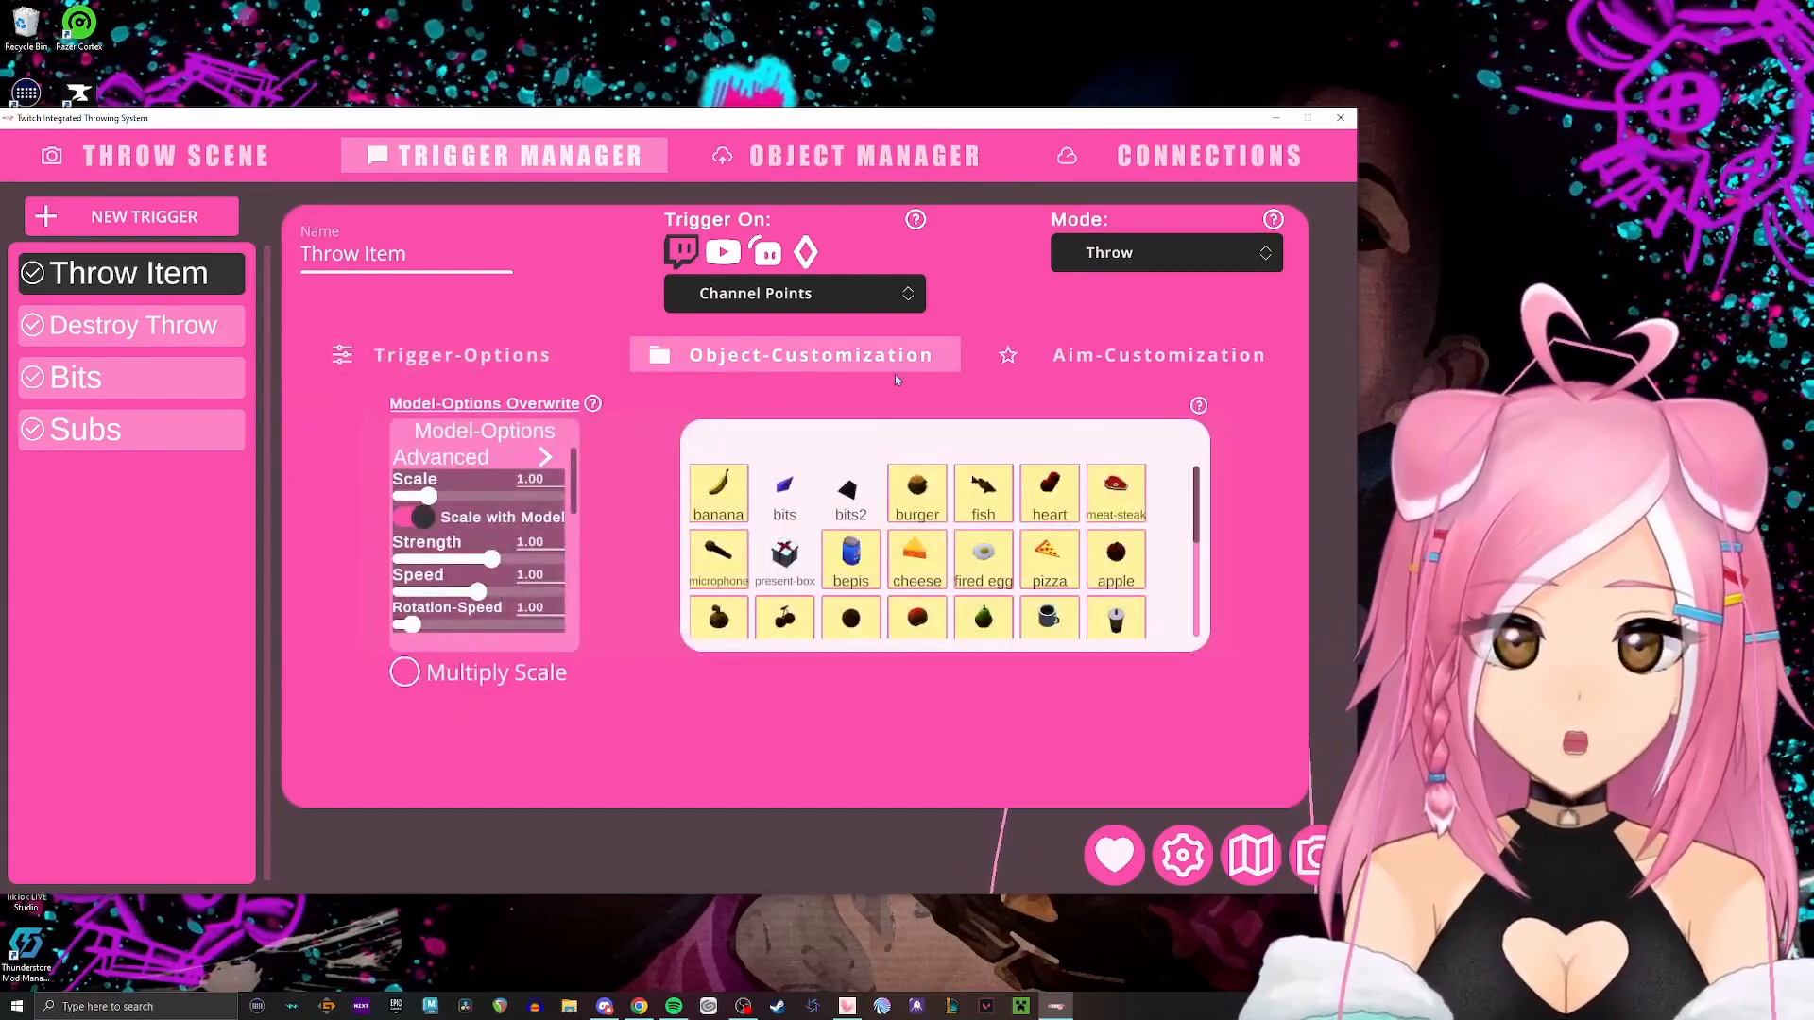
right_click(1145, 531)
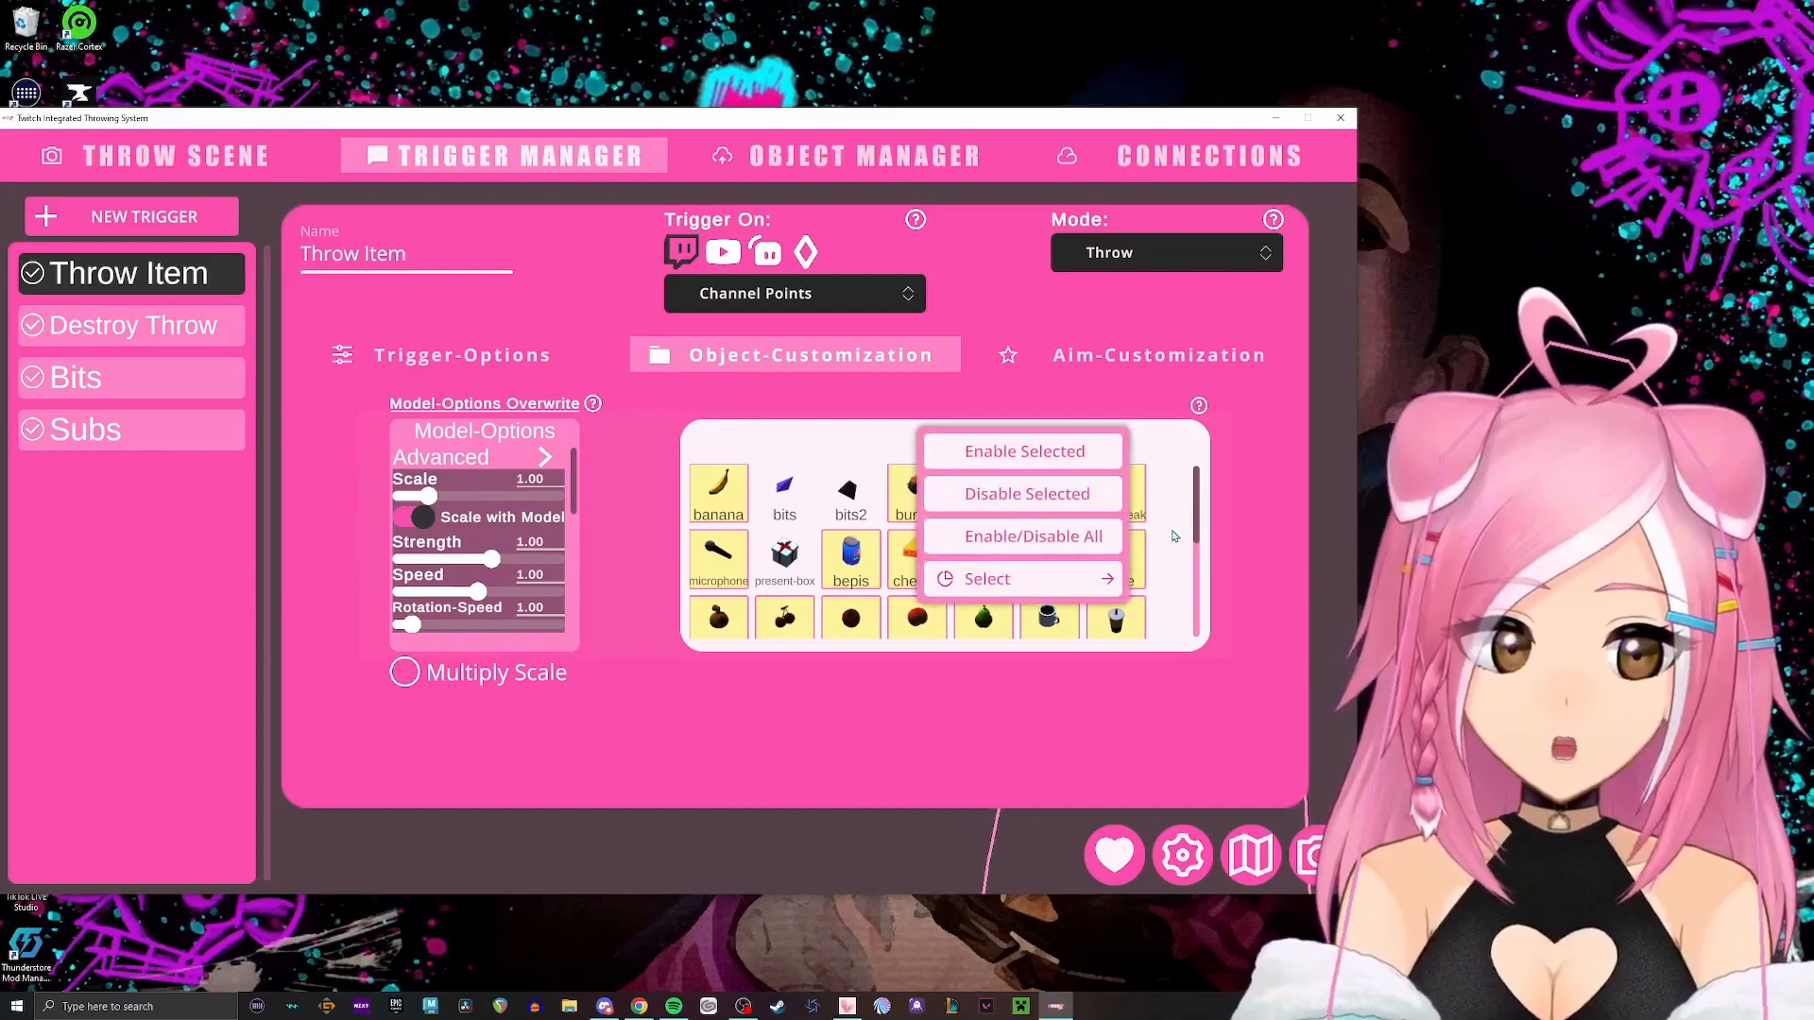
left_click(1174, 537)
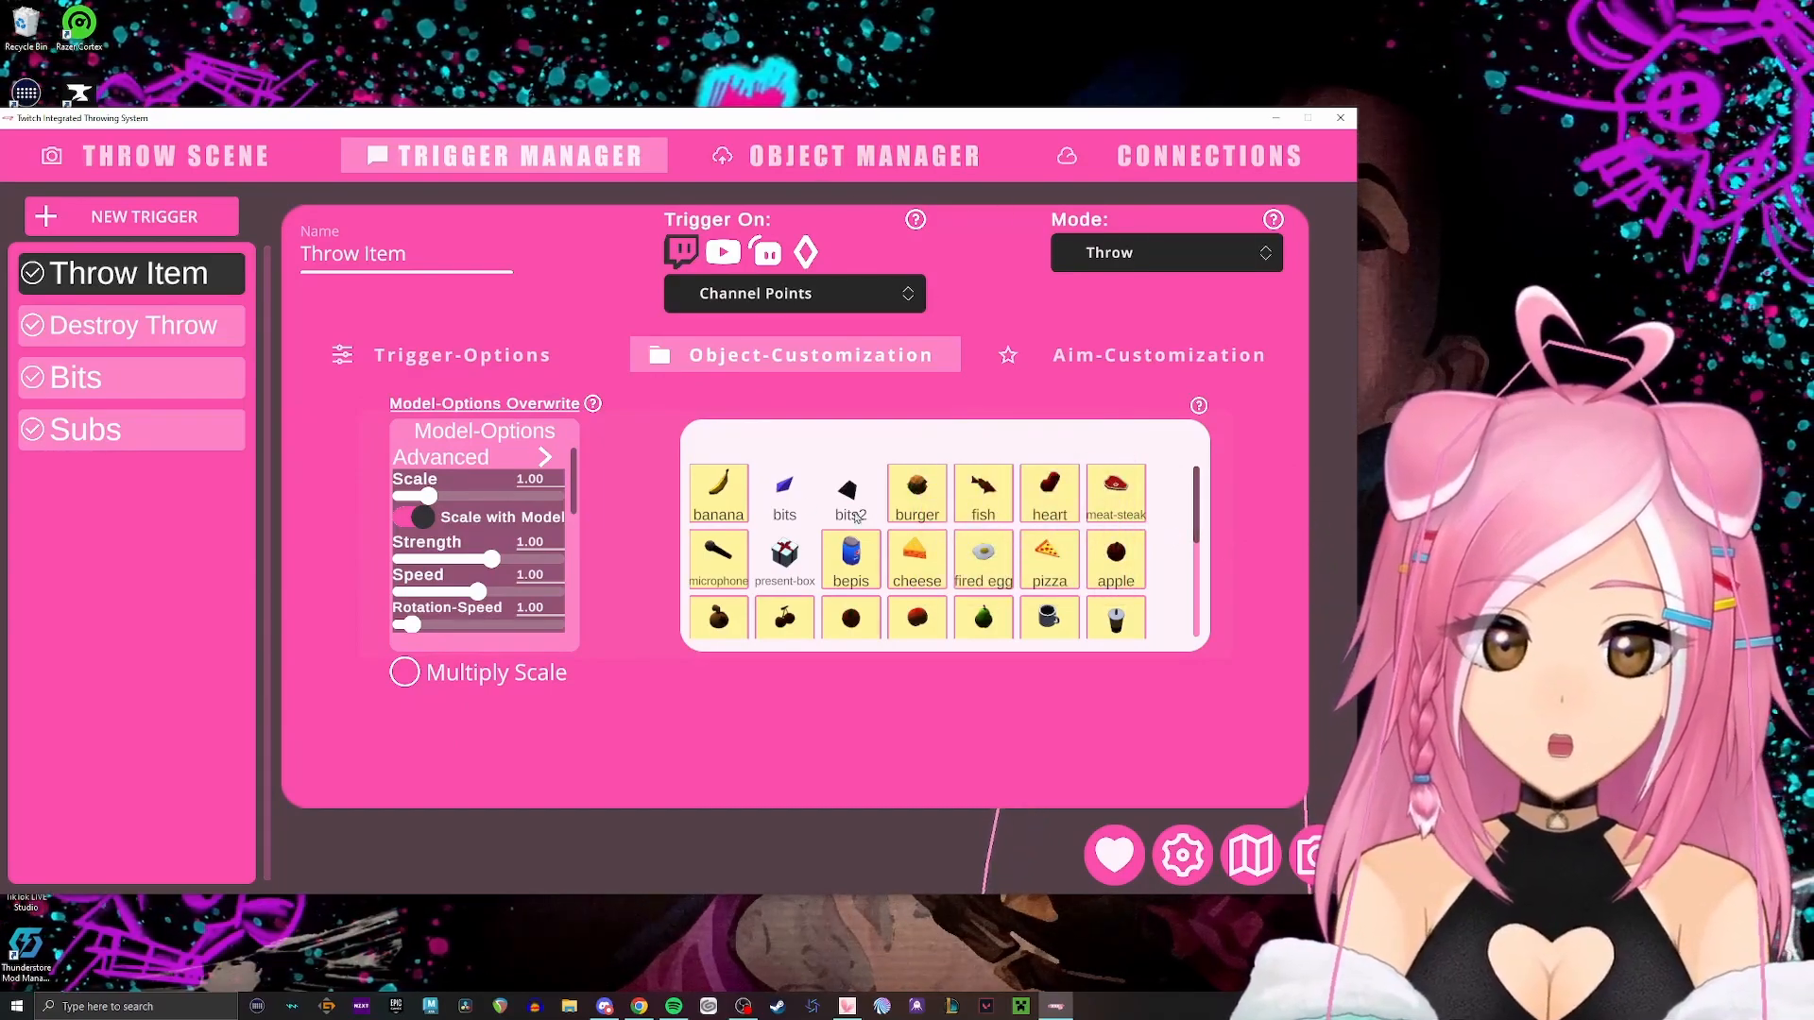
scroll(1164, 573, "down", 10)
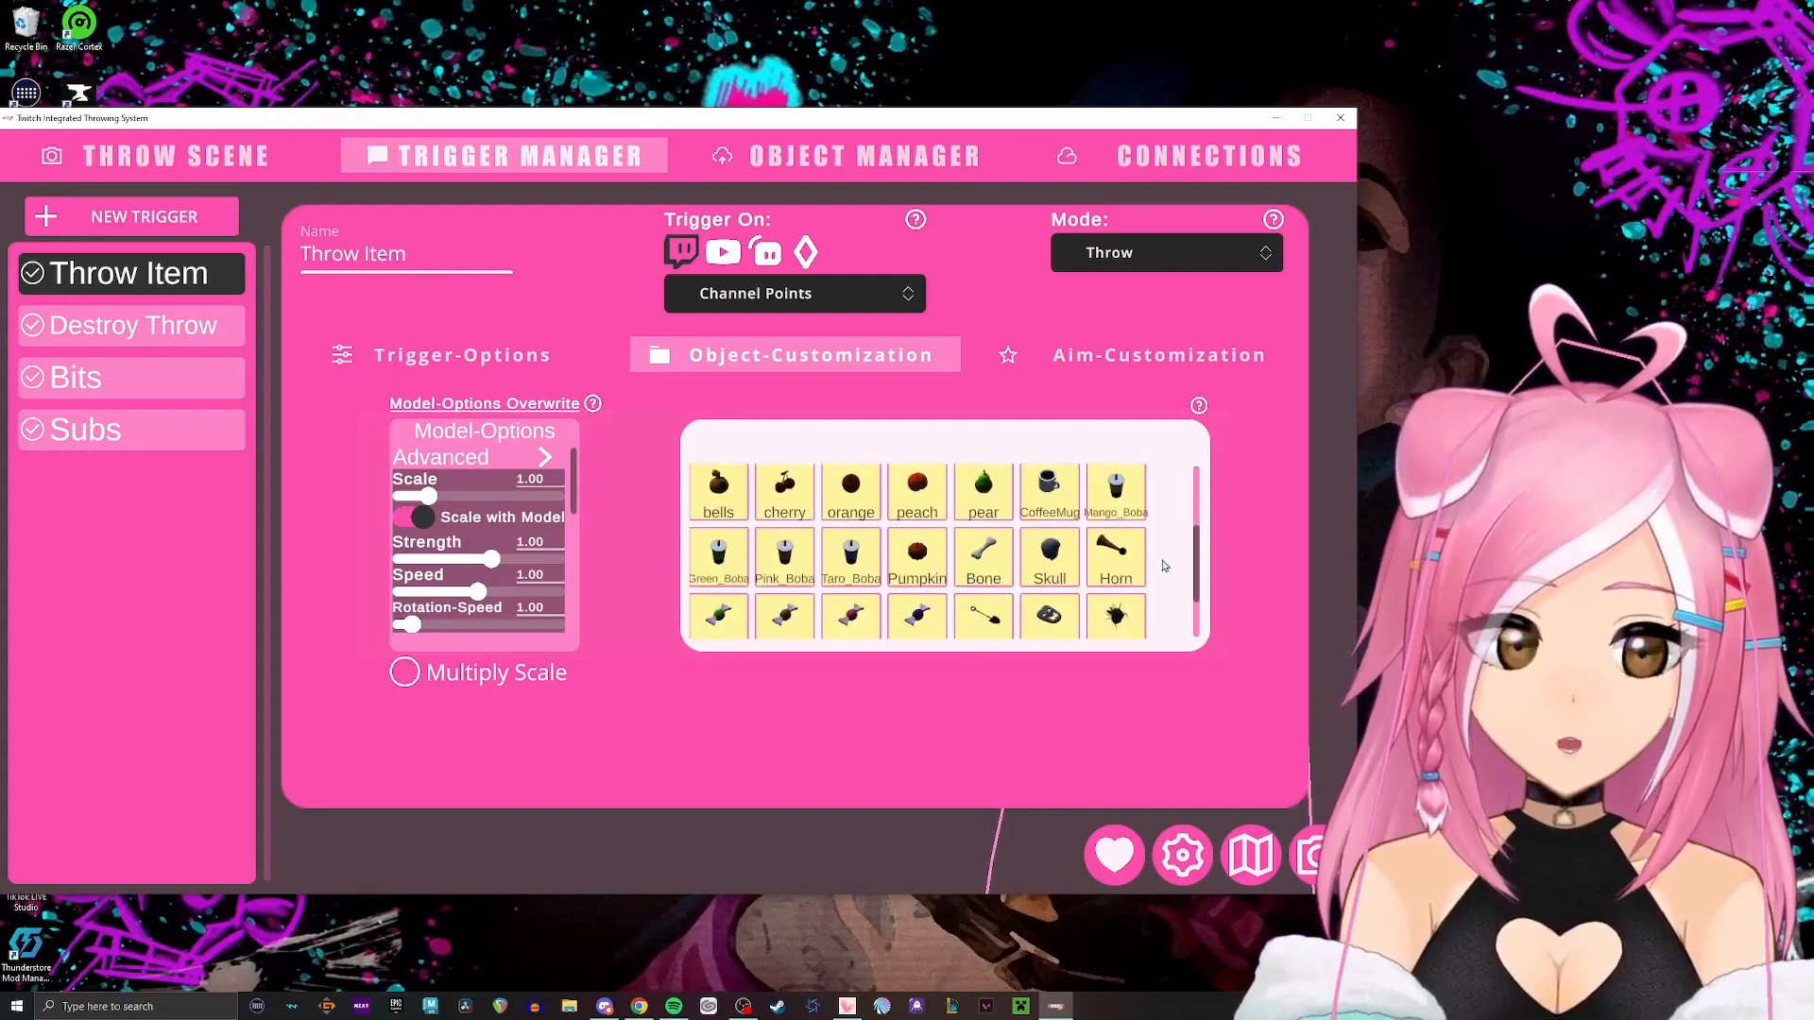
scroll(919, 573, "up", 10)
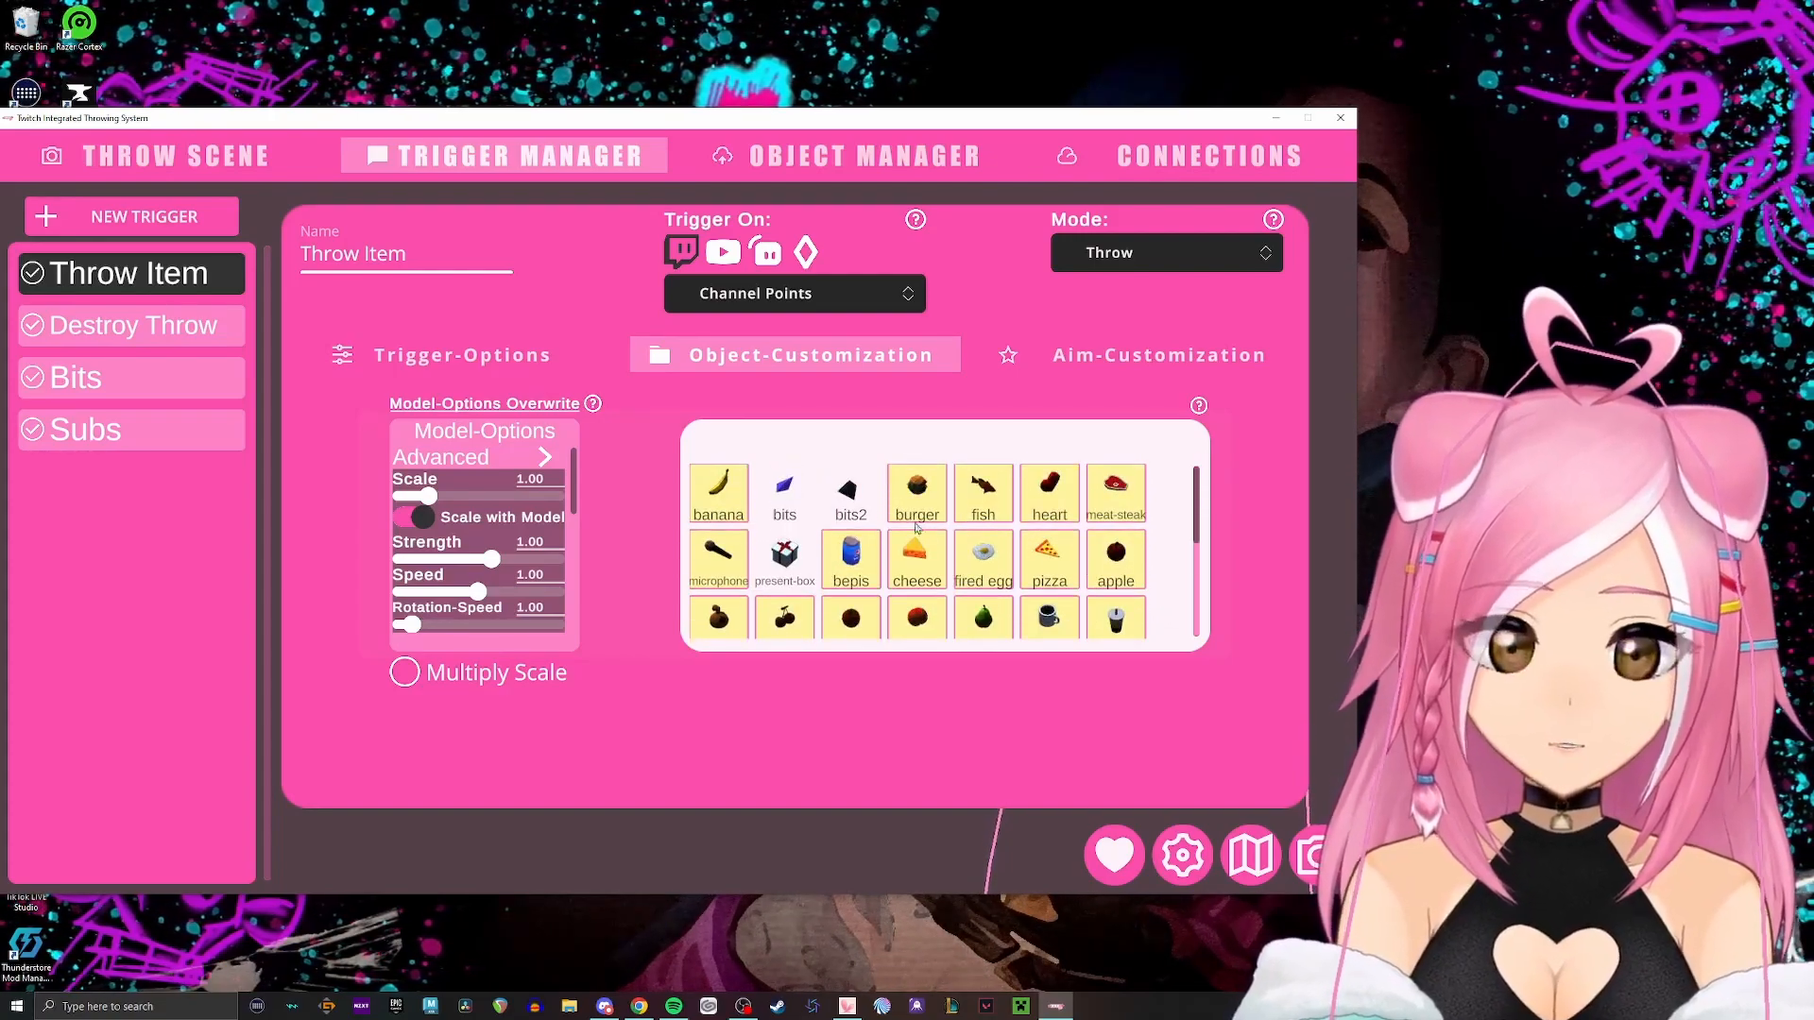
right_click(870, 516)
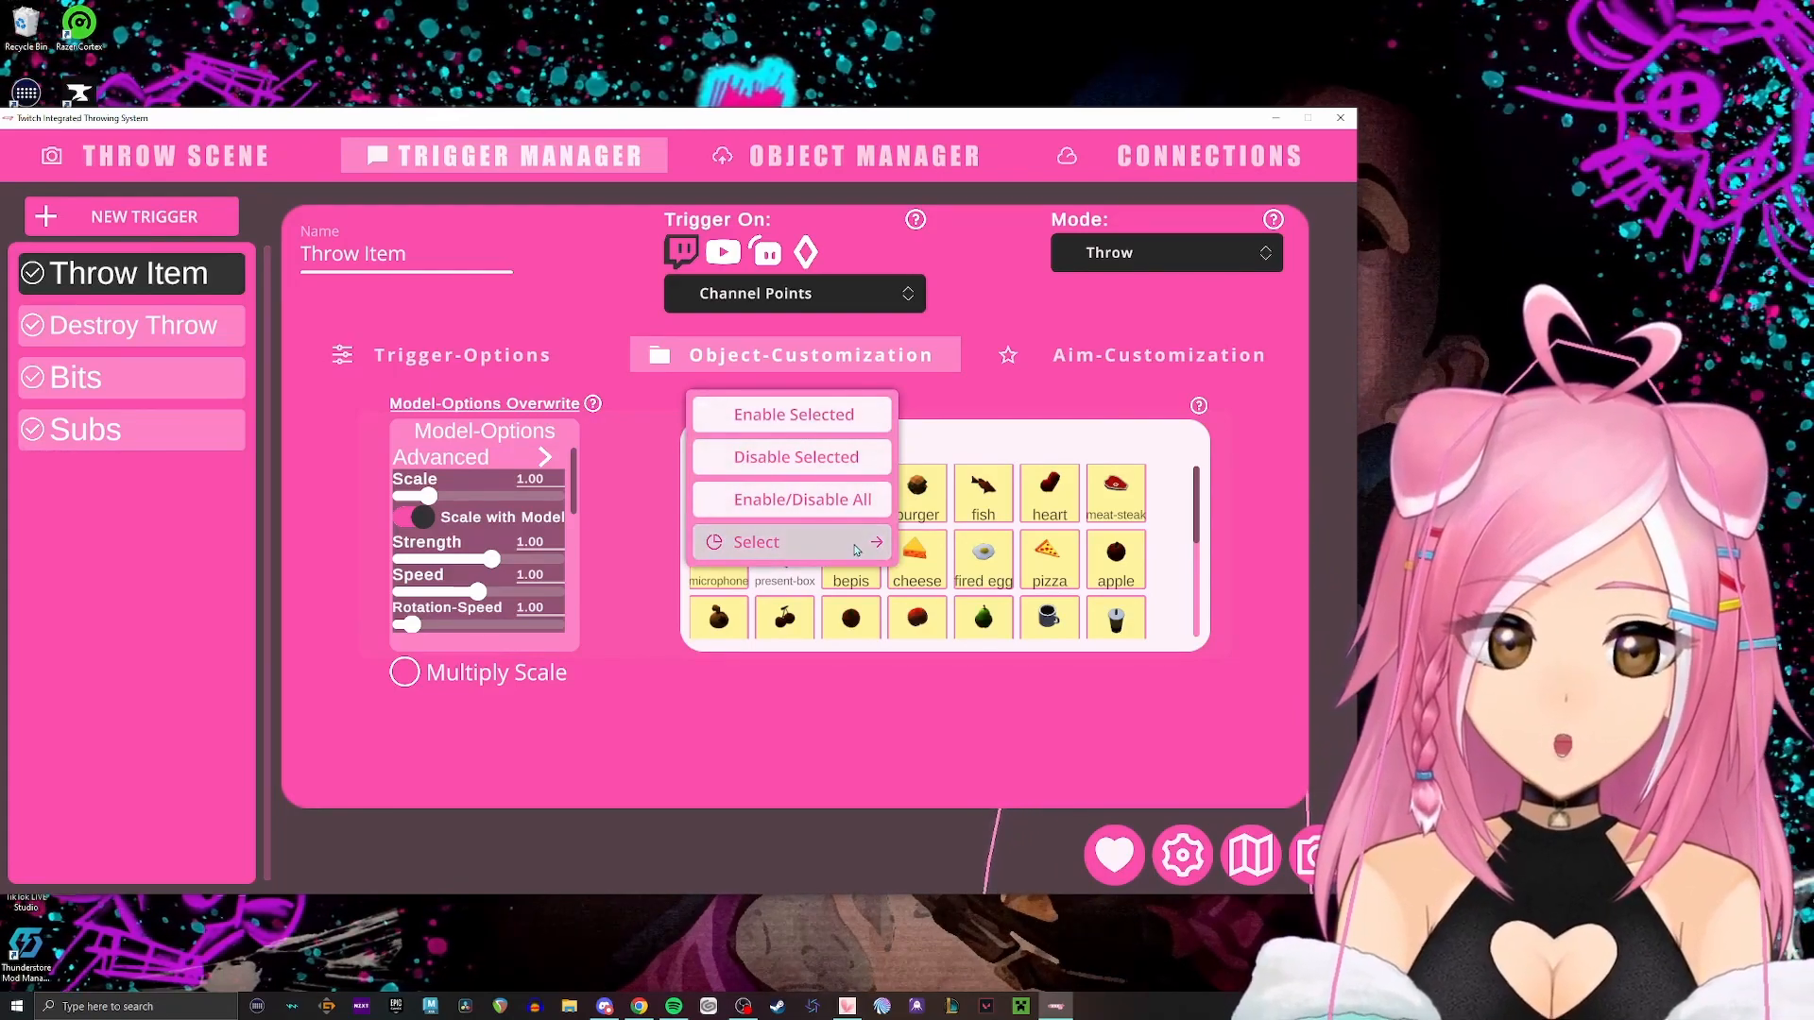
left_click(686, 714)
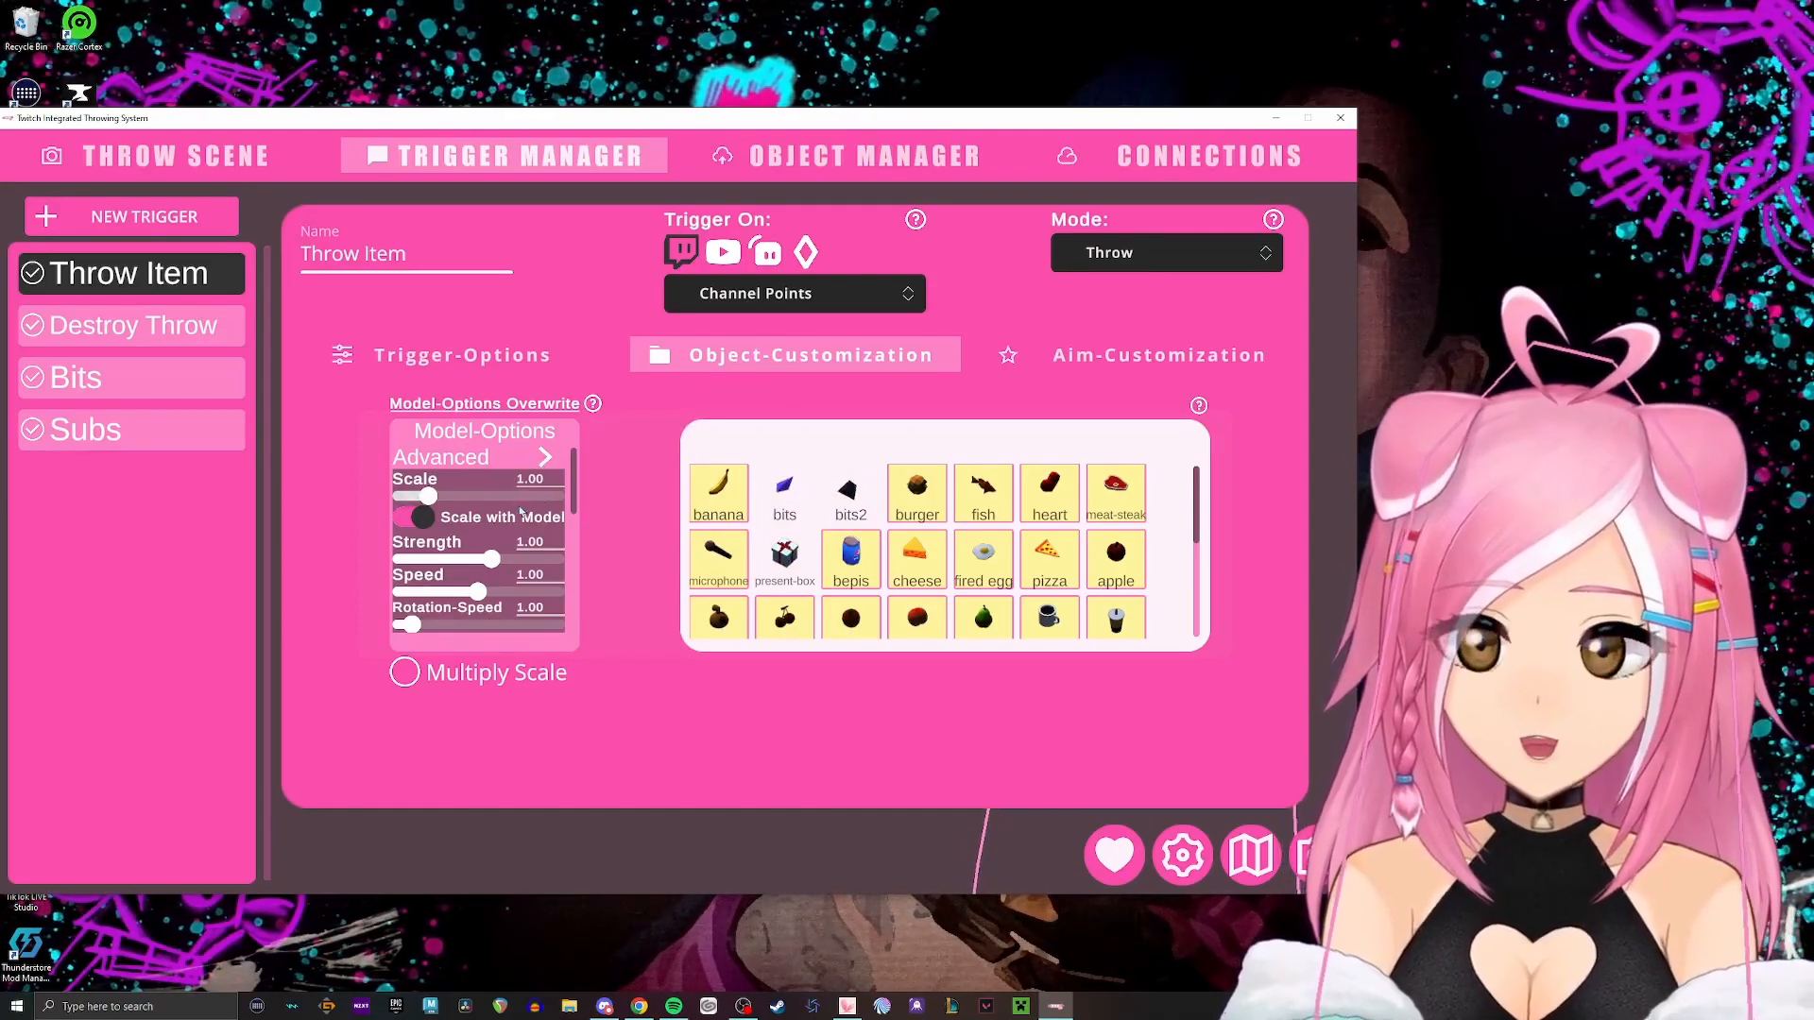
Look through the trigger's Model-Options Overwrite settings and open its Aim-Customization.
scroll(493, 639, "down", 2)
scroll(492, 640, "down", 8)
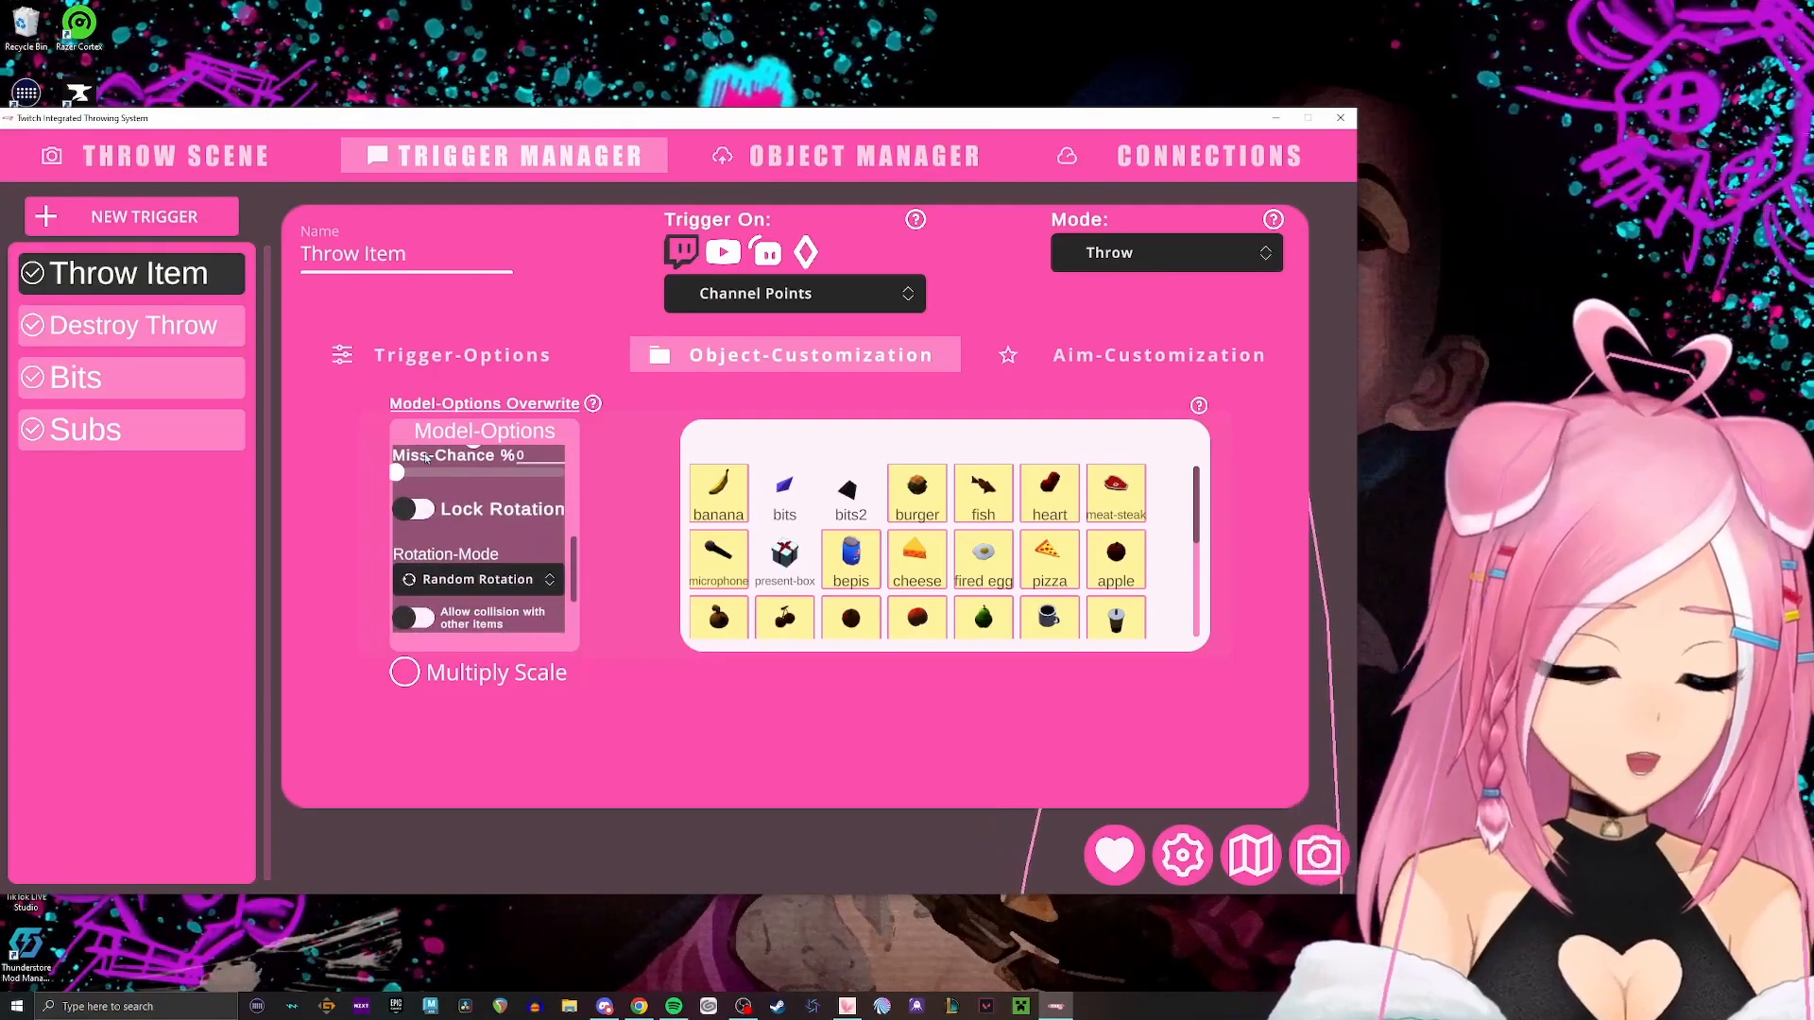
scroll(530, 534, "down", 4)
scroll(530, 531, "up", 12)
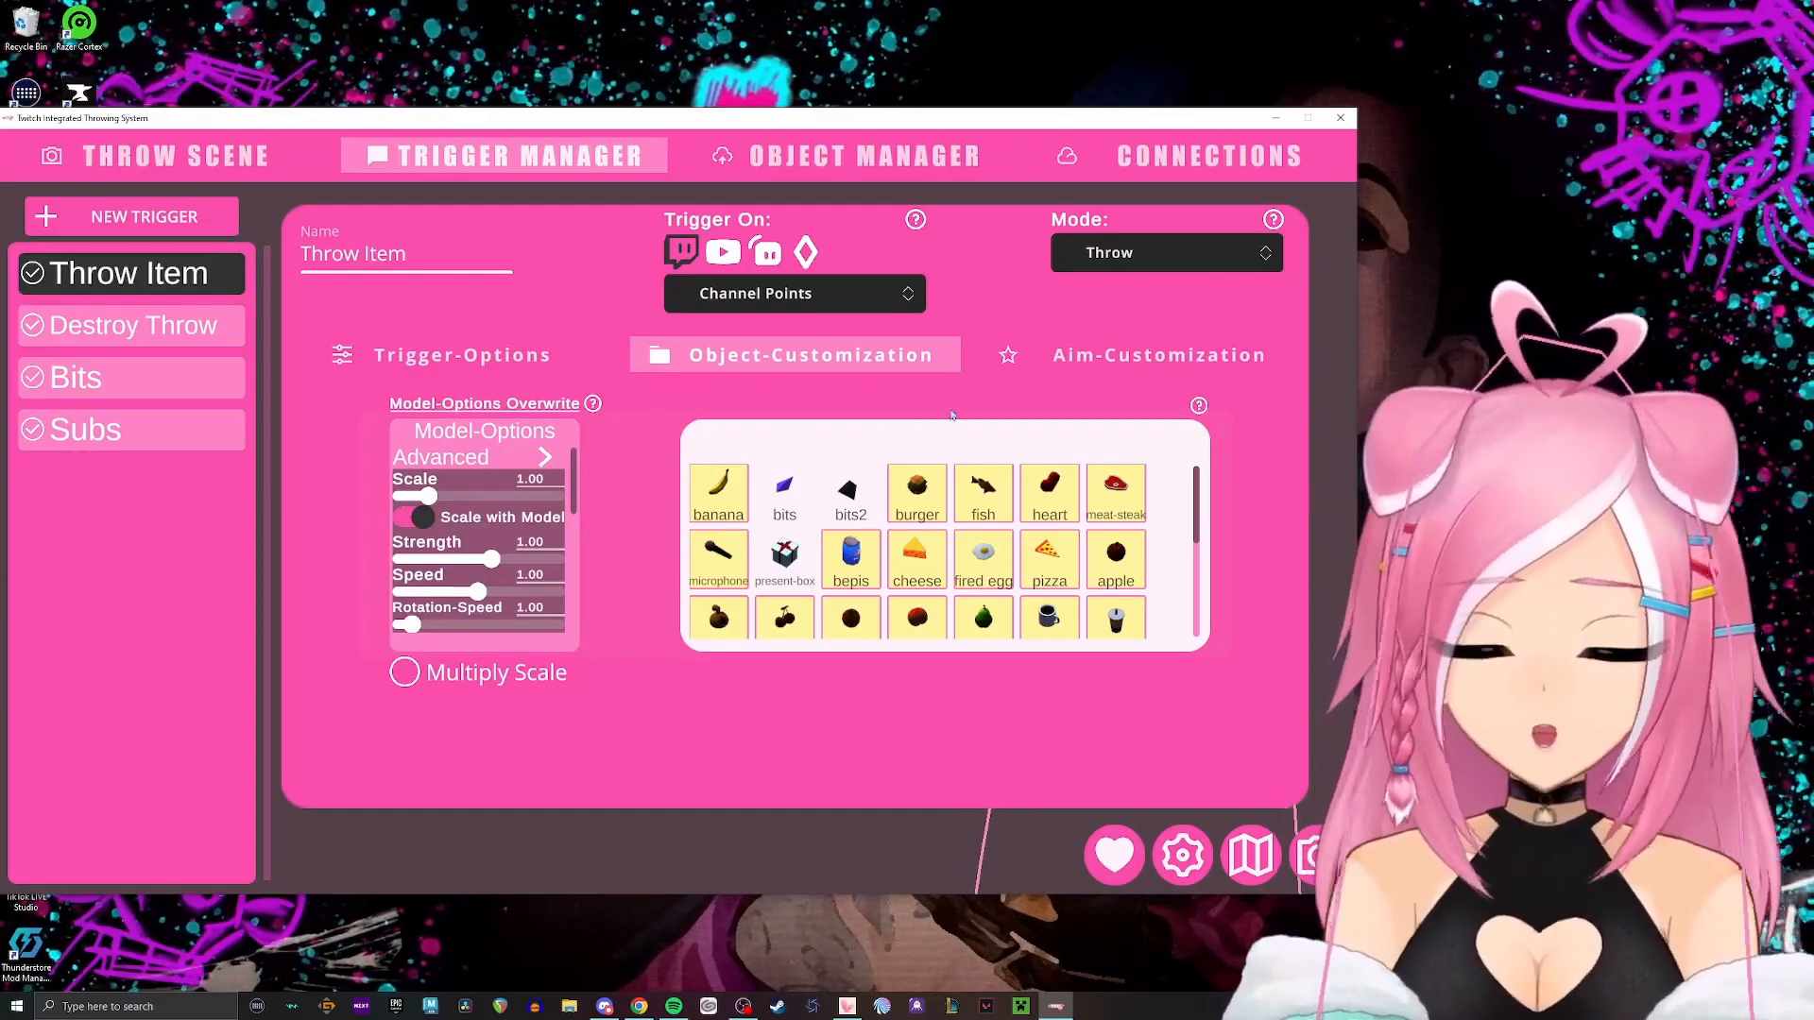
left_click(1086, 357)
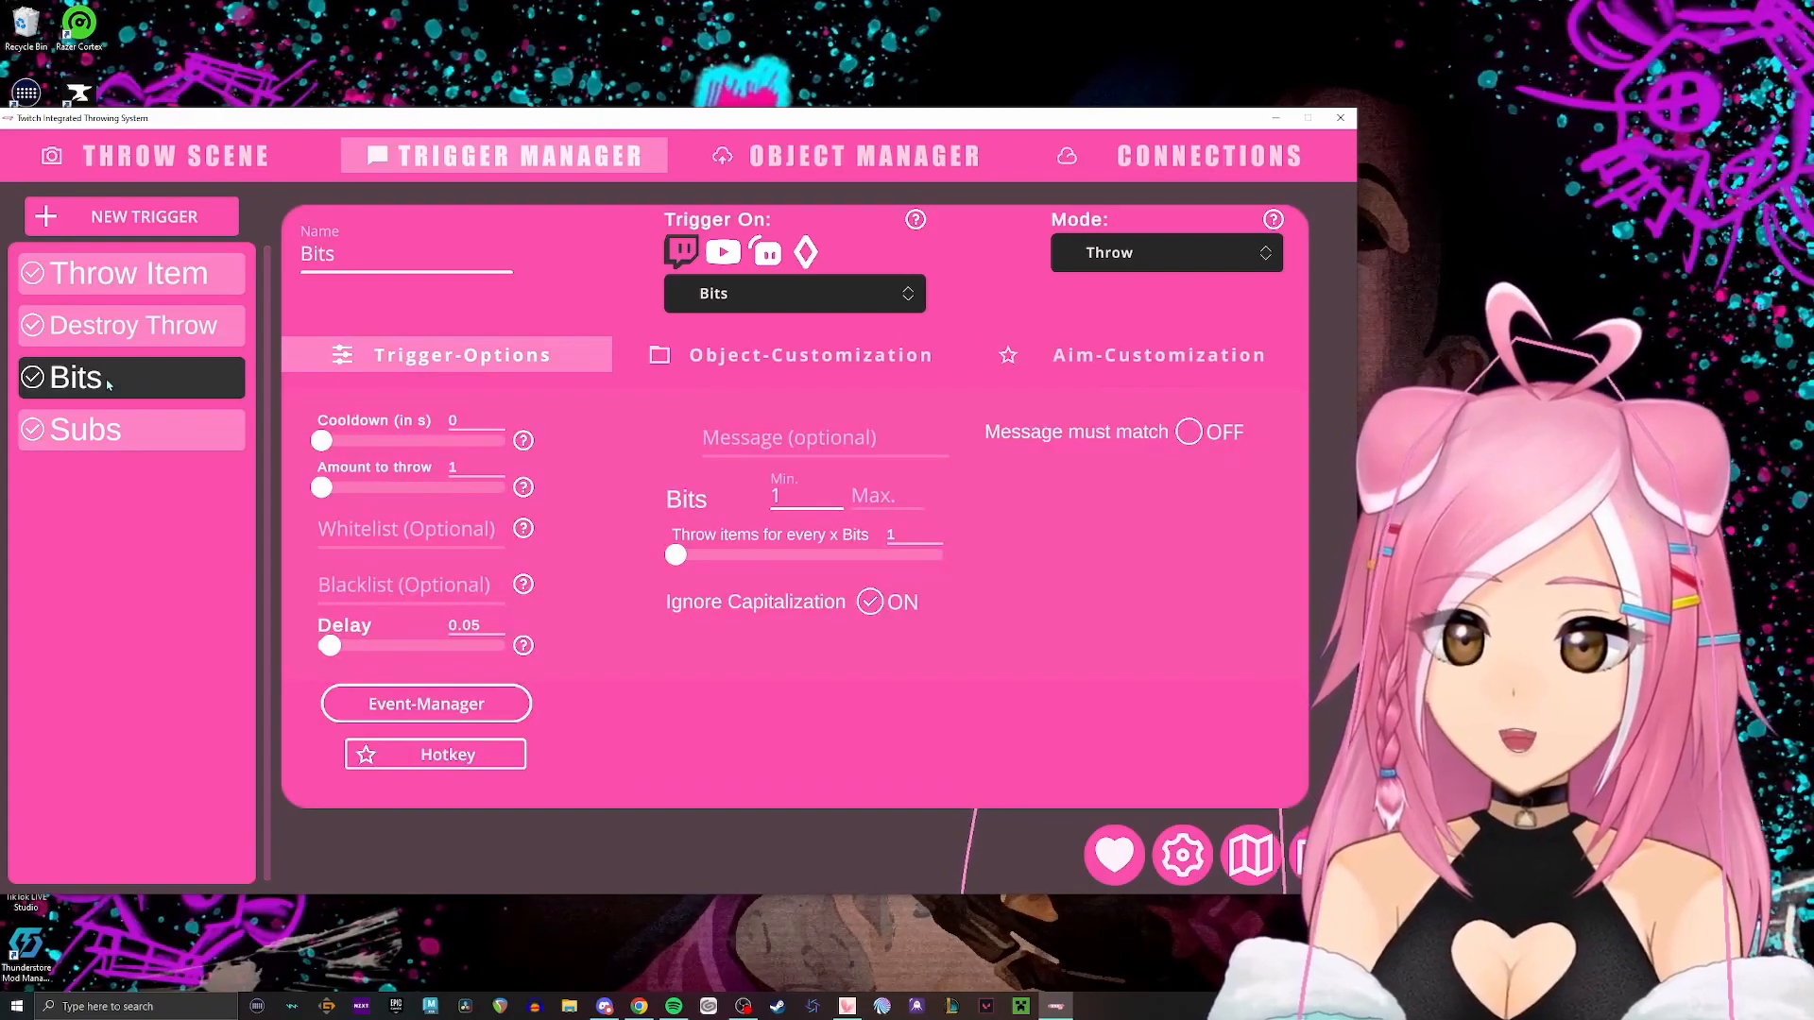
Check the event choices for the Bits trigger and inspect its maximum bits field.
left_click(690, 306)
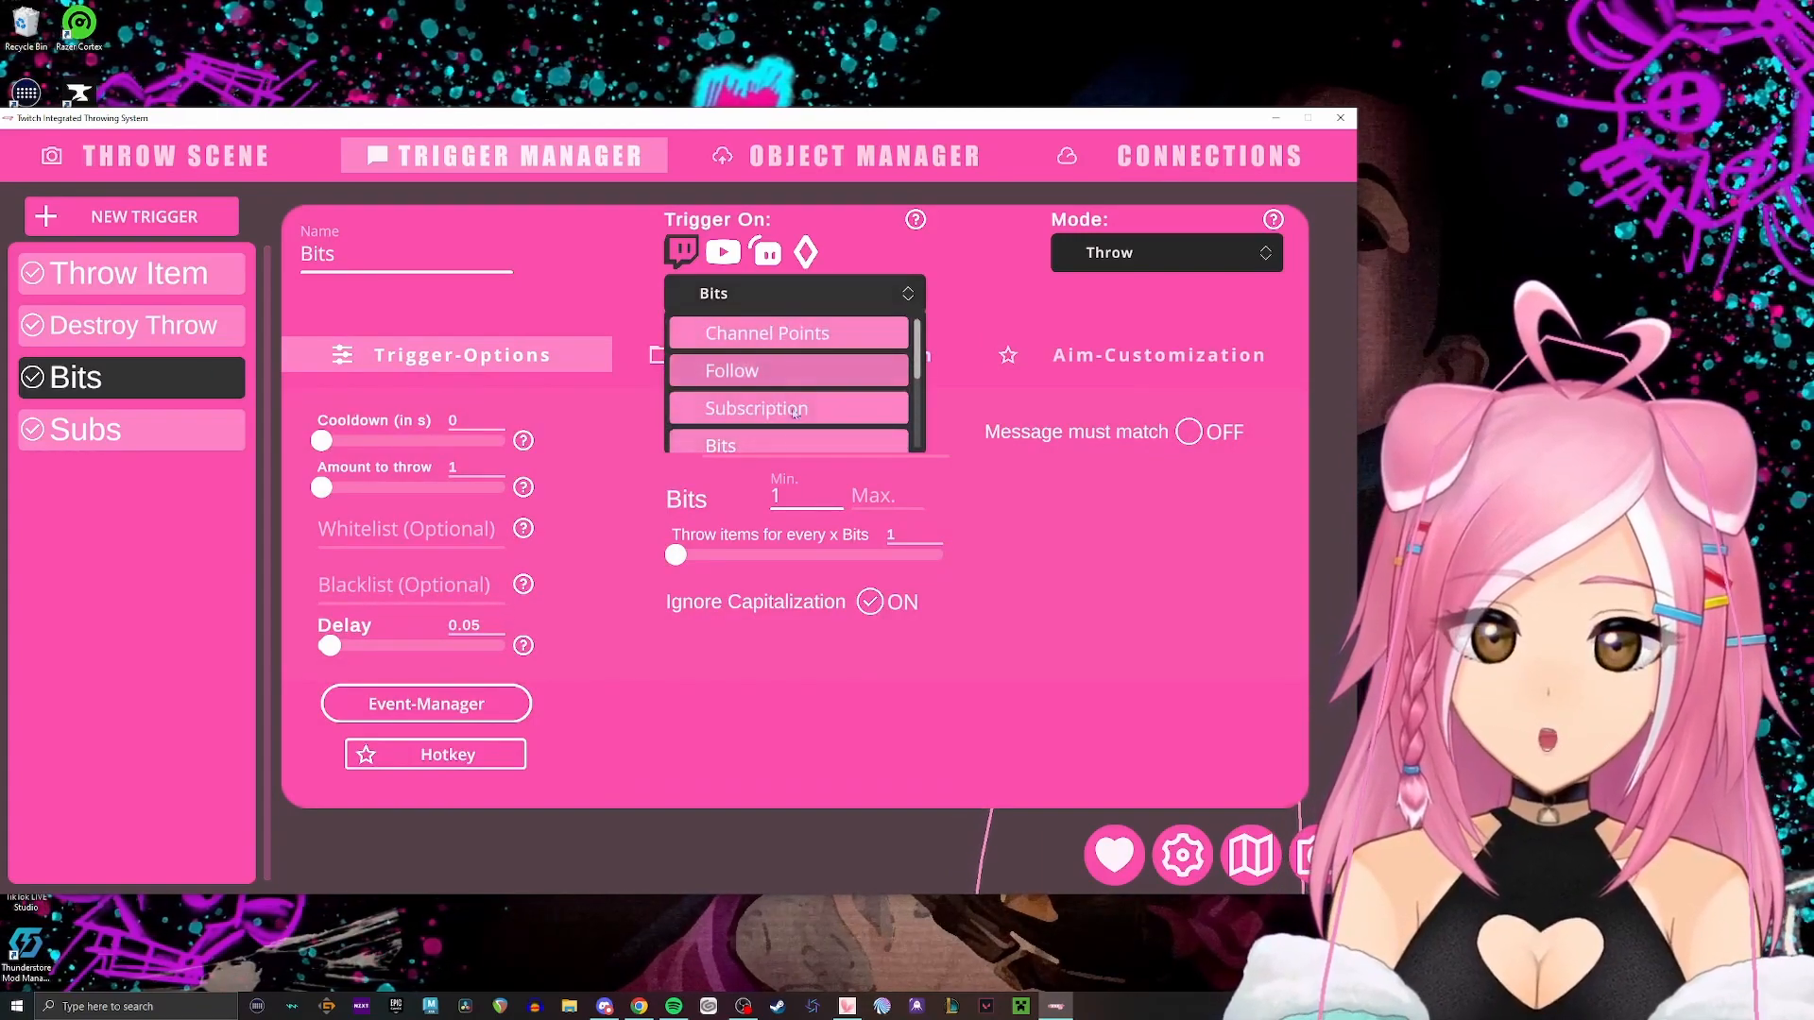
left_click(1157, 677)
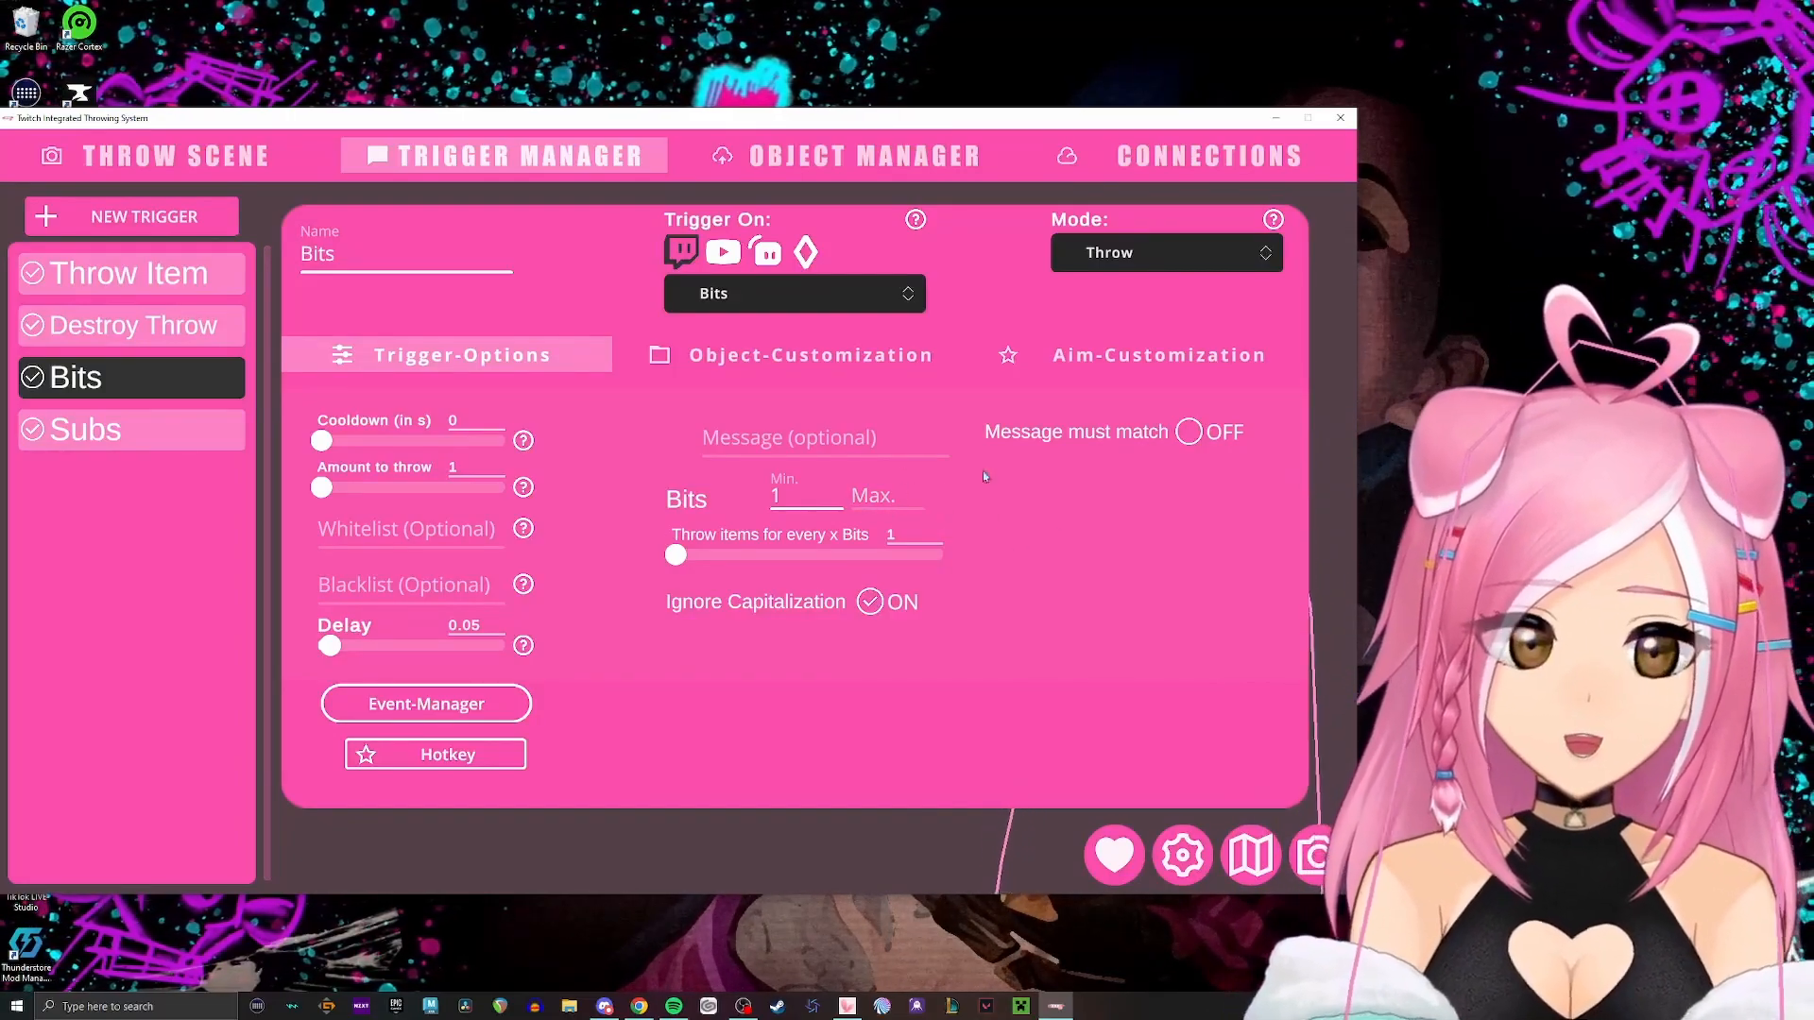
left_click(875, 499)
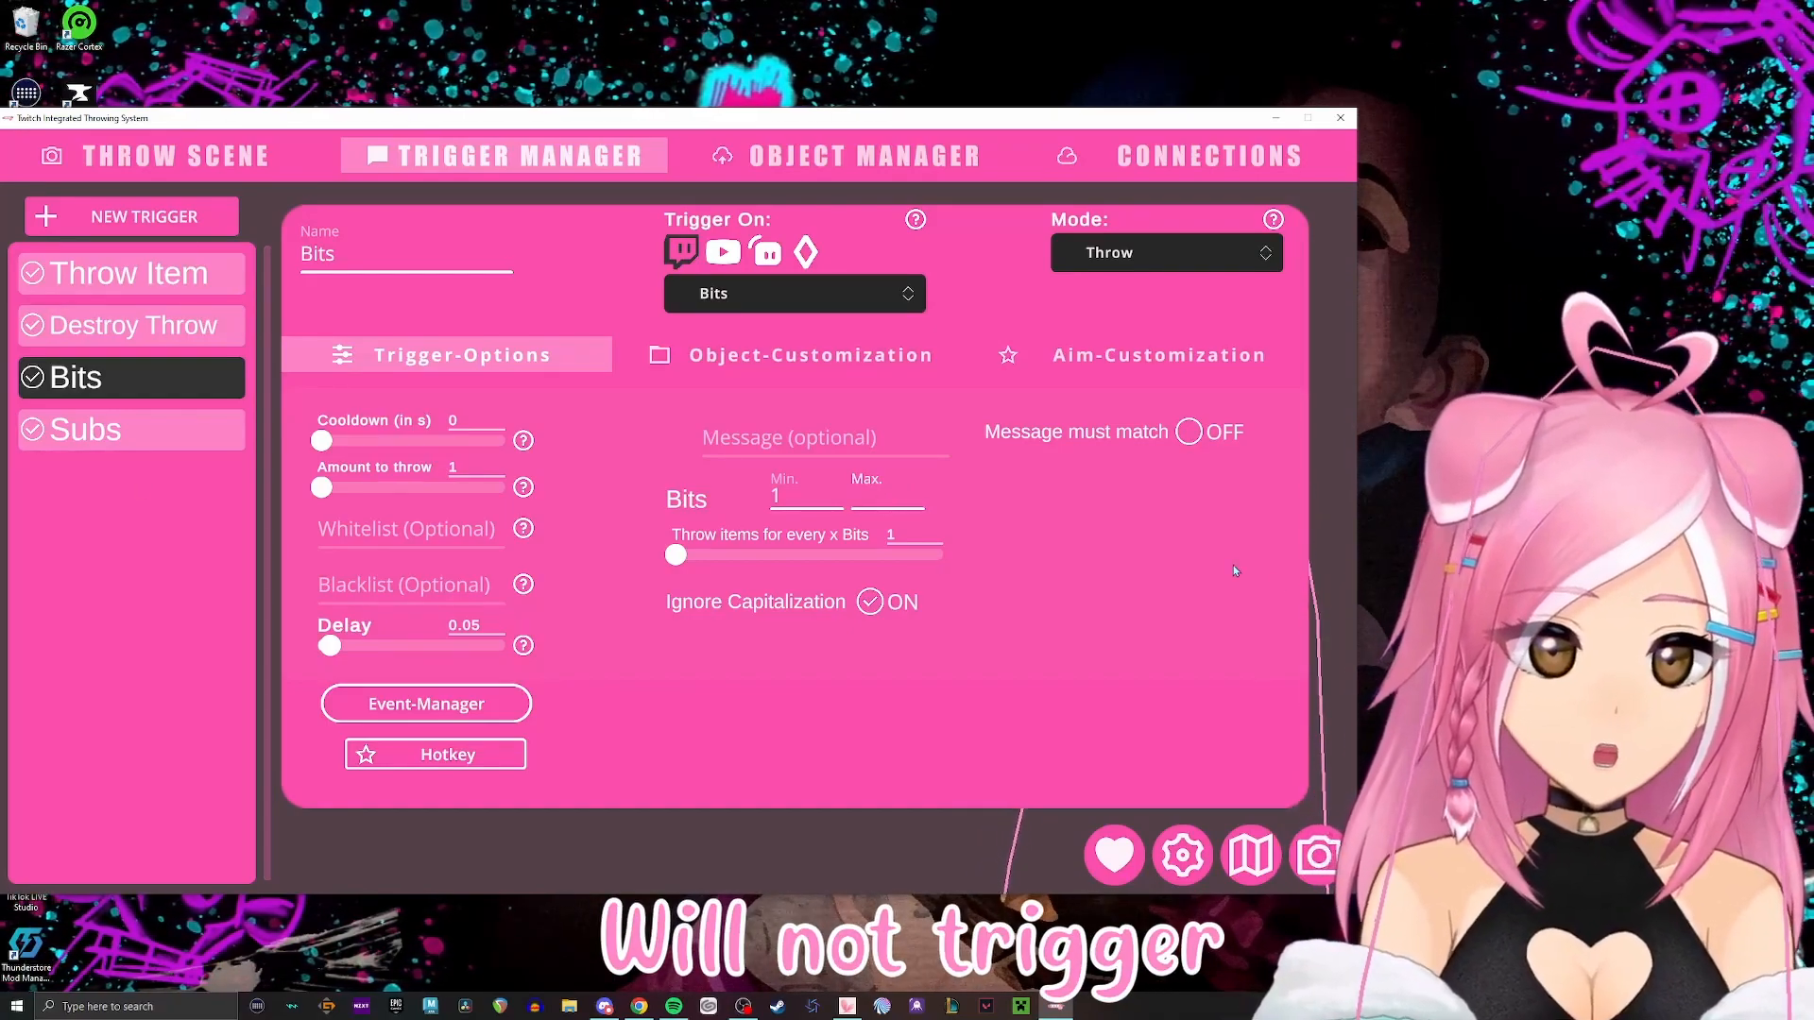
Open the Subs trigger, cycle through the subscription tier choices and return the selection to Any.
left_click(133, 430)
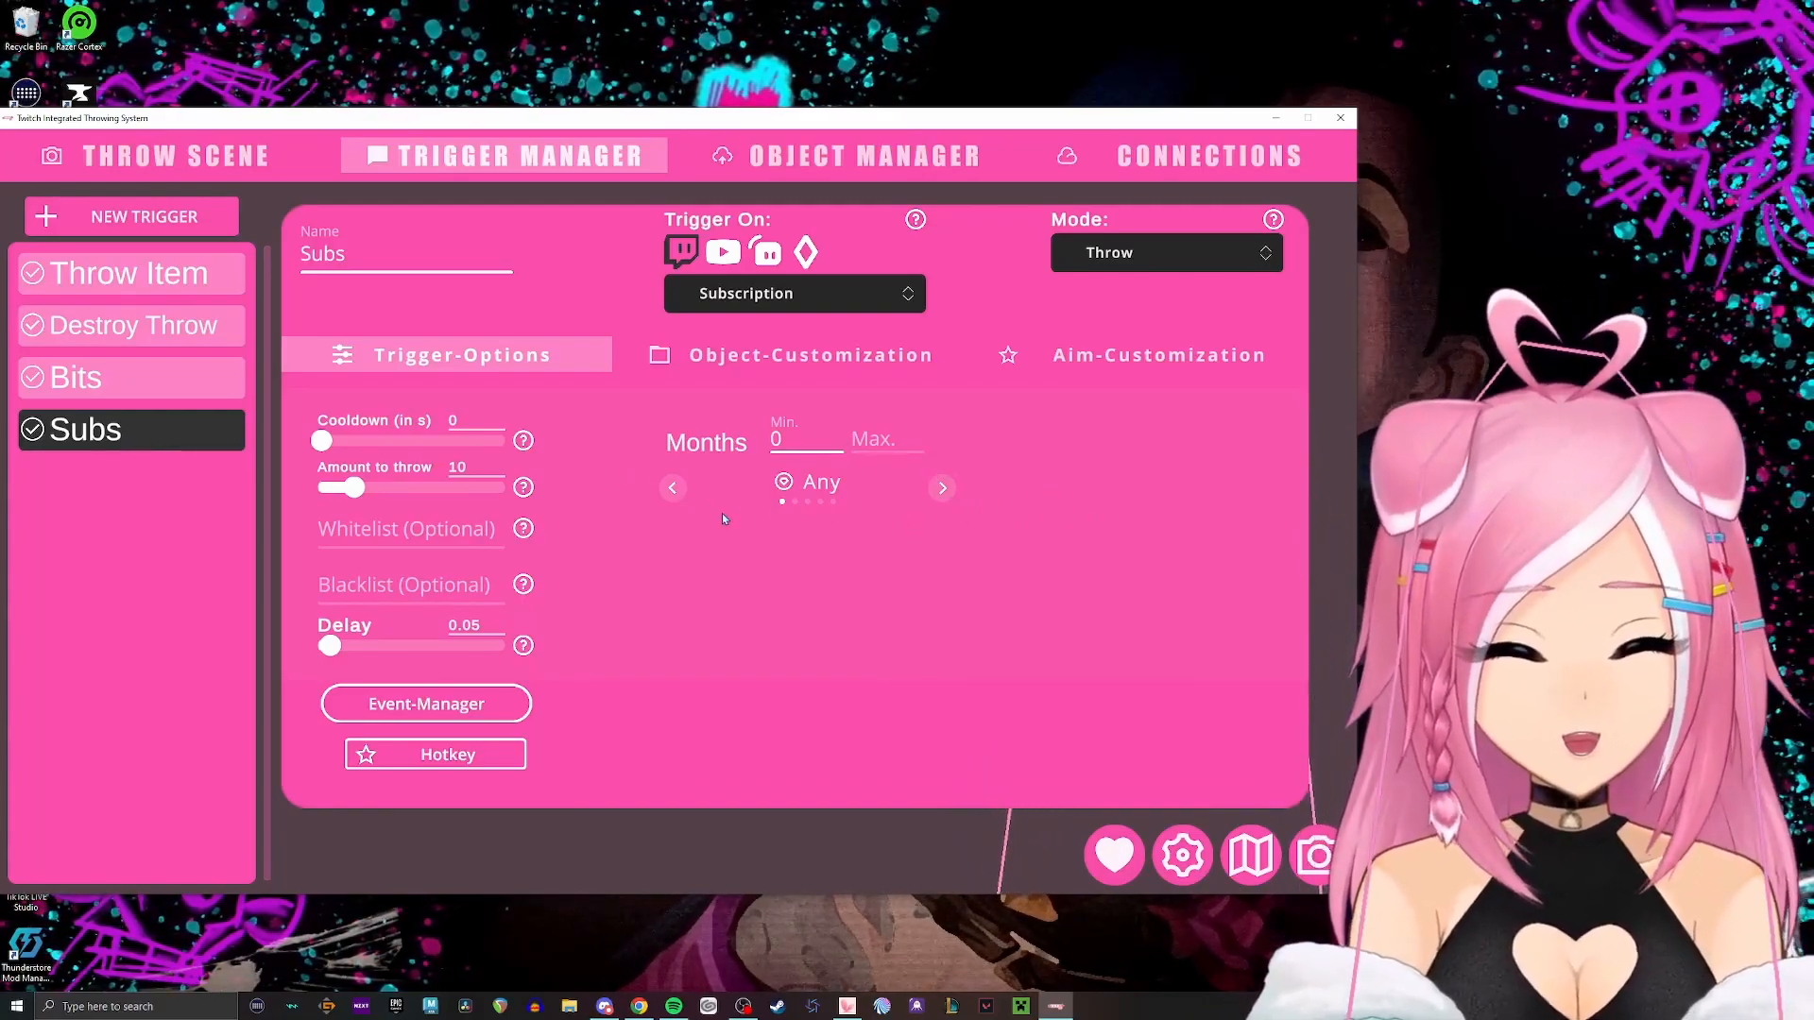
left_click(941, 487)
left_click(942, 487)
left_click(942, 489)
left_click(942, 488)
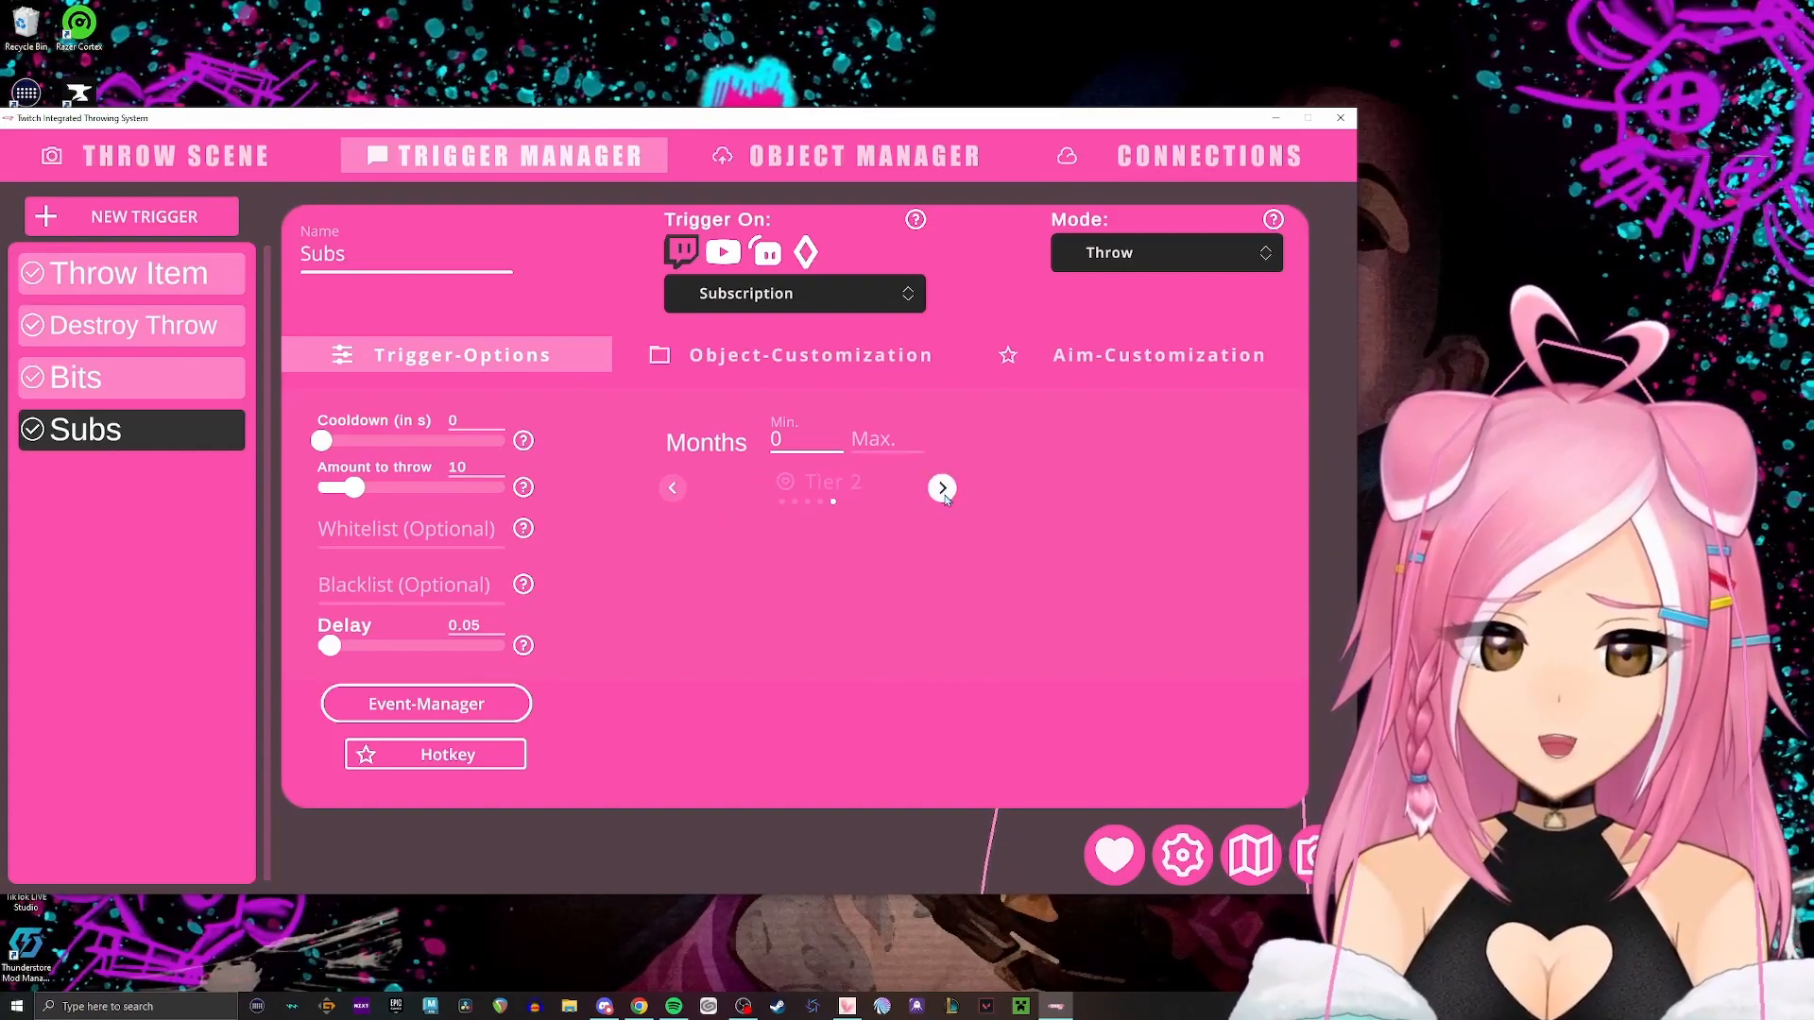
left_click(675, 491)
left_click(674, 492)
left_click(673, 488)
left_click(673, 488)
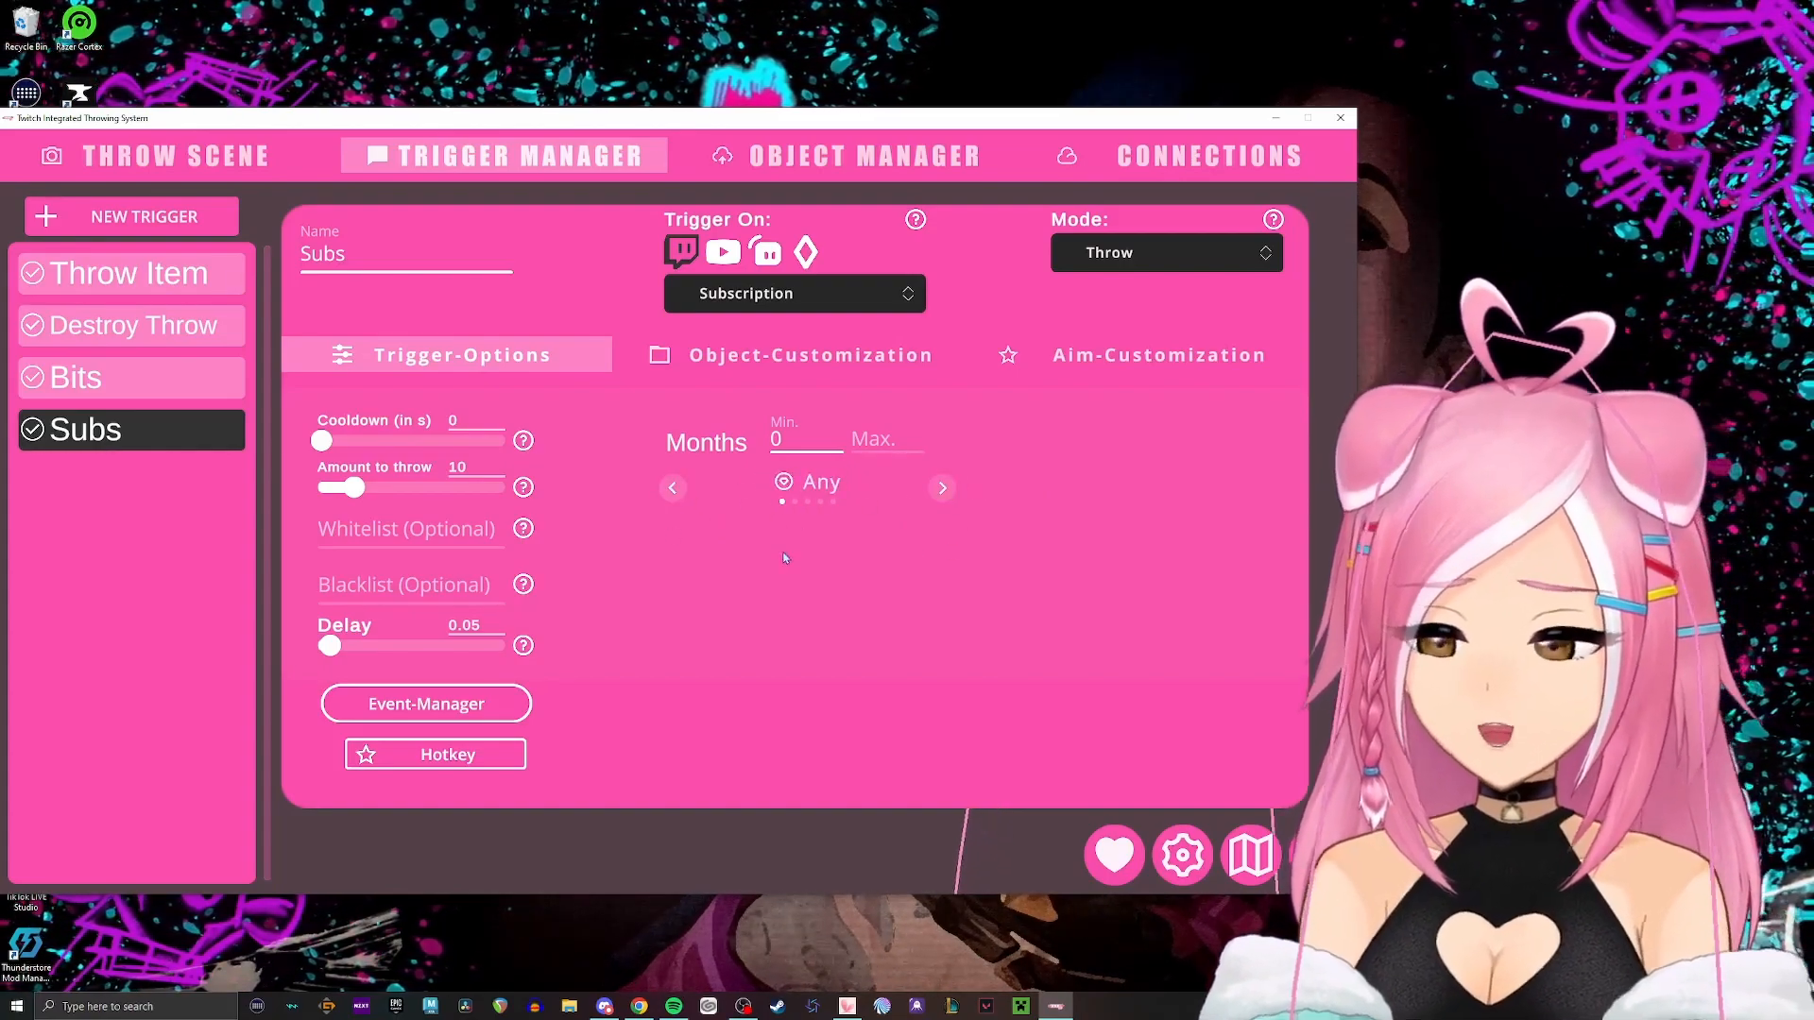
Open the Object Manager and preview the cherry and the Taro, Pink, Green and Mango boba models.
left_click(862, 163)
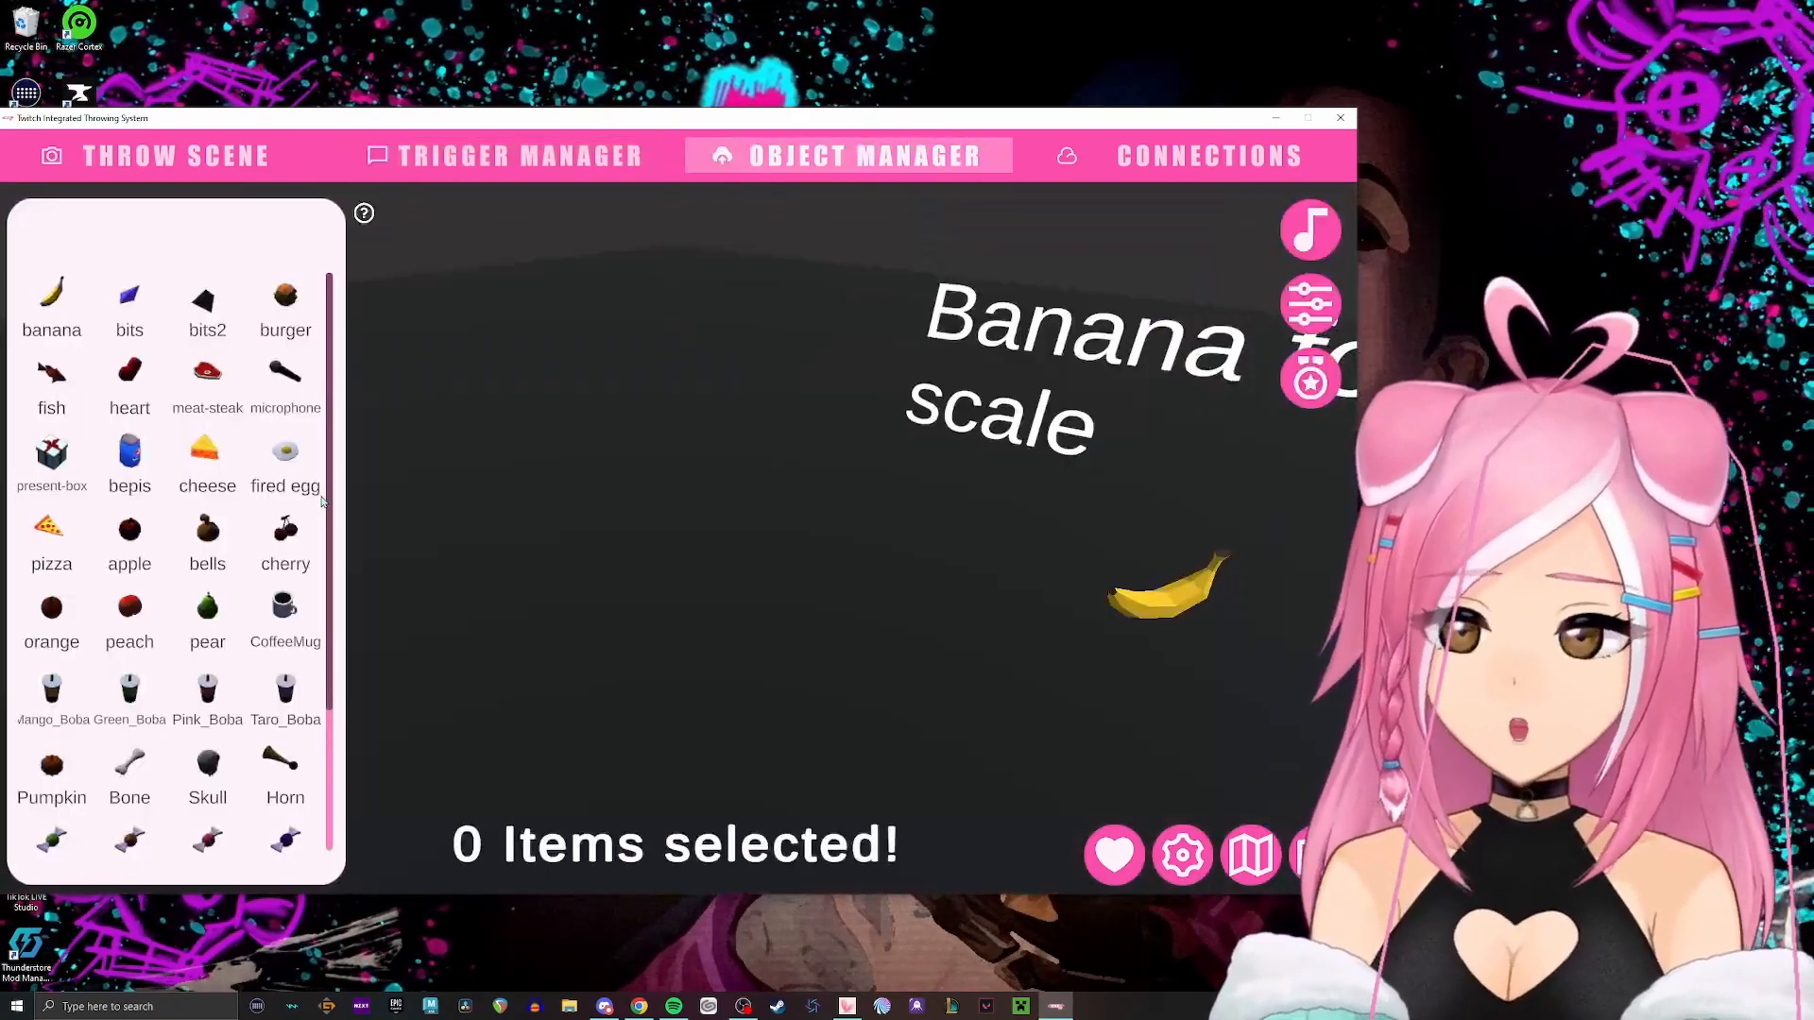
left_click_drag(331, 431, 353, 368)
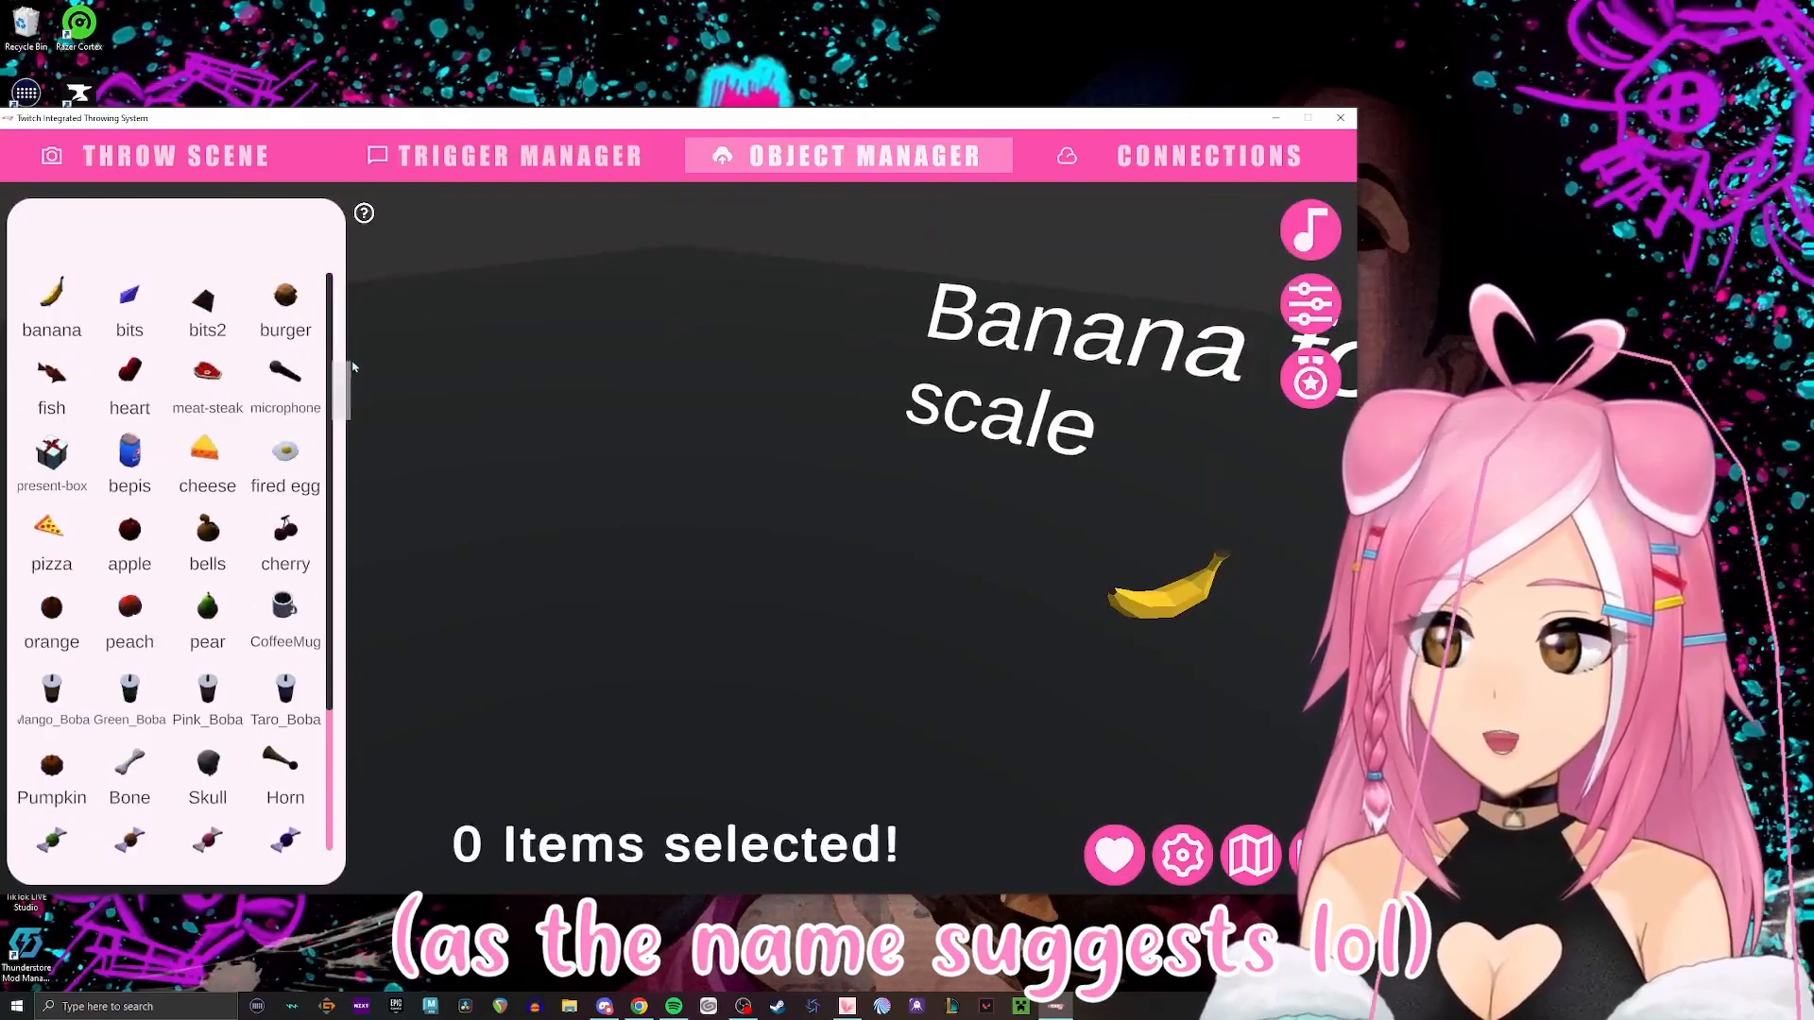
left_click(285, 538)
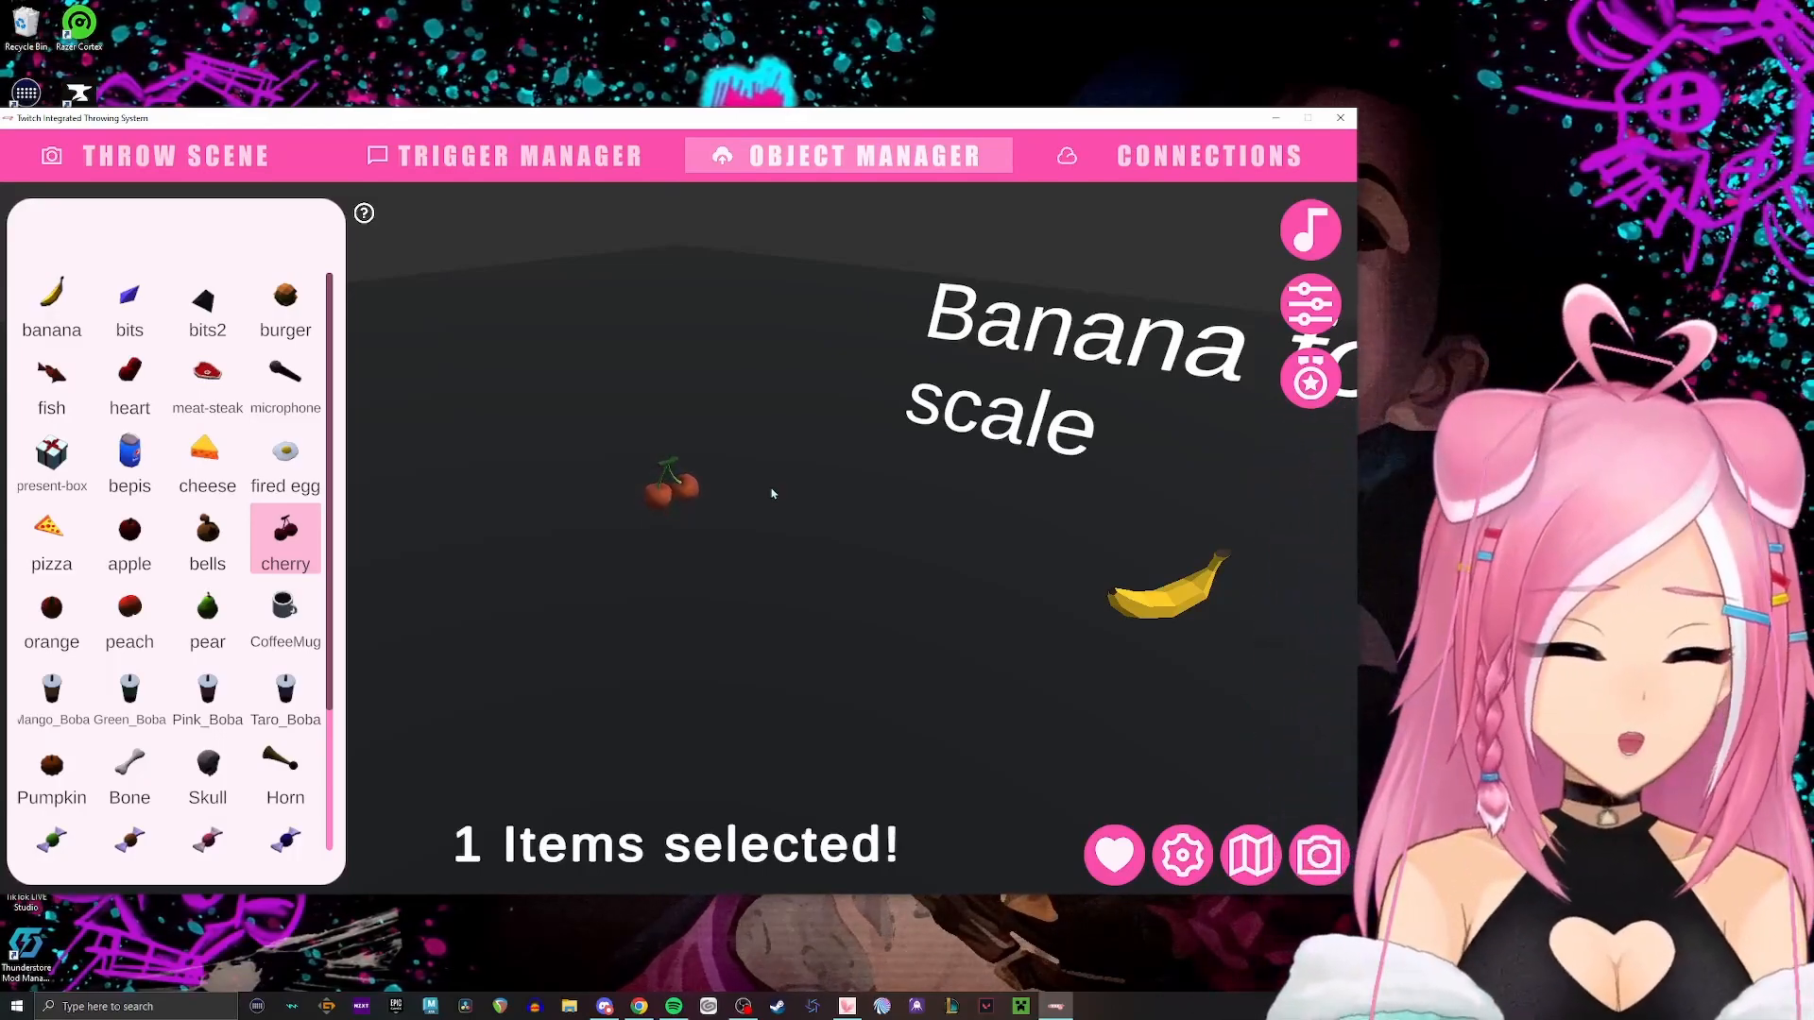
scroll(284, 614, "down", 1)
left_click(285, 652)
left_click(213, 657)
left_click(115, 658)
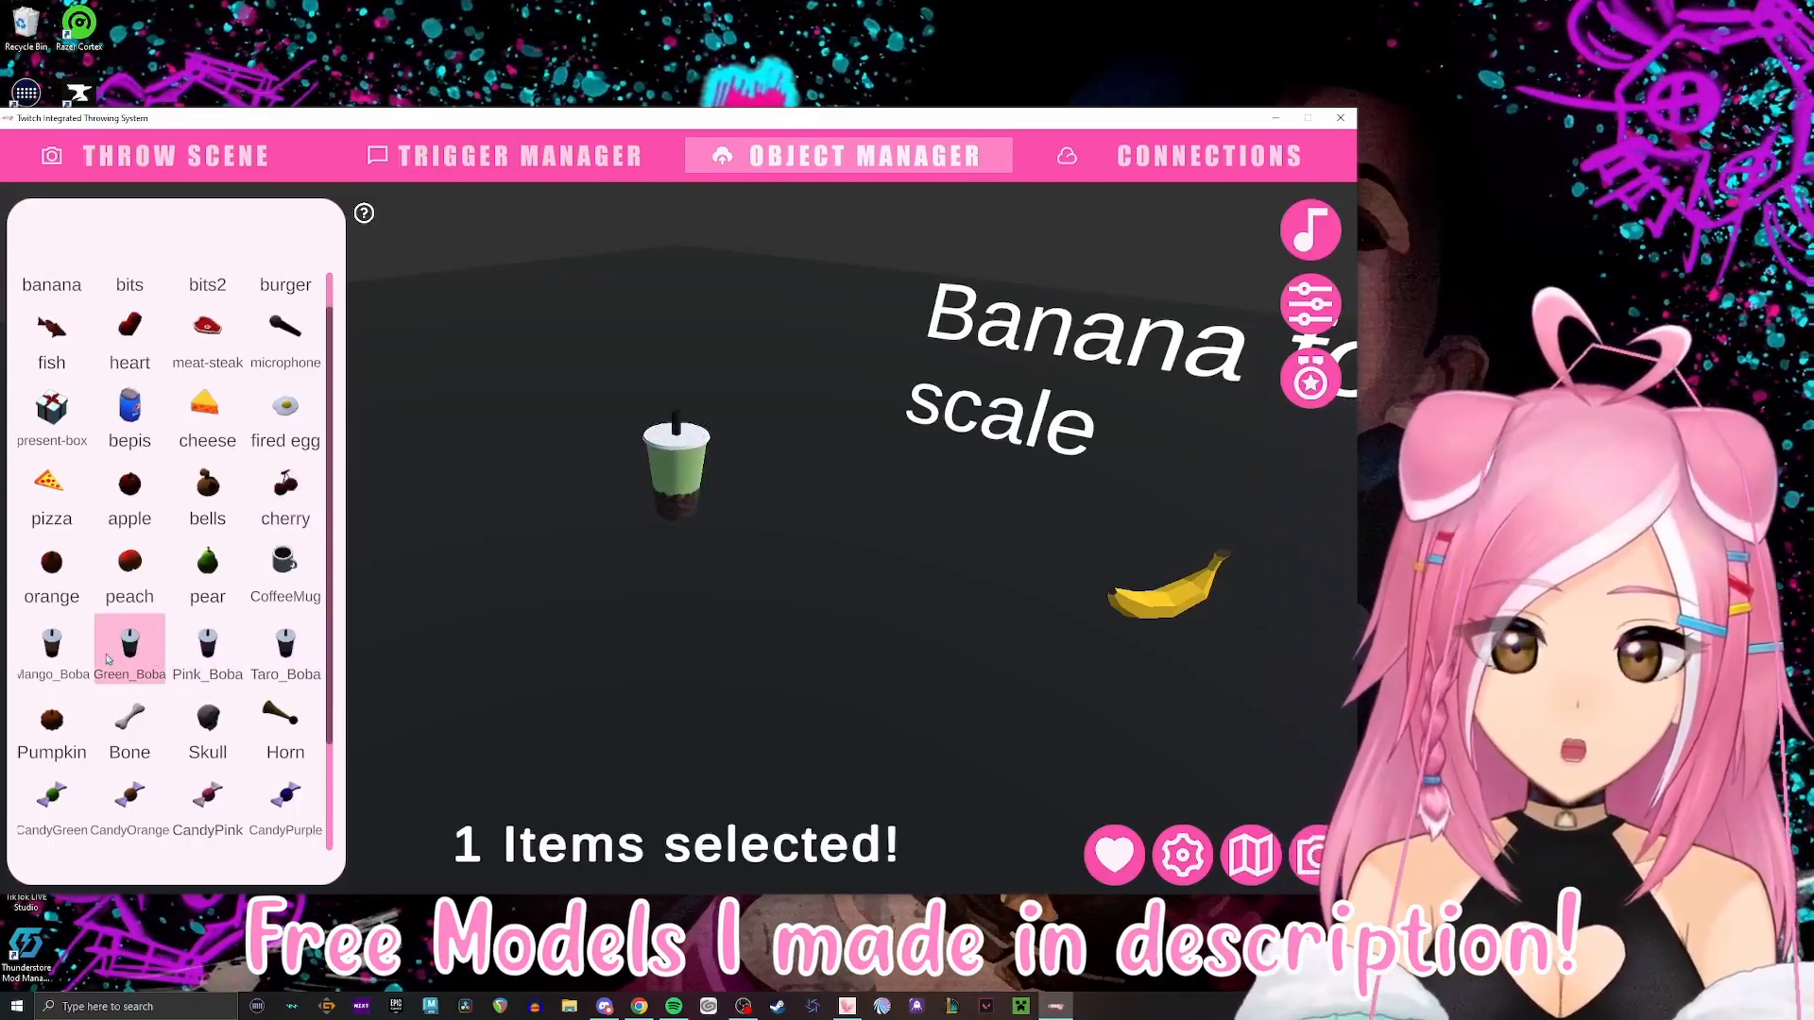
left_click(83, 662)
Preview the Pumpkin, Bone, Skull and Horn models, then the purple, pink, orange and green candies.
left_click(80, 746)
left_click(132, 741)
left_click(201, 742)
left_click(285, 735)
left_click(283, 801)
left_click(207, 801)
left_click(133, 801)
left_click(85, 798)
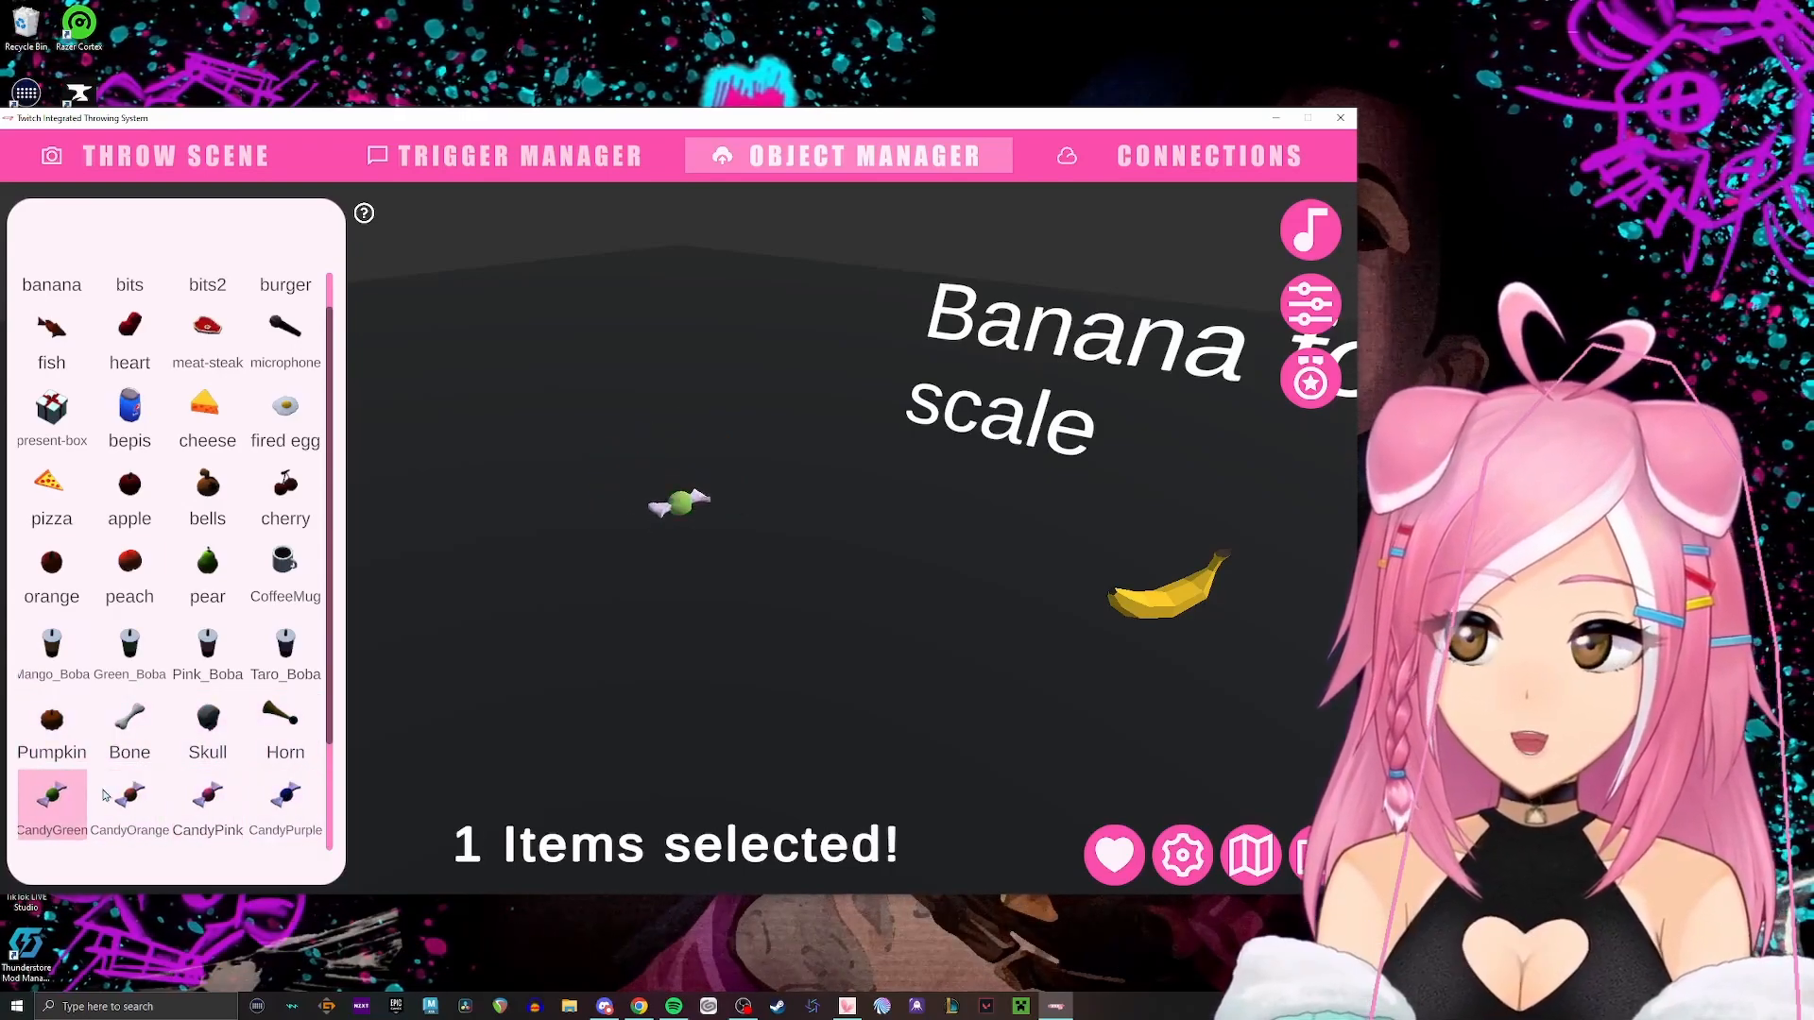
Preview the Shovel, Mask, LootBug and Landmine models.
scroll(91, 799, "down", 1)
left_click(52, 814)
left_click(132, 814)
left_click(208, 814)
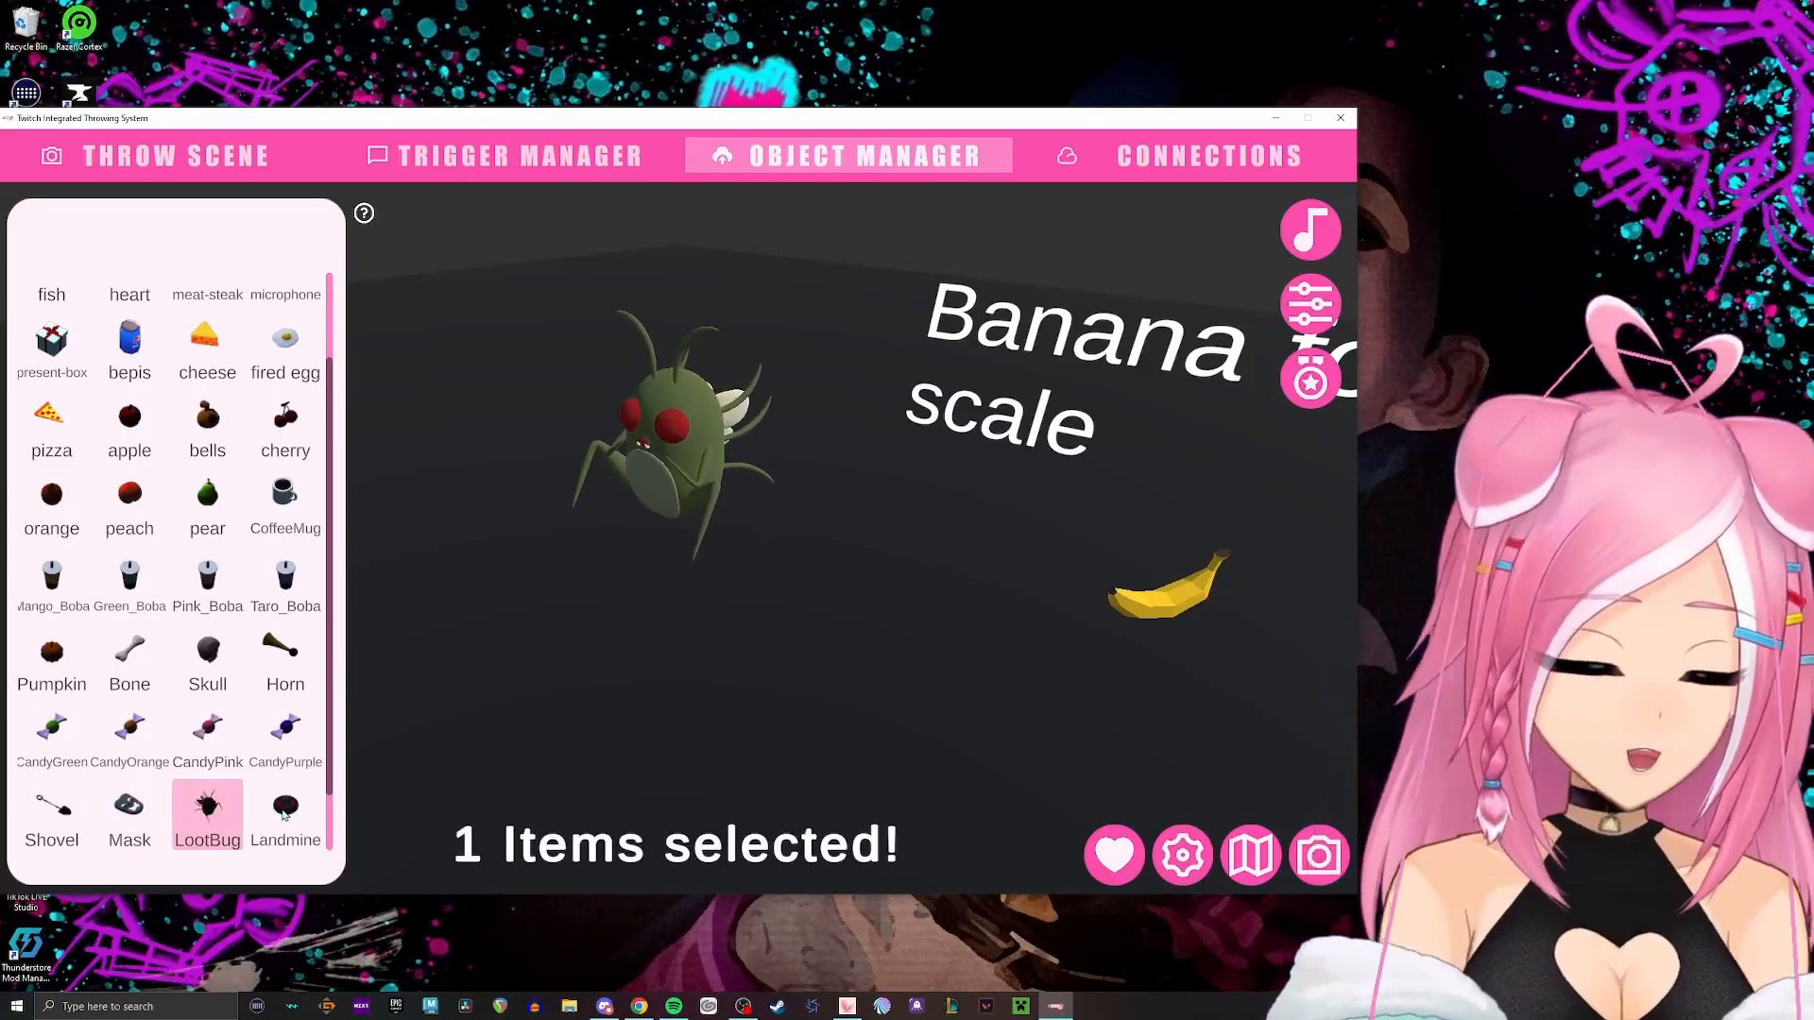
left_click(284, 814)
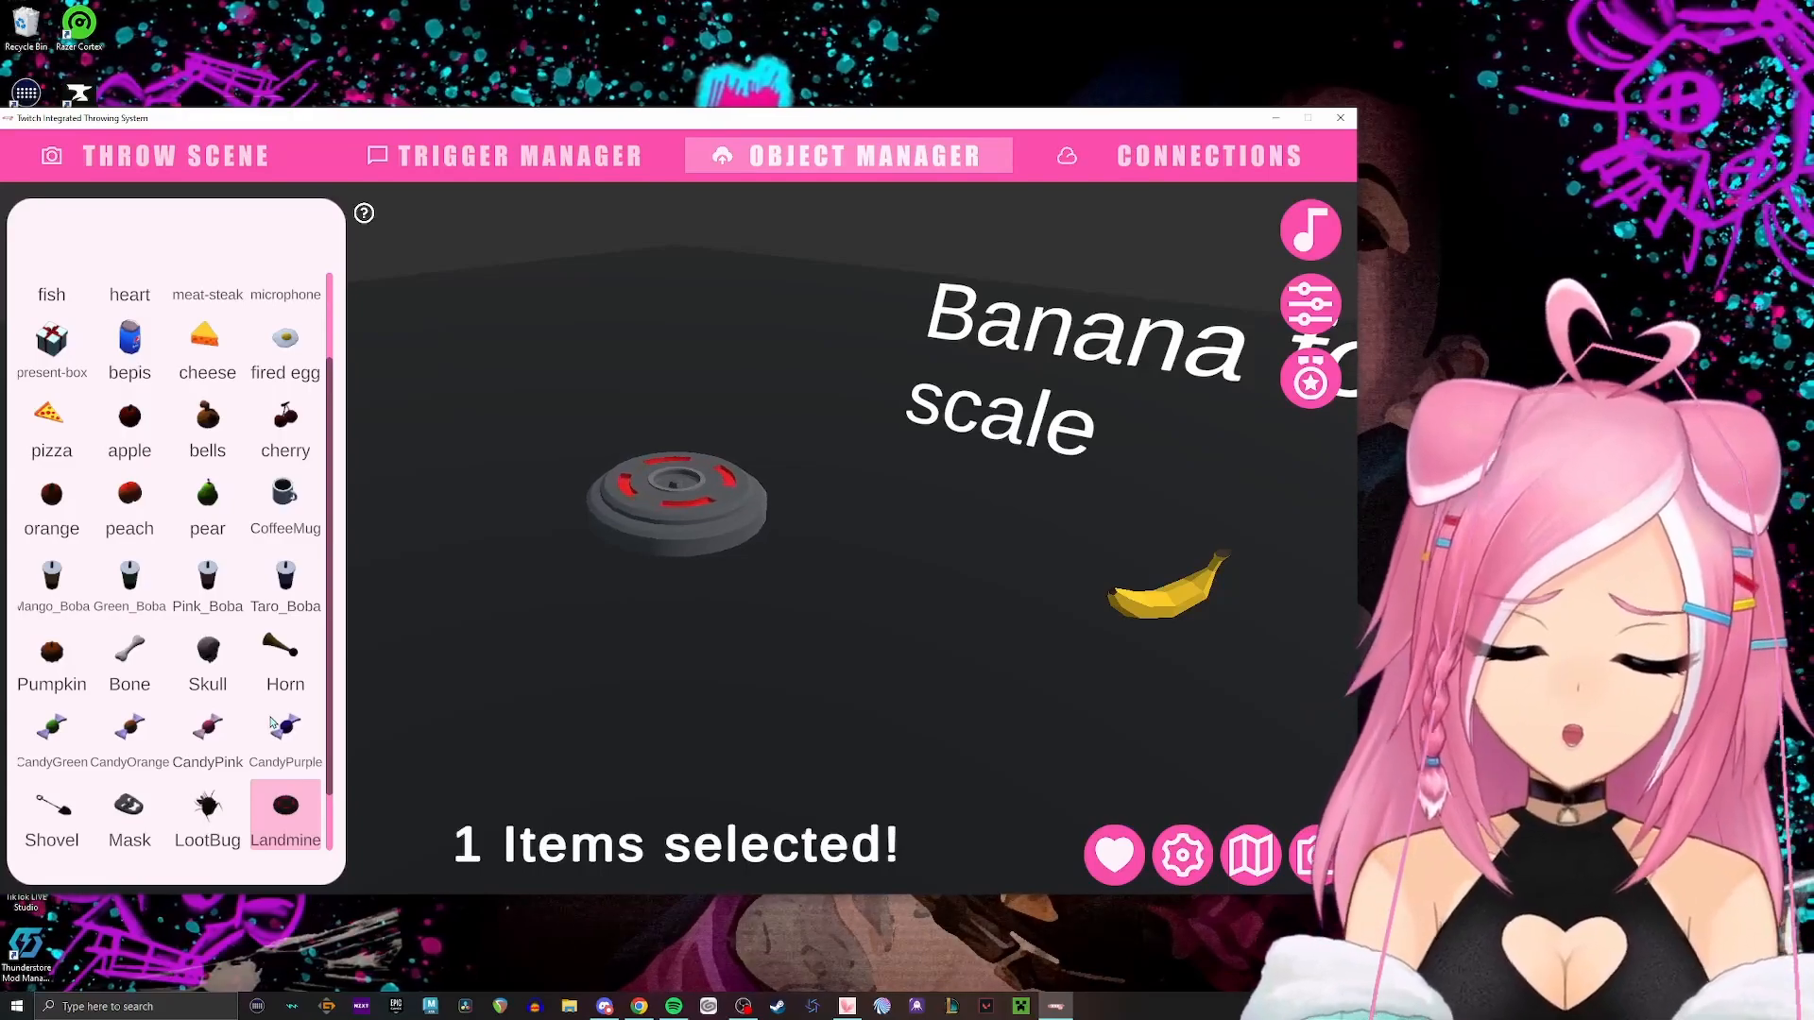
Examine the rest of the object list and its options for importing models, VRMs, PNGs, GIFs and emotes.
scroll(204, 682, "up", 1)
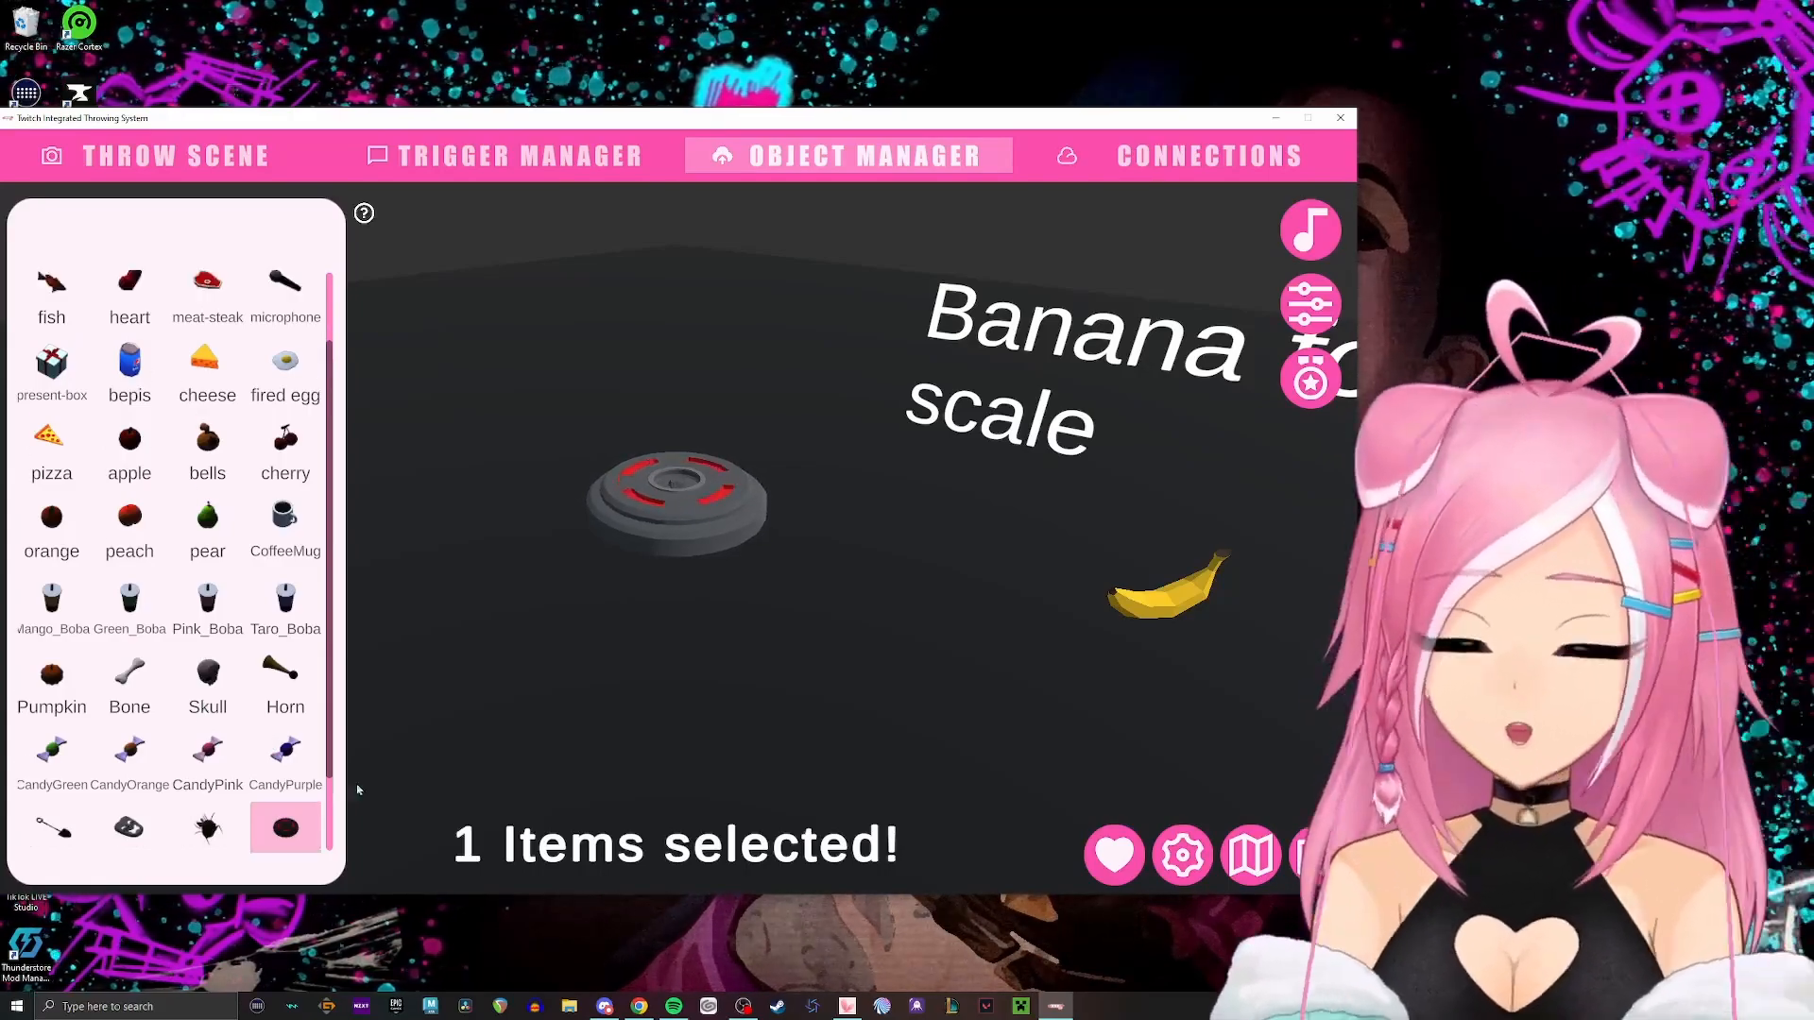
scroll(149, 546, "down", 4)
right_click(258, 405)
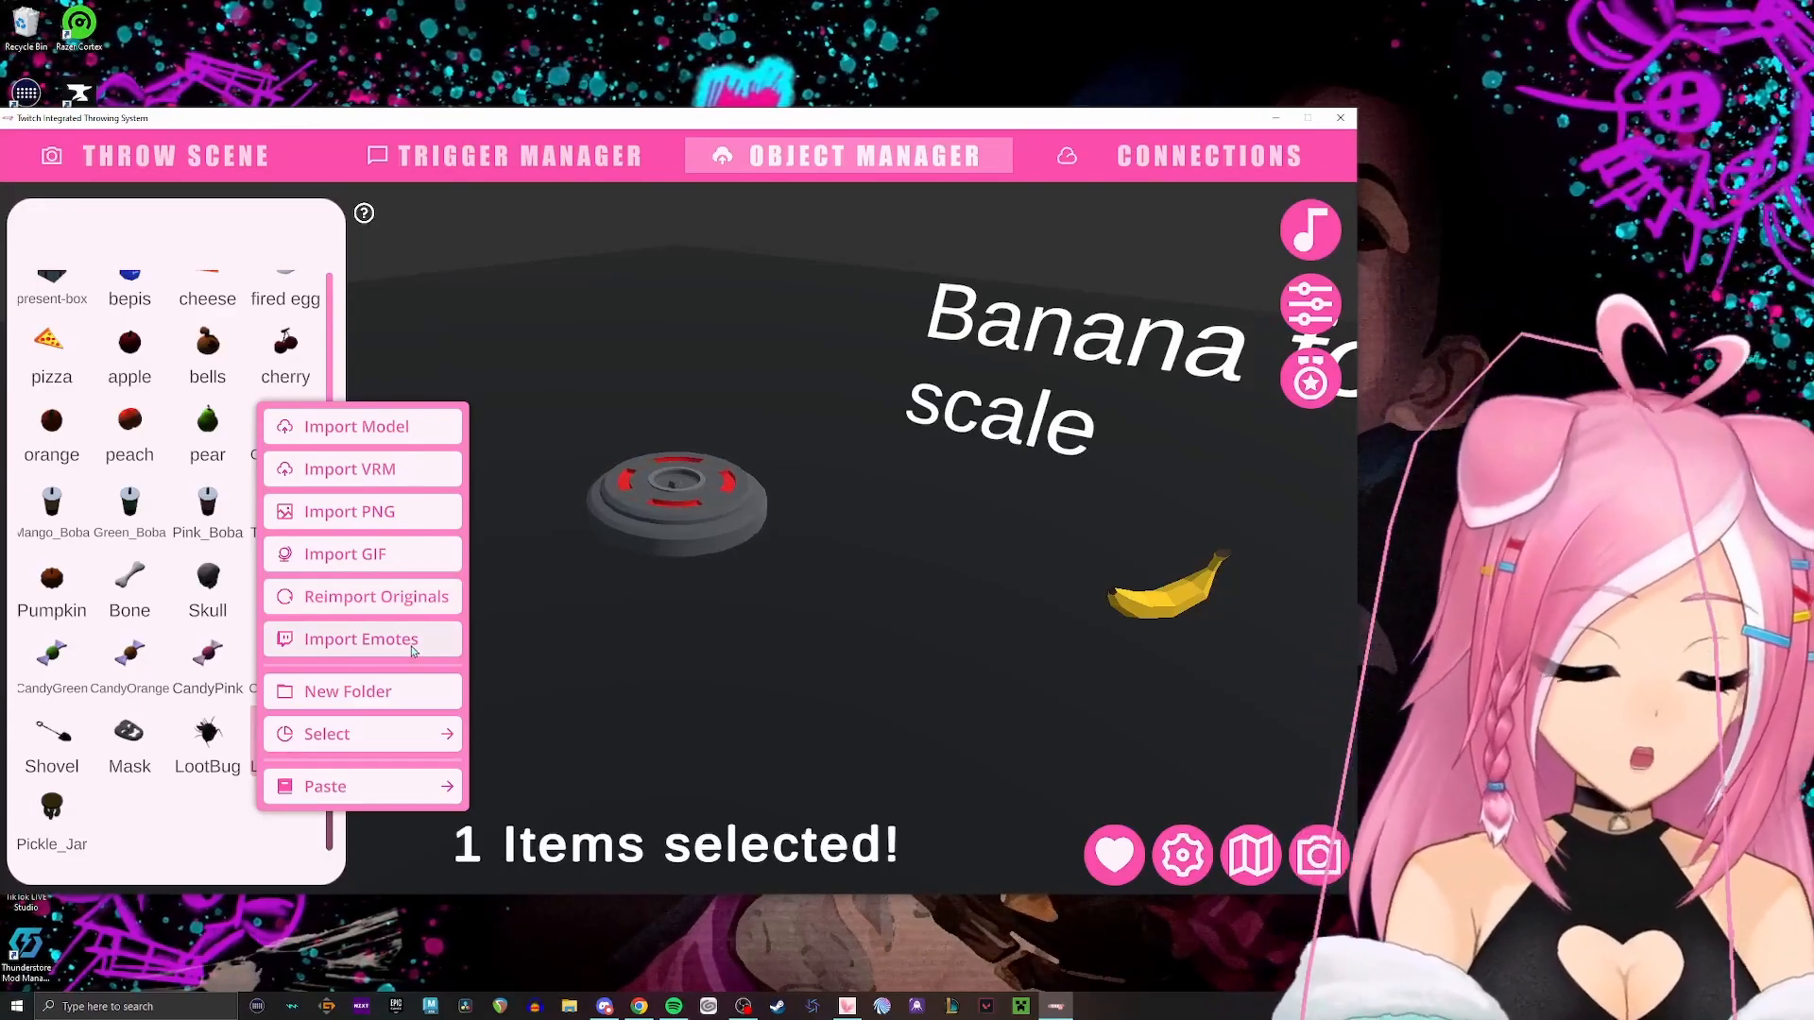
Open LootBug's sound effects, check the add and delete options, and show the rename and delete options for the Yippee meme sound.
left_click(208, 737)
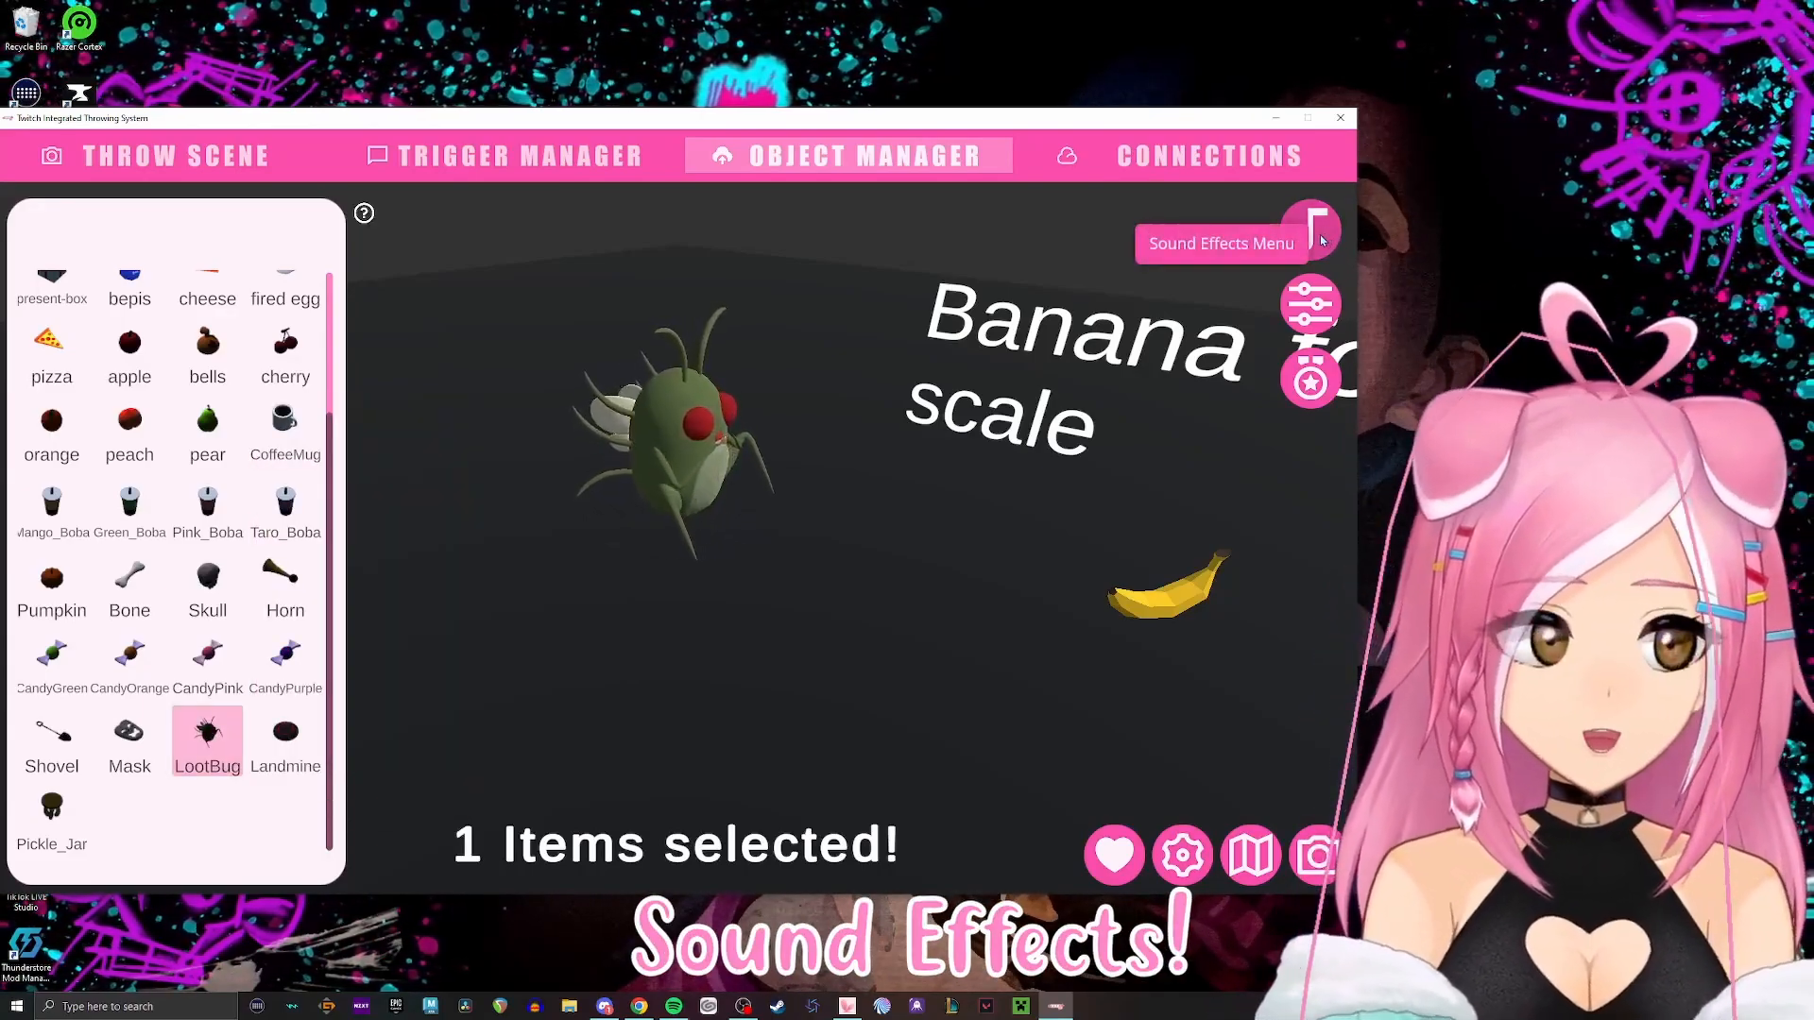
left_click(1315, 233)
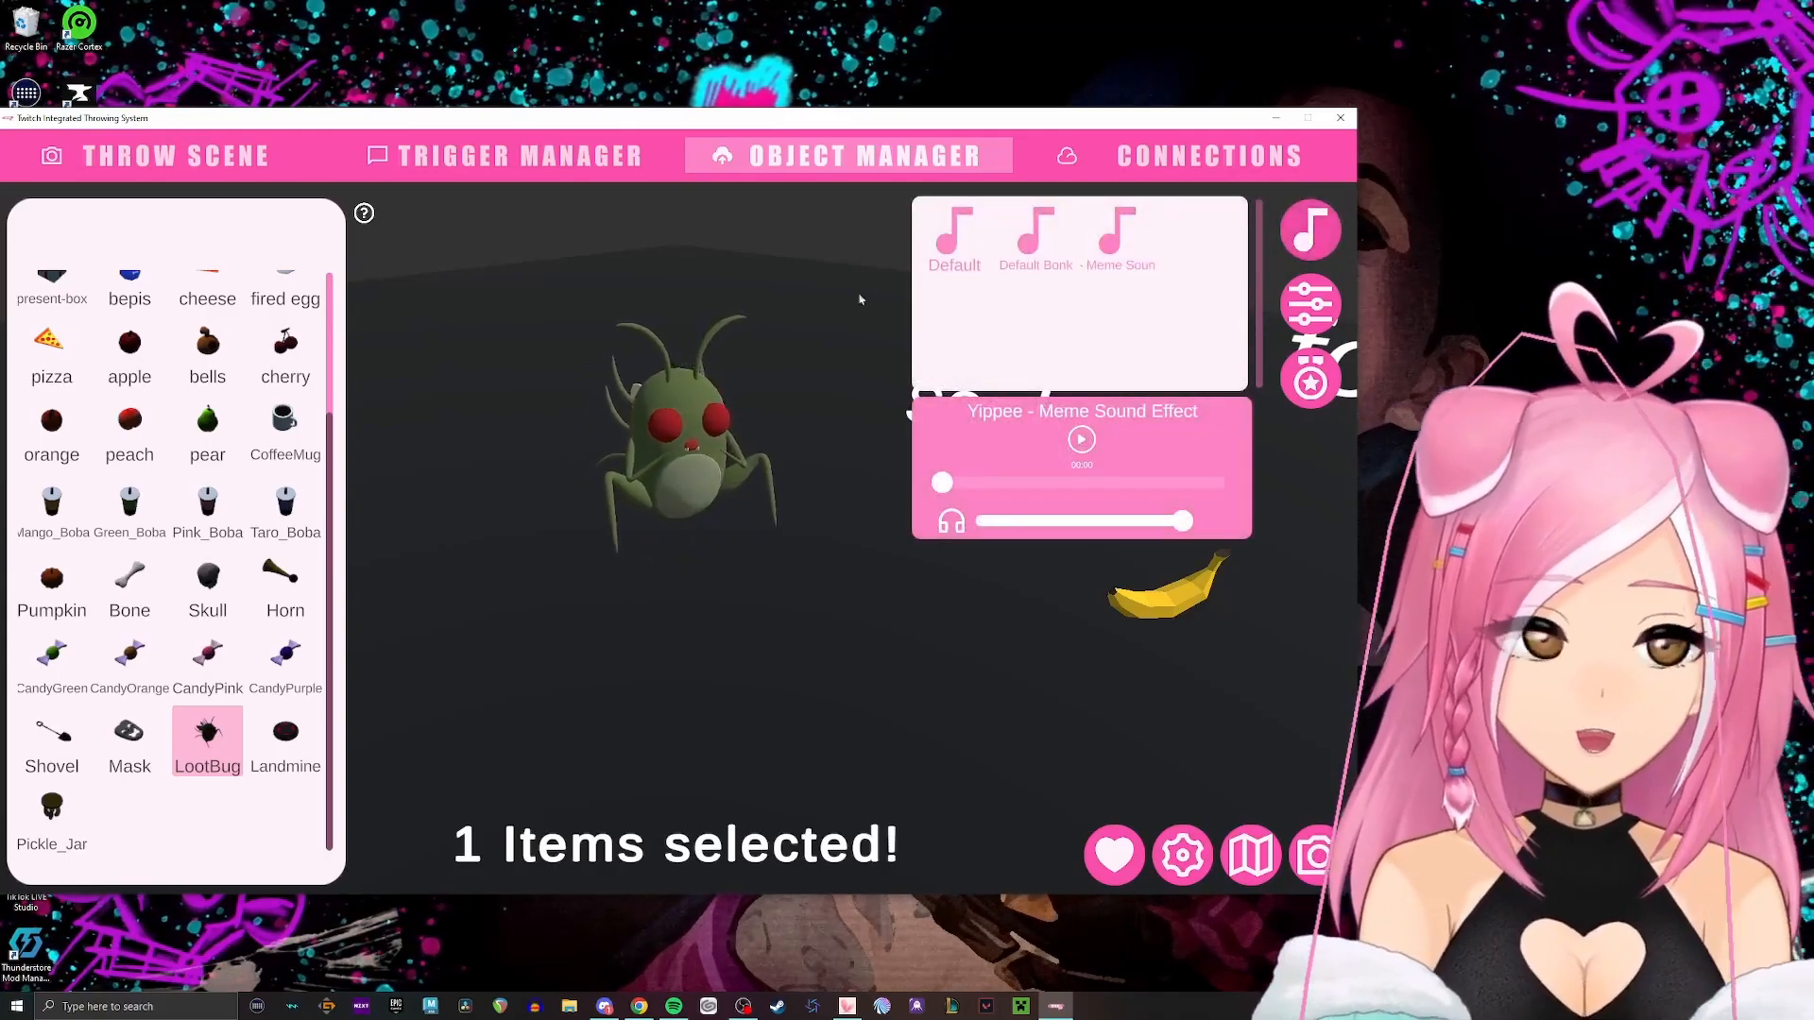
right_click(1065, 342)
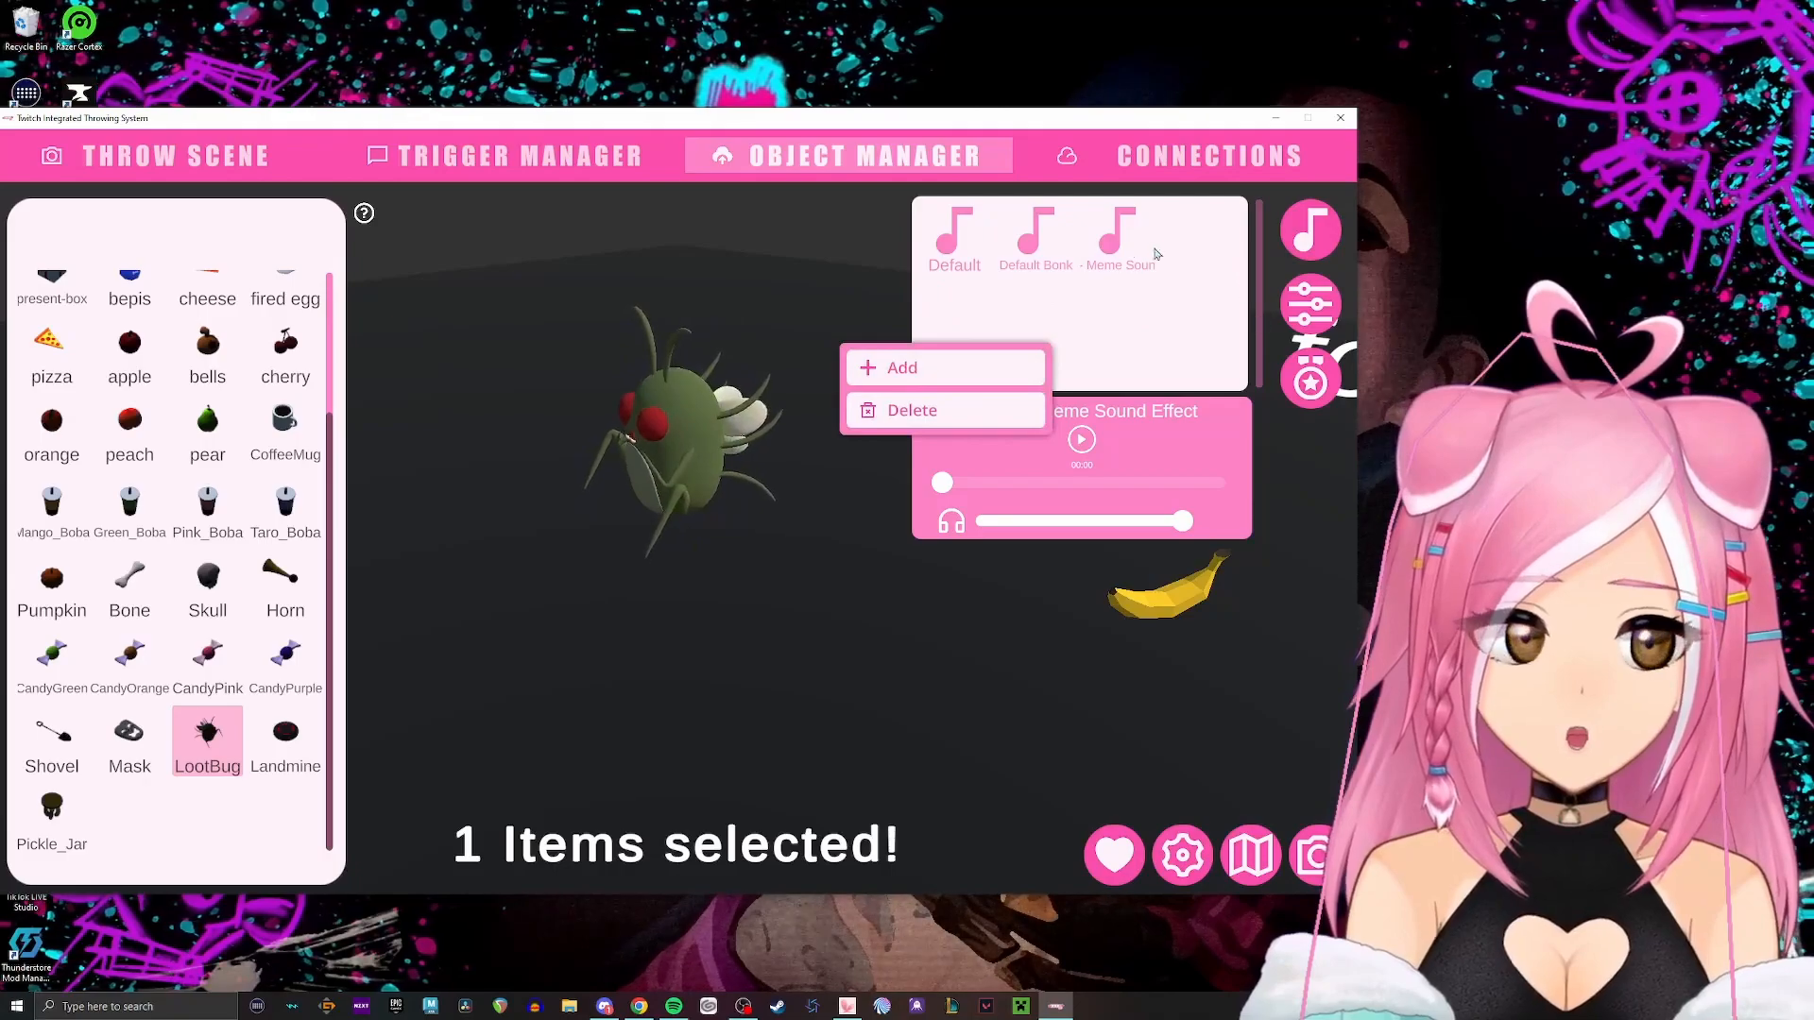
left_click(1181, 347)
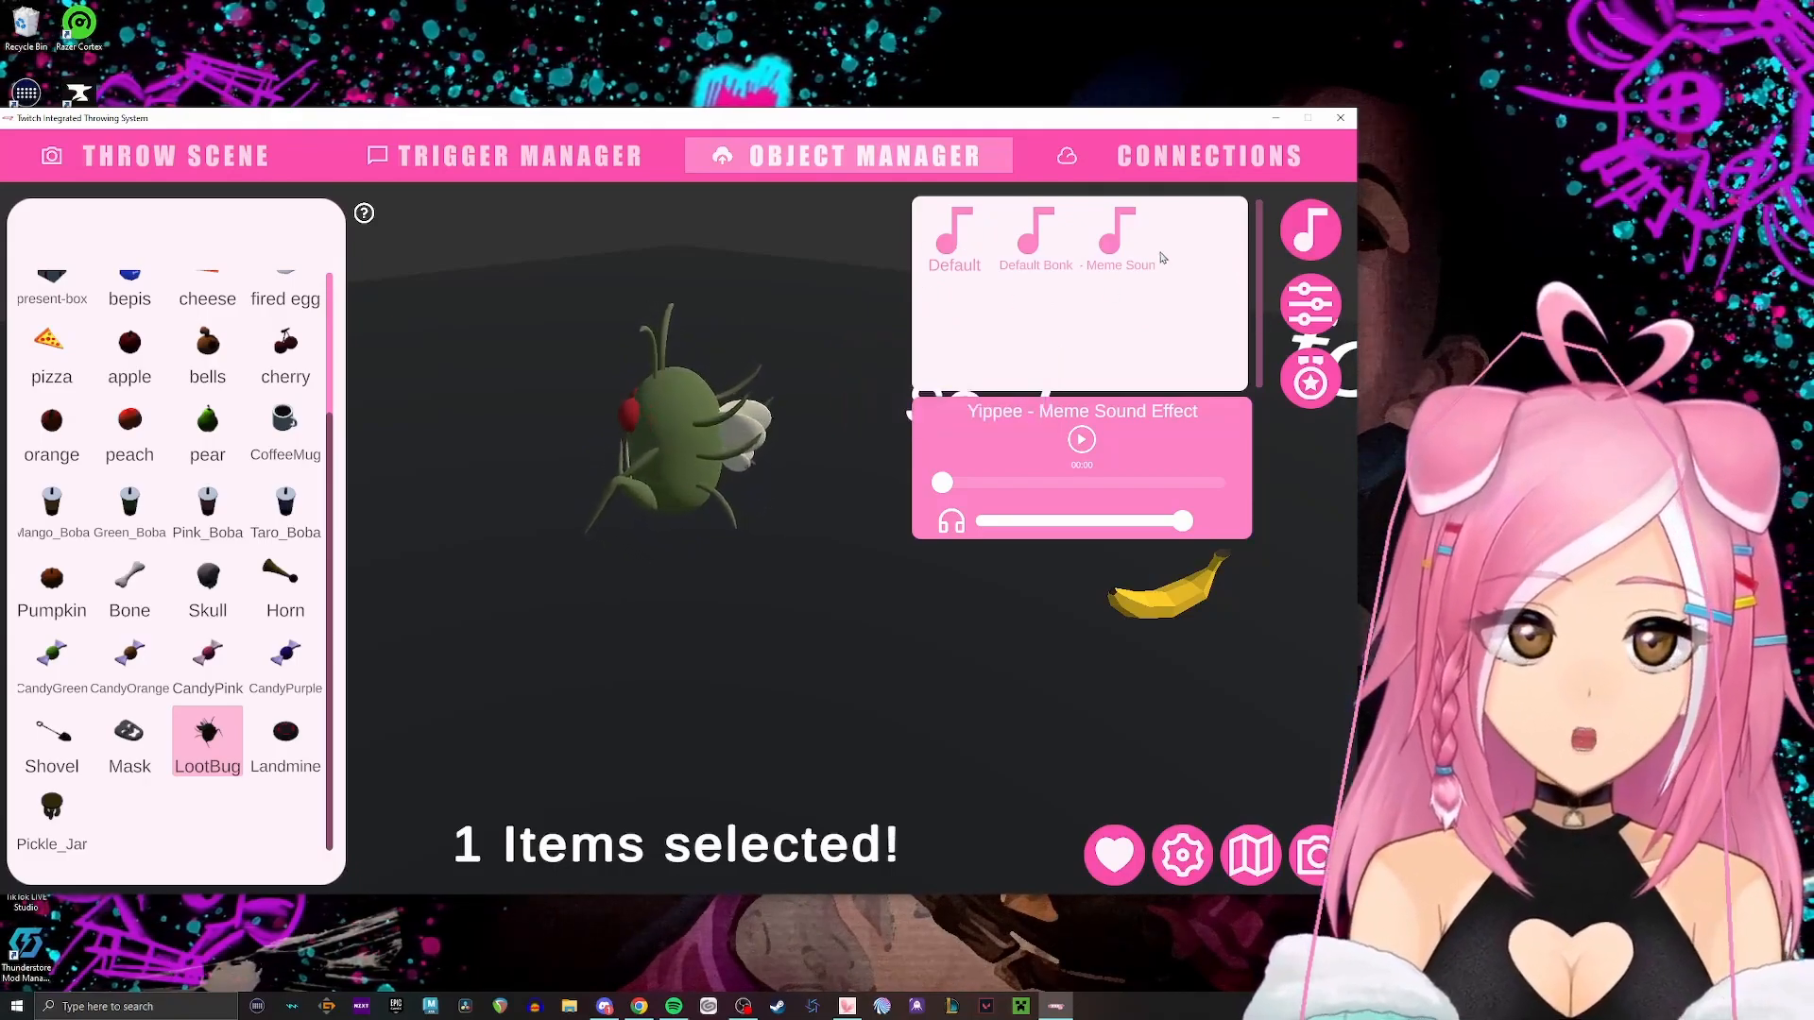
left_click(1118, 238)
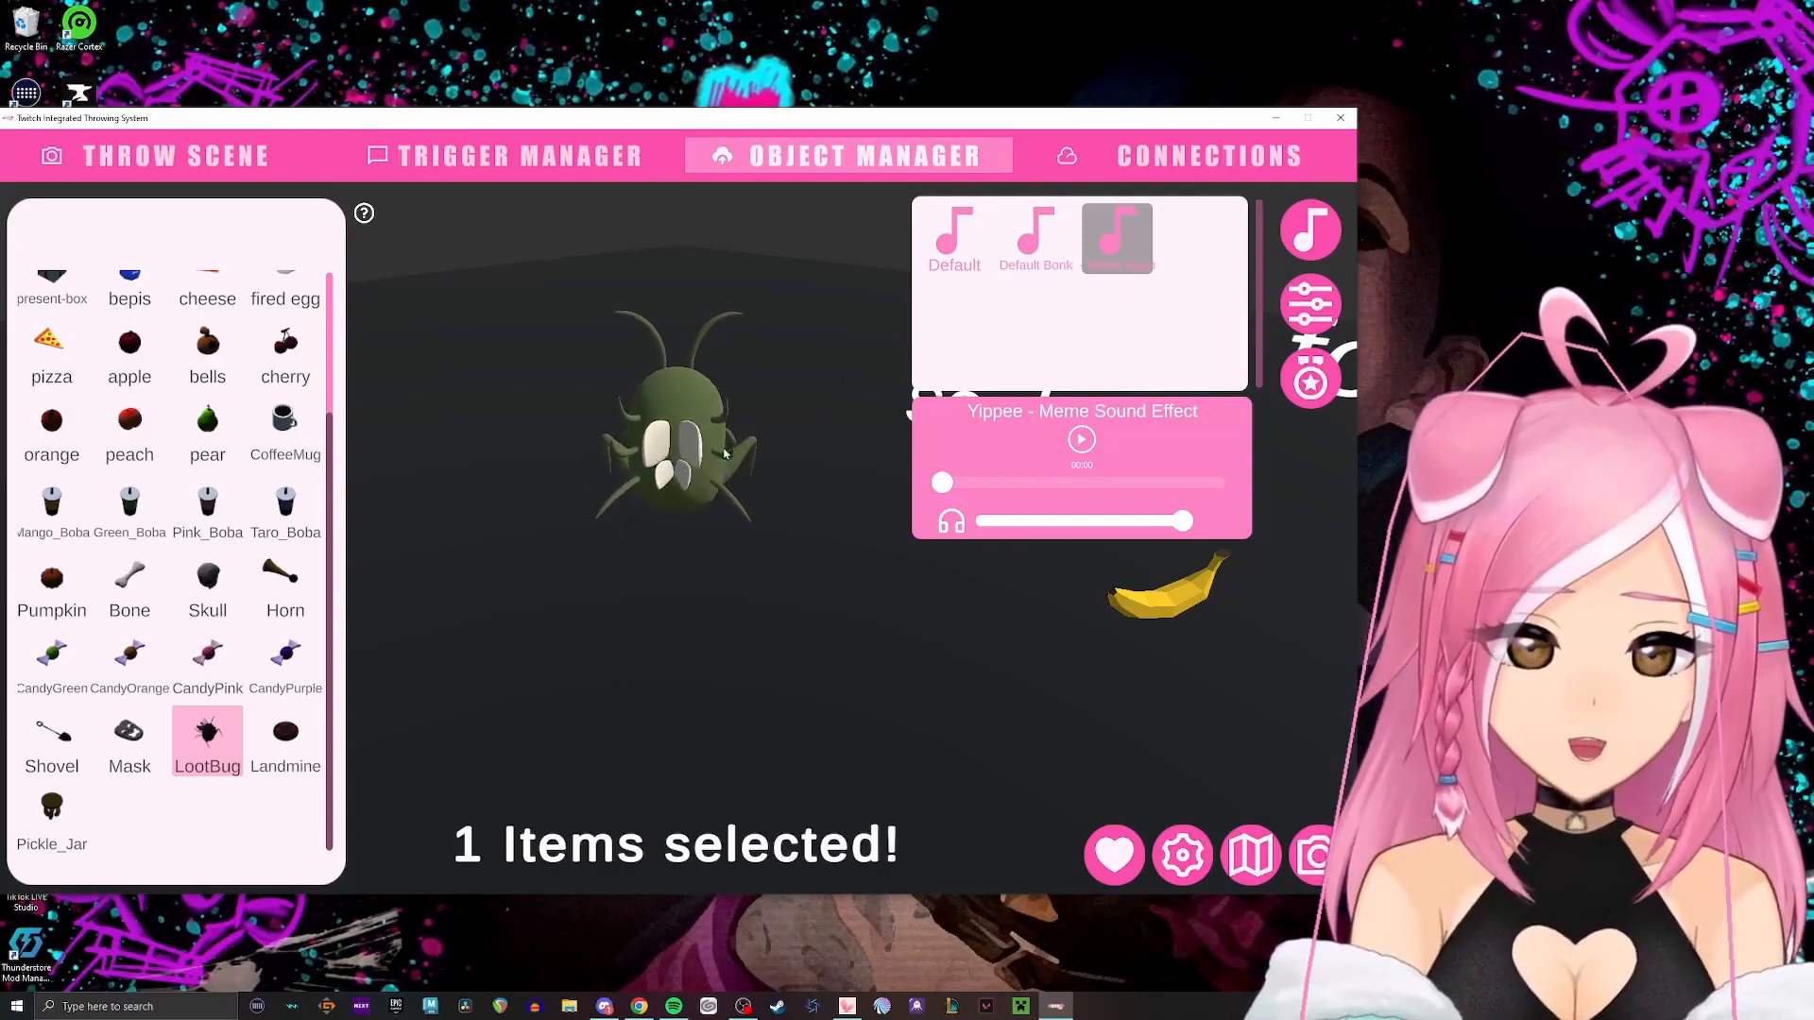
right_click(1126, 253)
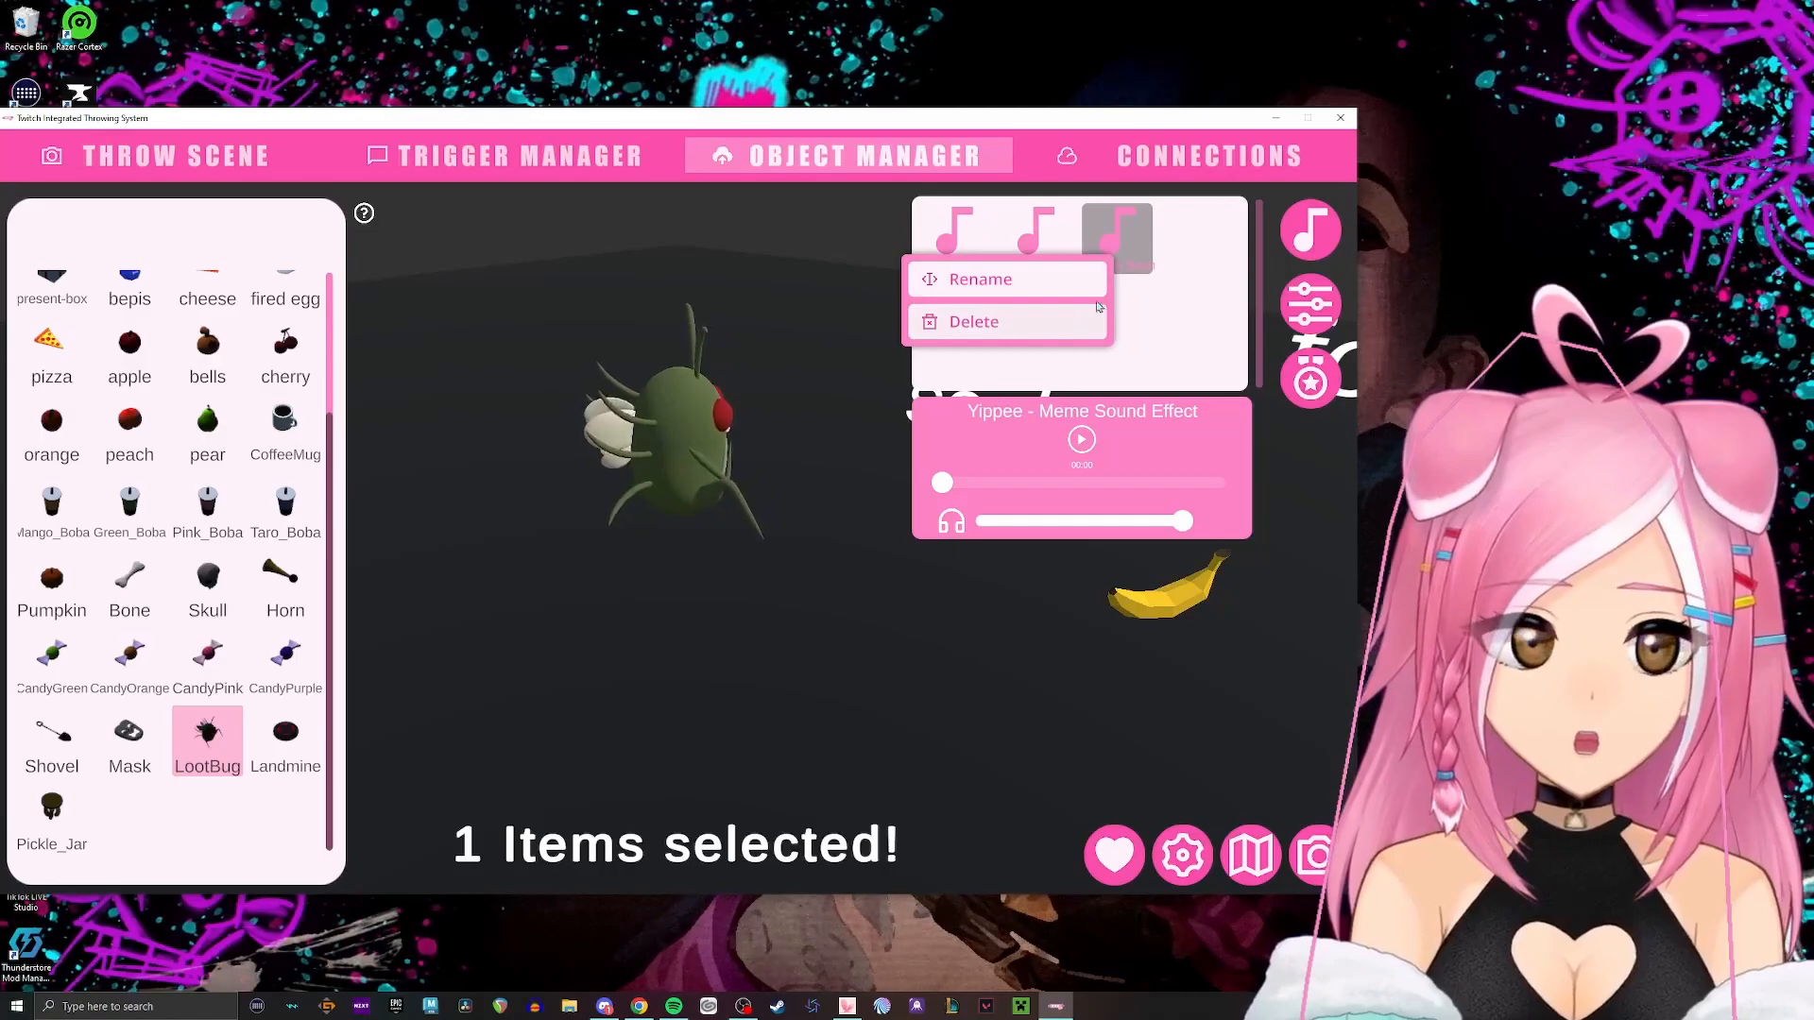
Play LootBug's Yippee meme sound, and check the options for adding or pasting On Hit actions in its Event-Manager.
left_click(707, 452)
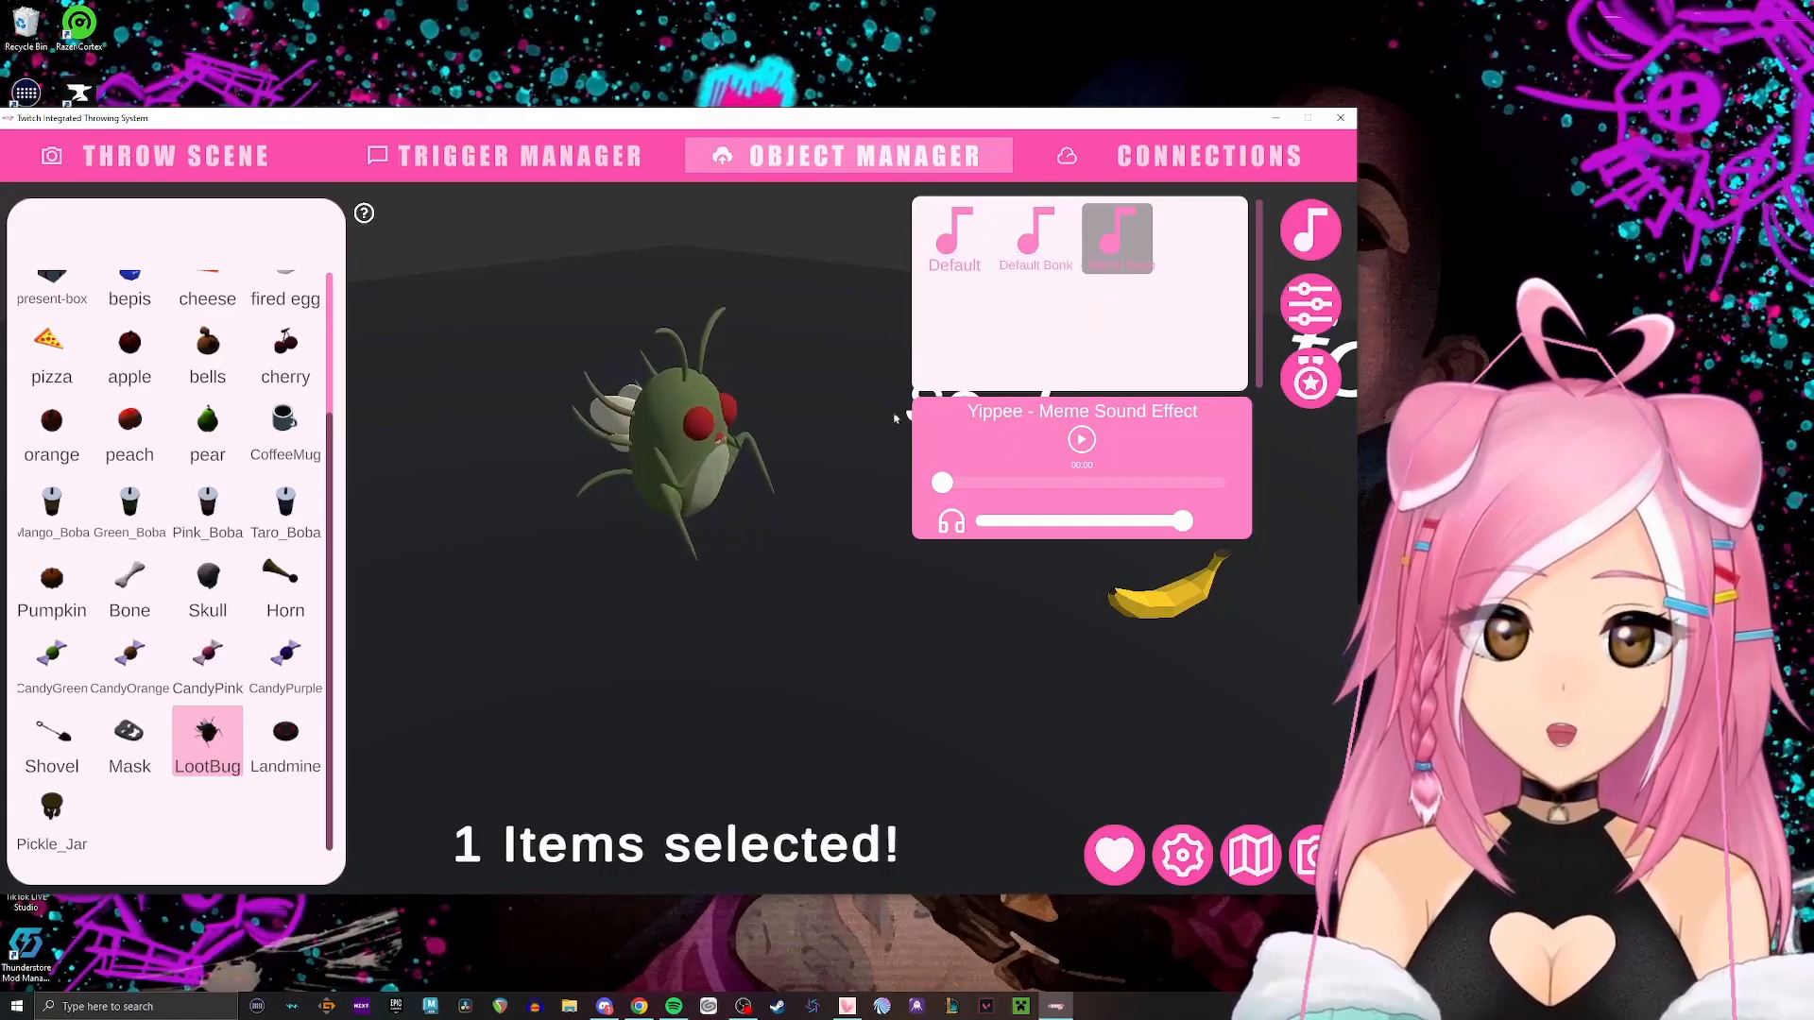
left_click(1094, 440)
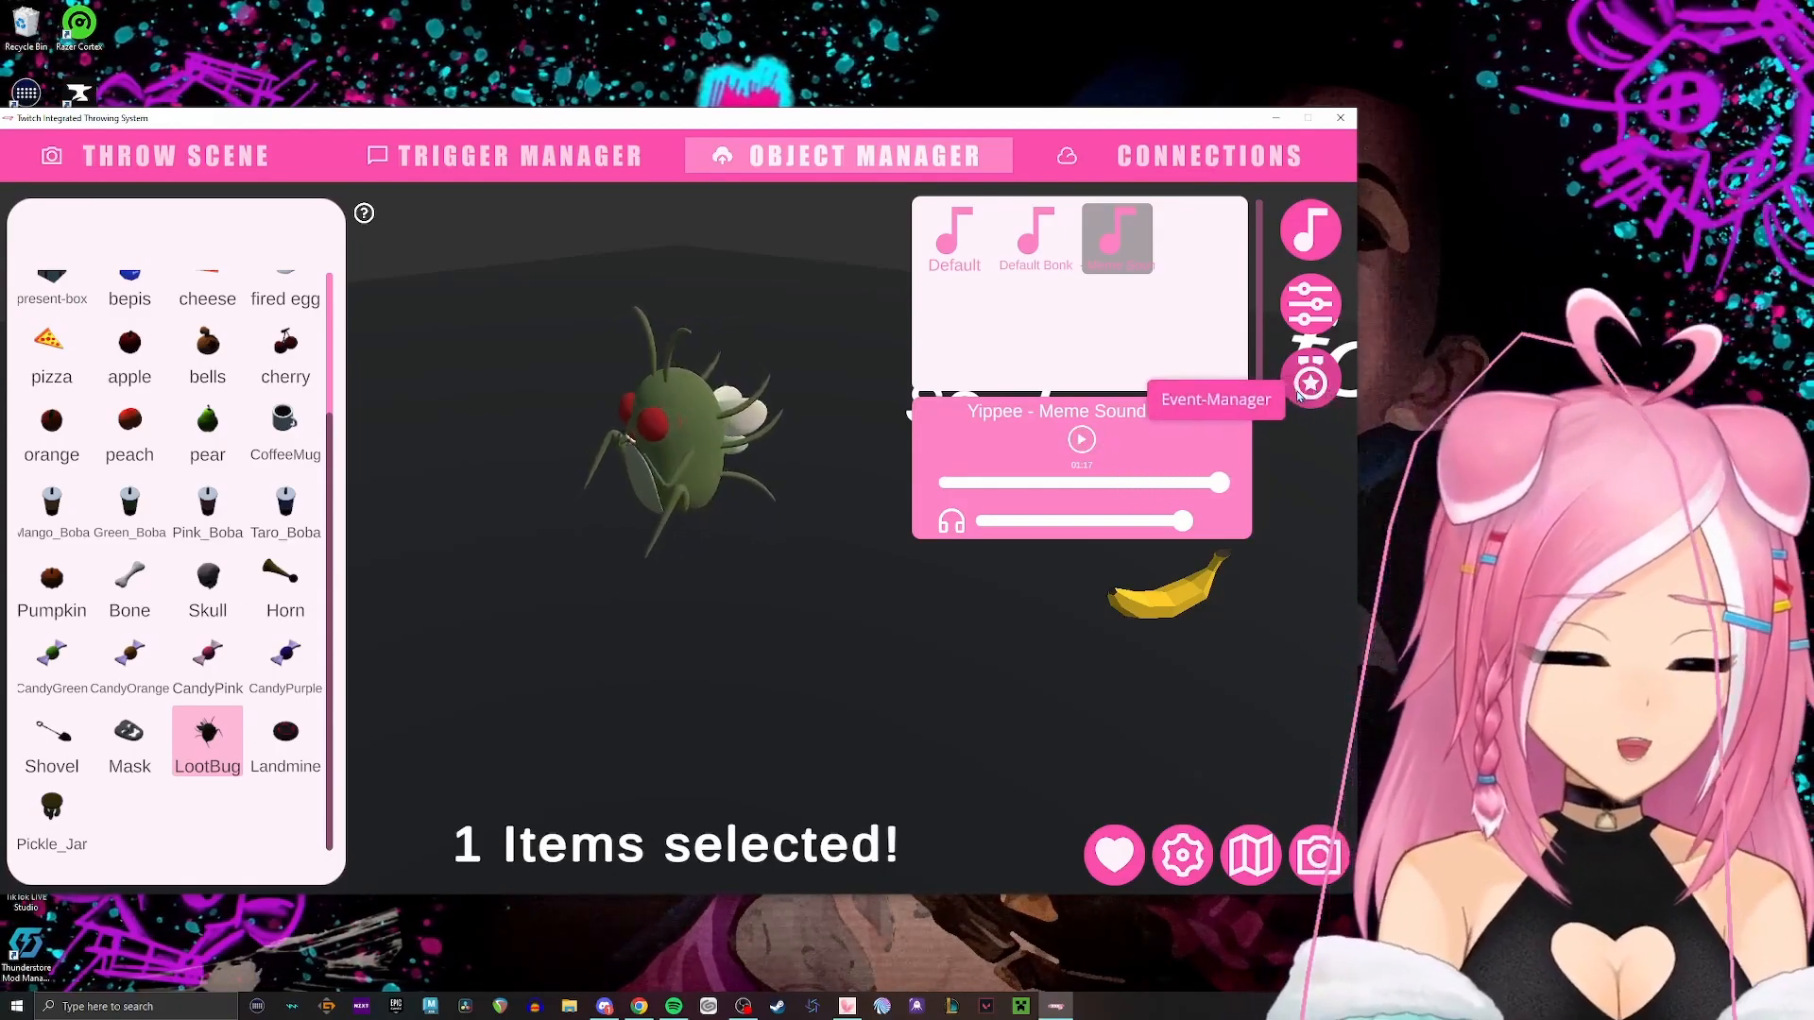
left_click(1300, 391)
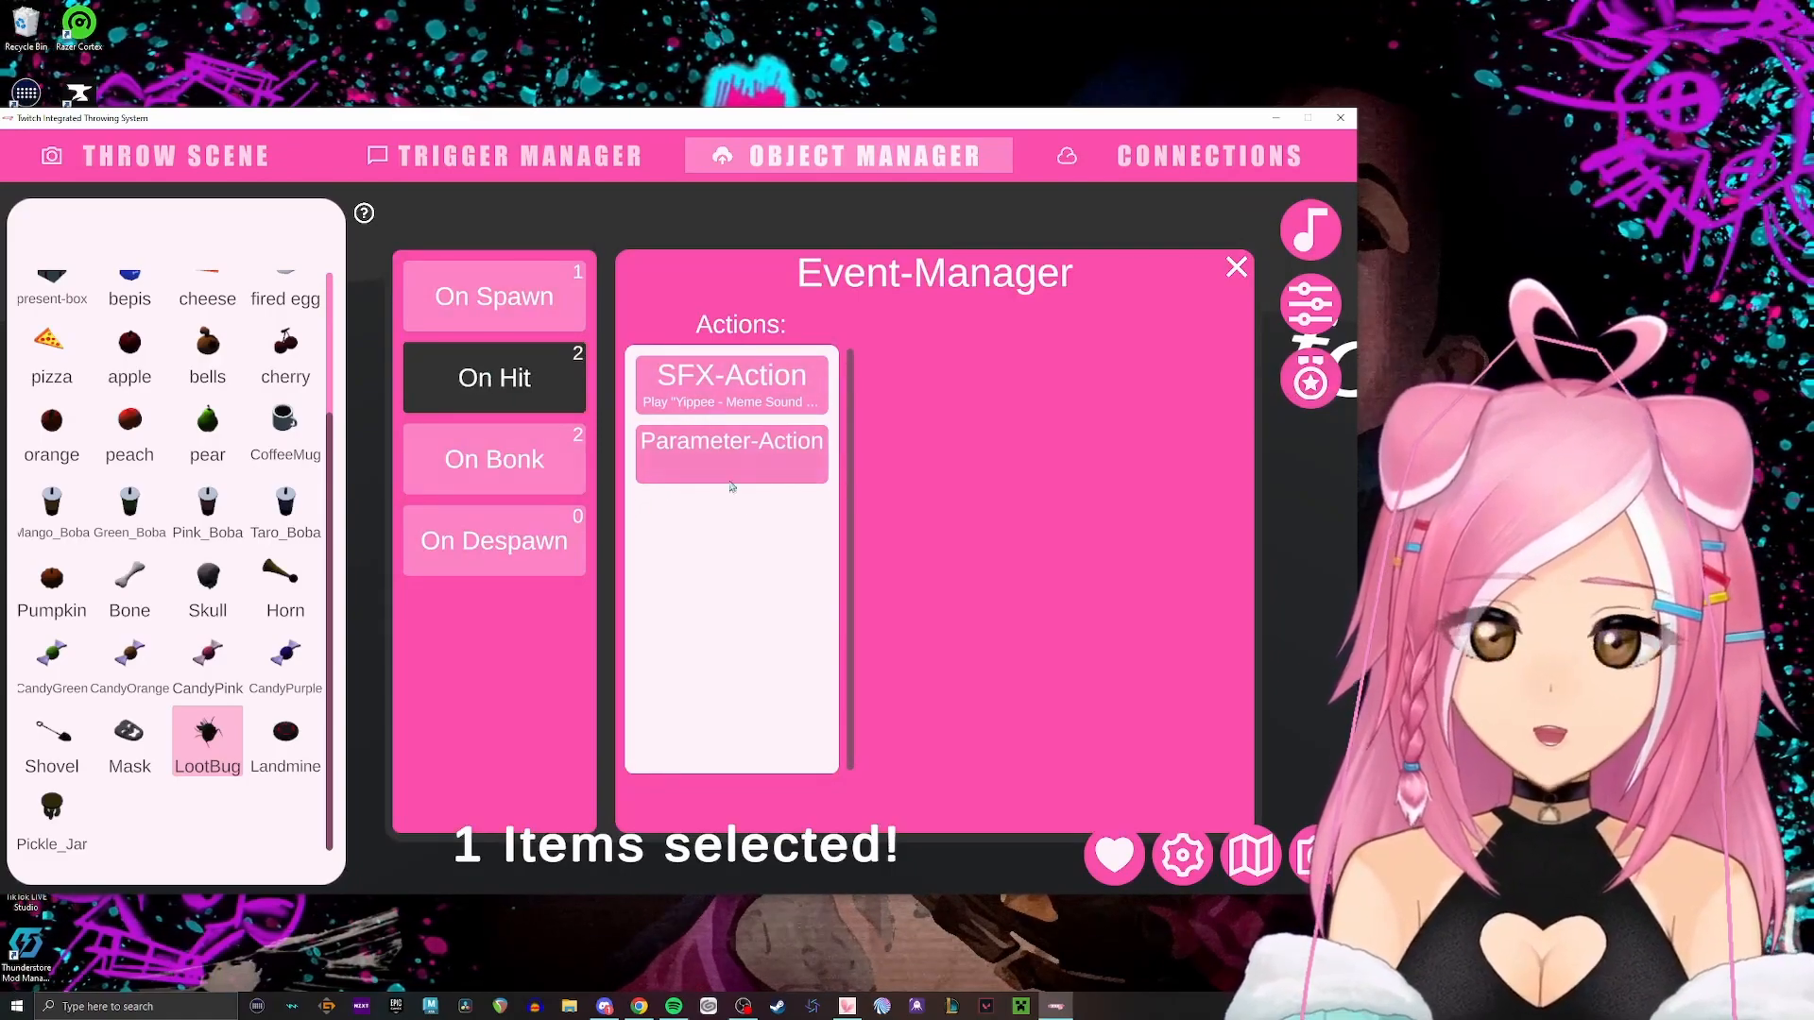
right_click(700, 531)
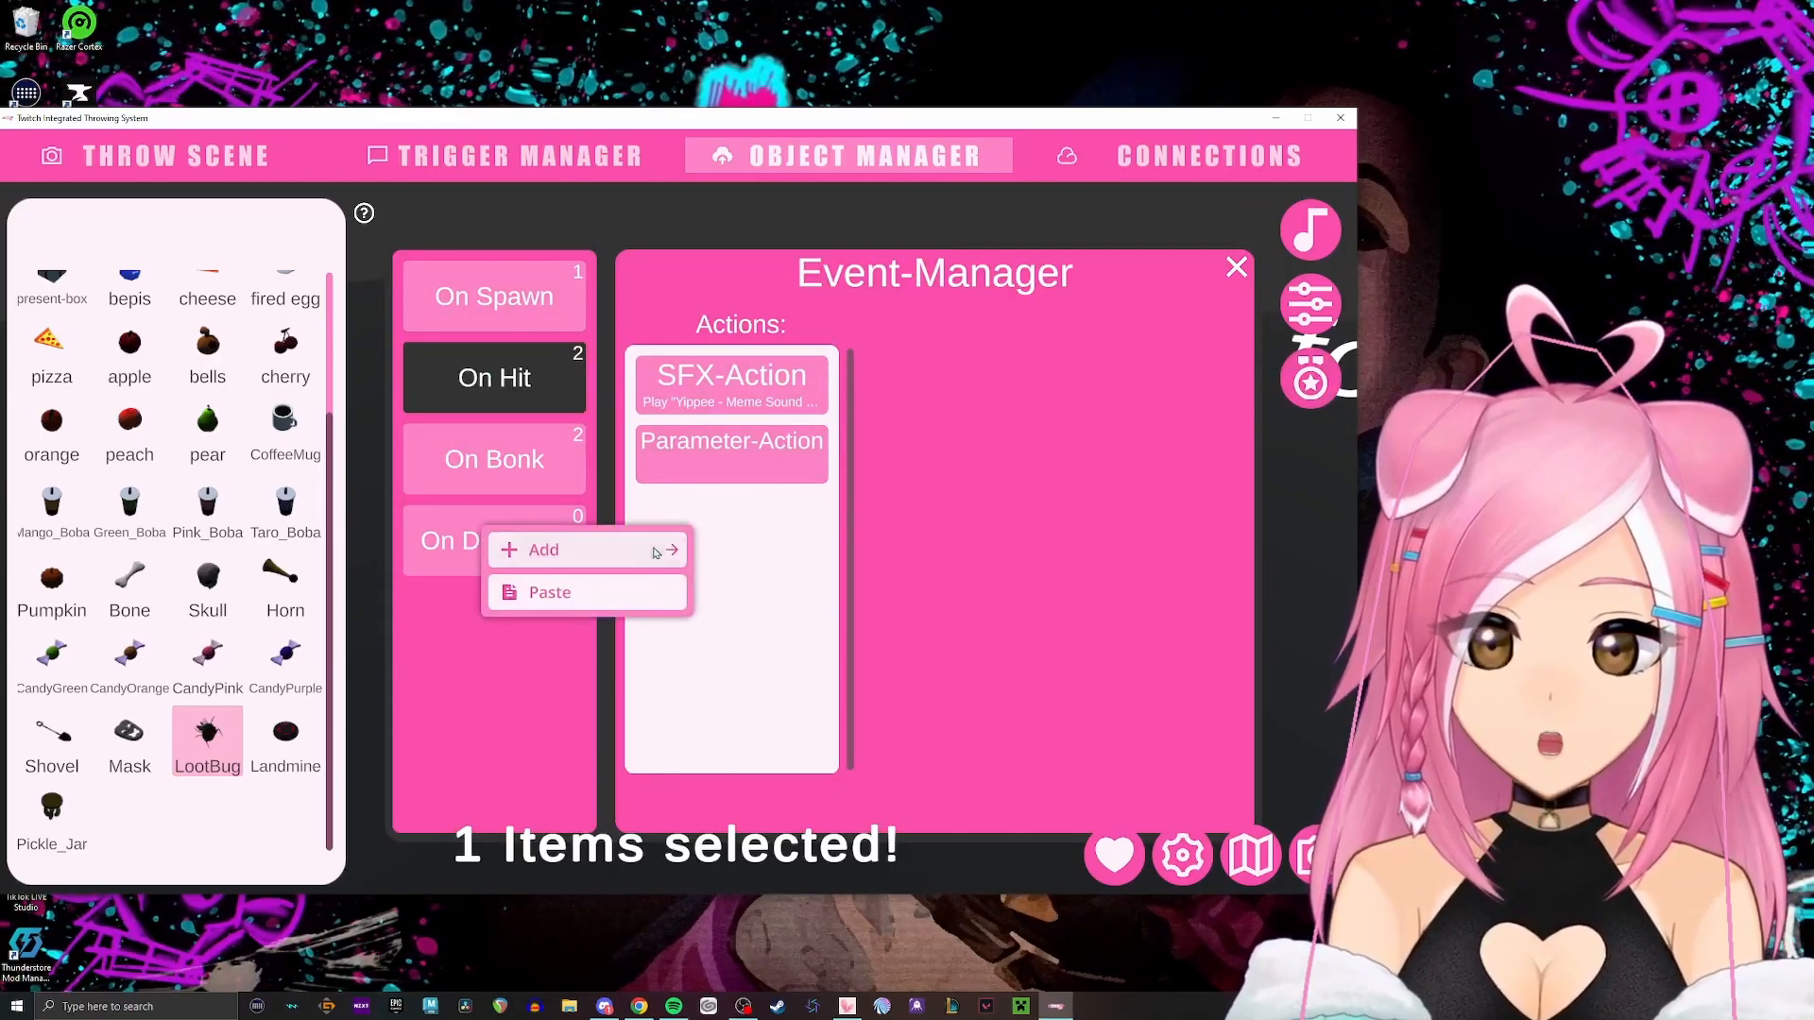
Inspect the On Hit SFX-Action's playback options with the Yippee meme sound selected, and close the Event-Manager.
left_click(734, 400)
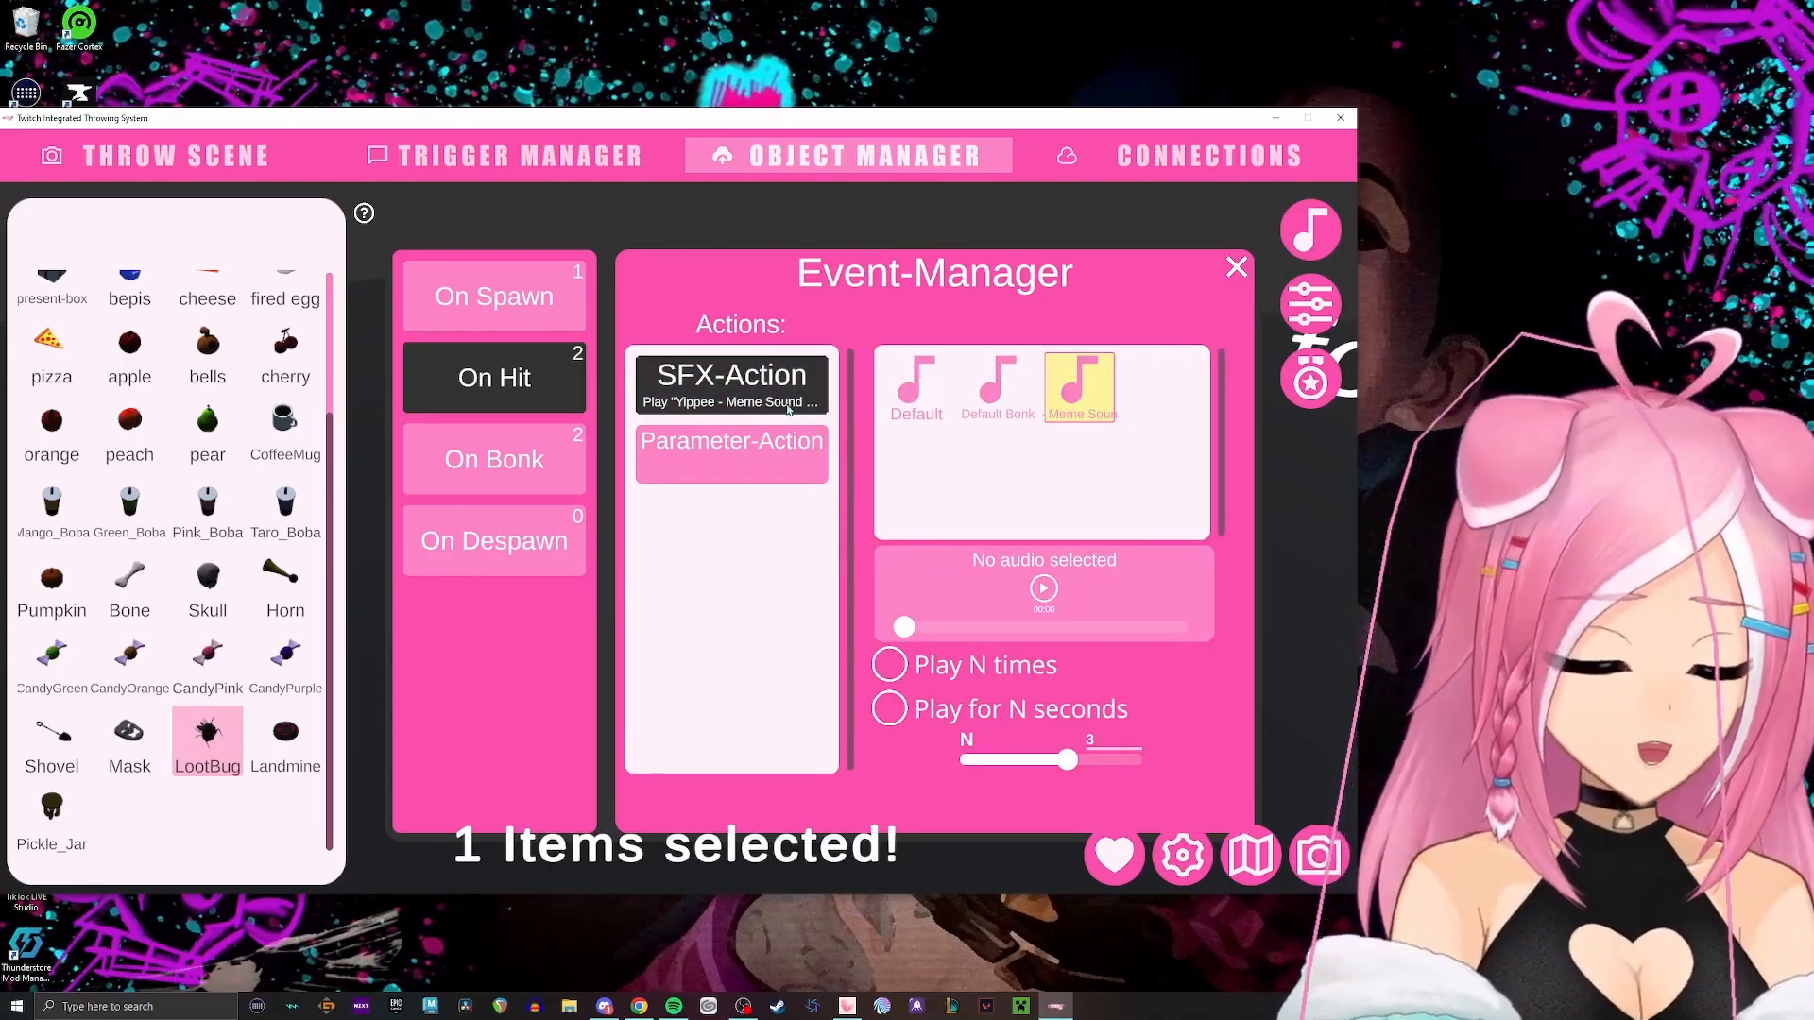
left_click(1087, 407)
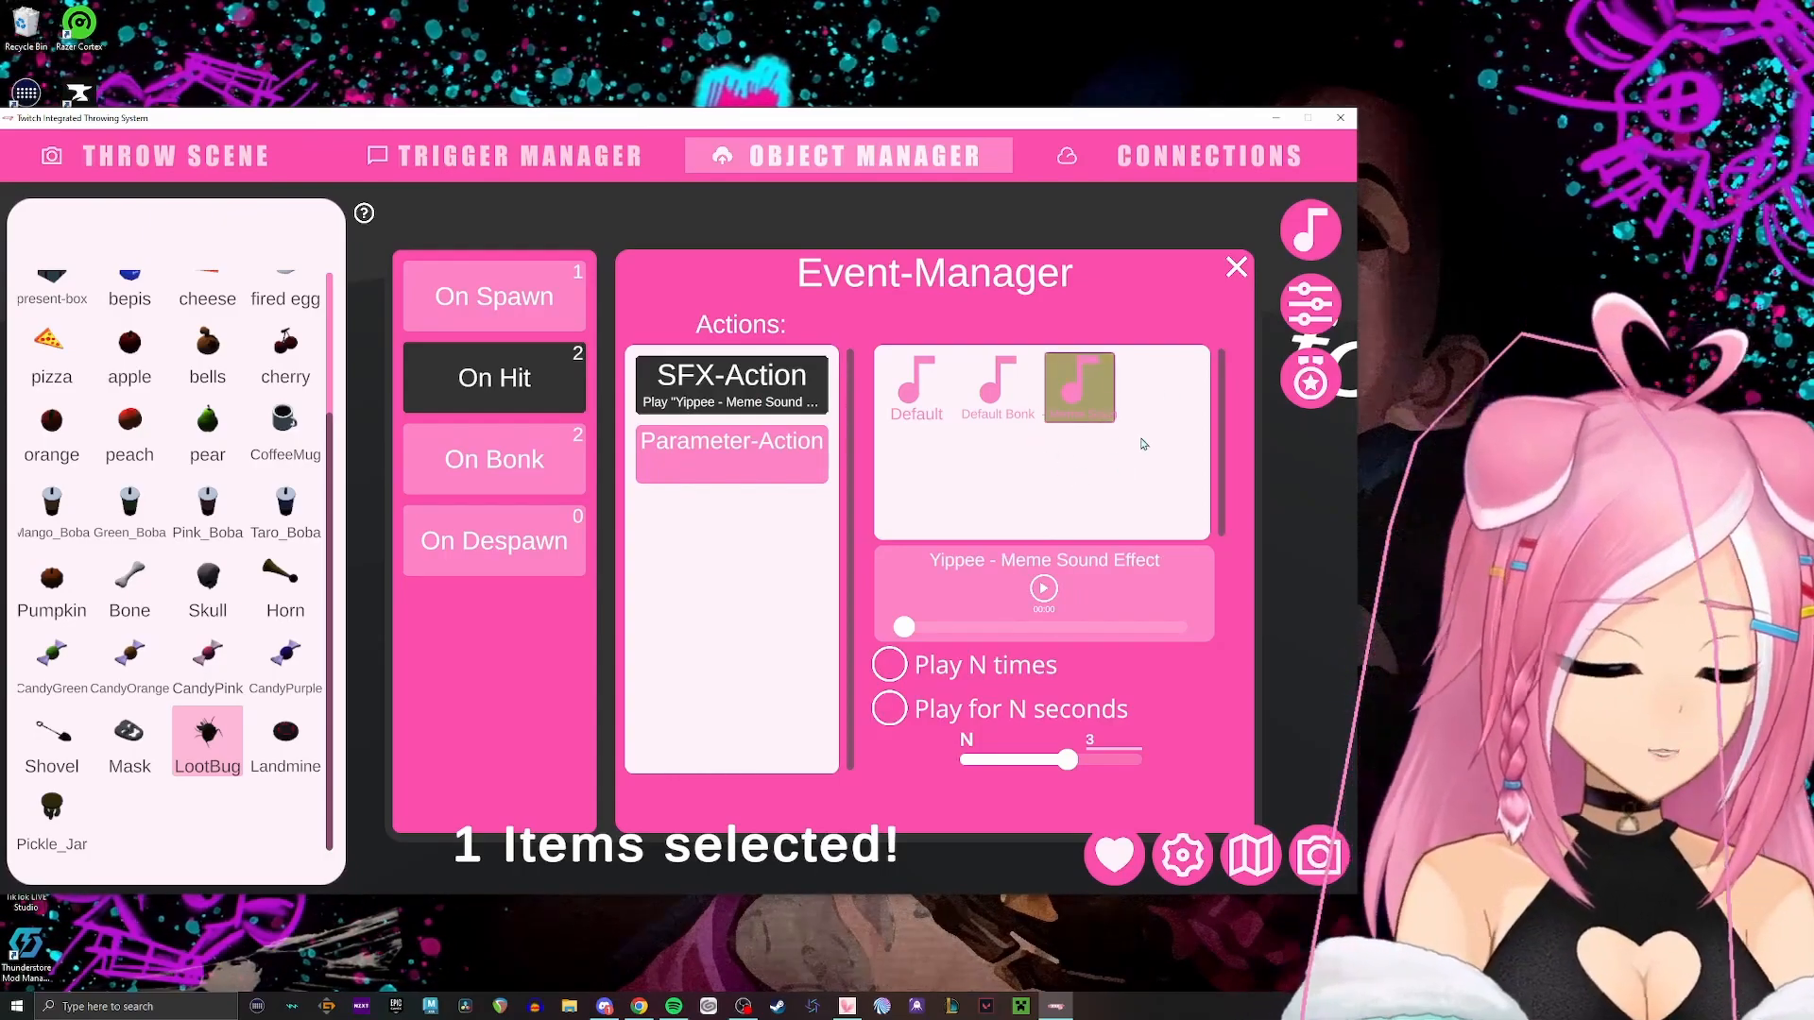
left_click(1307, 383)
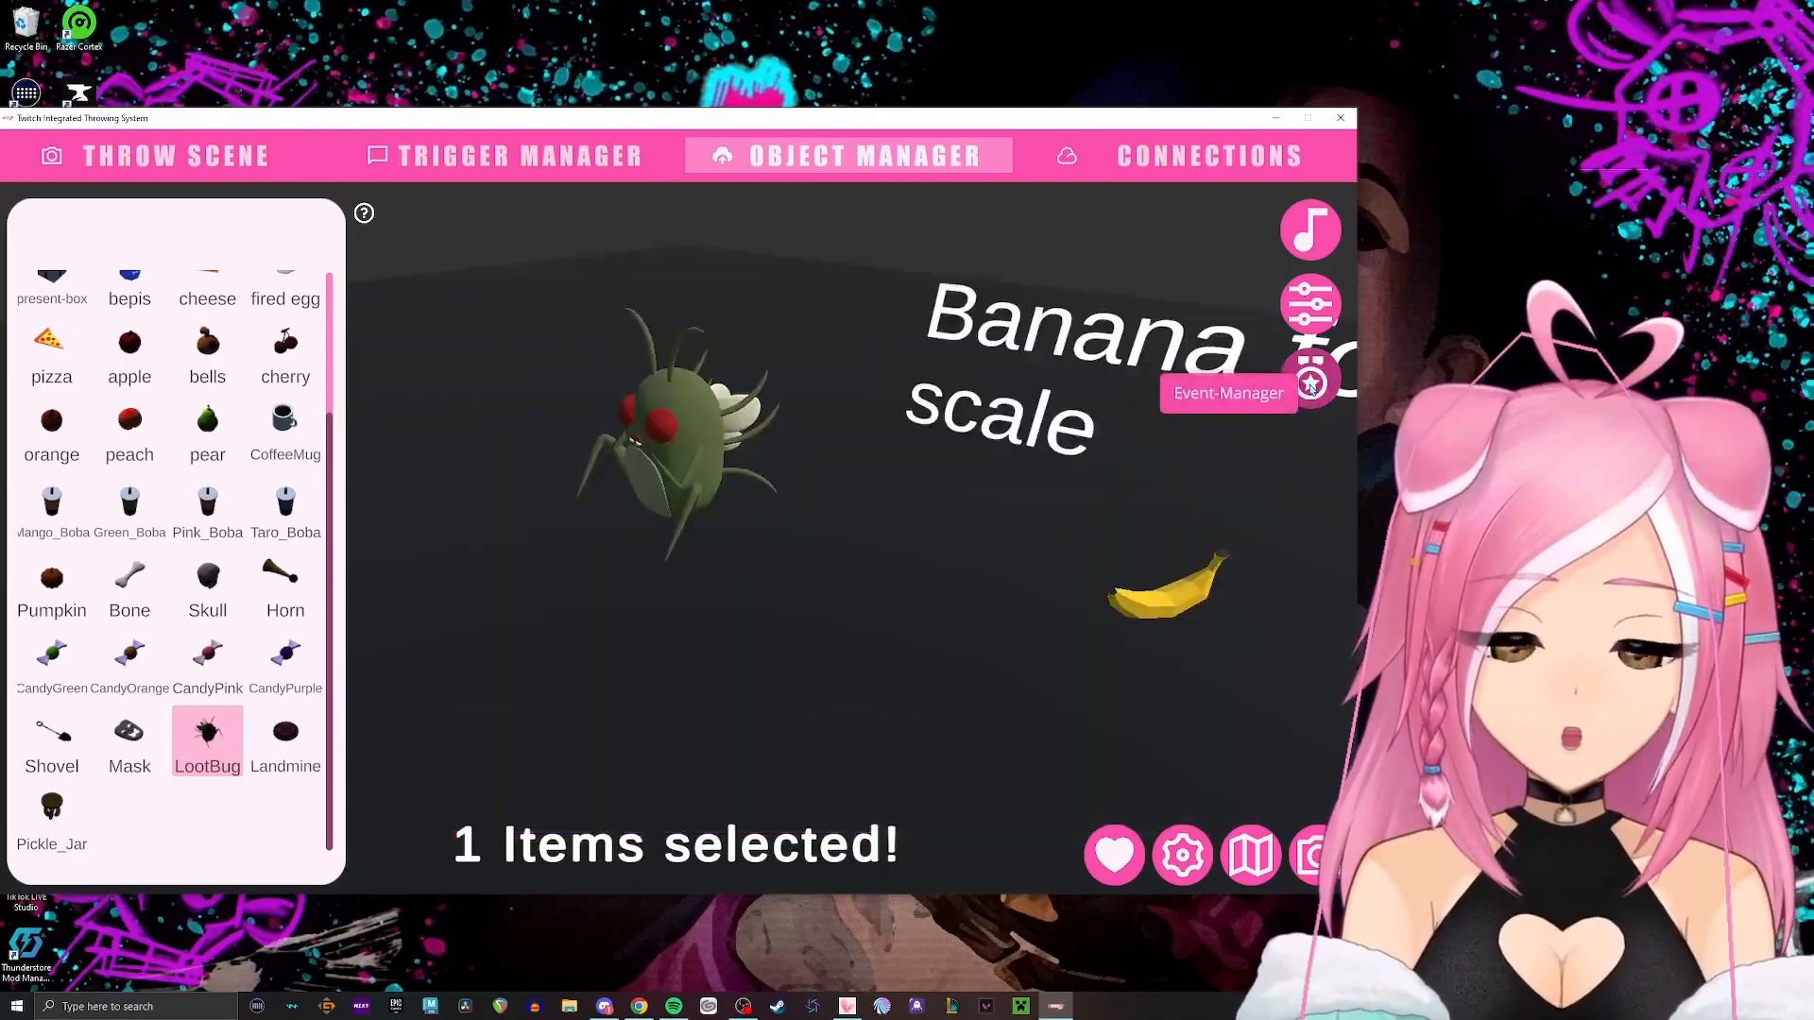
Revisit the Yippee meme sound in LootBug's sound effects and return to its Event-Manager.
left_click(1308, 236)
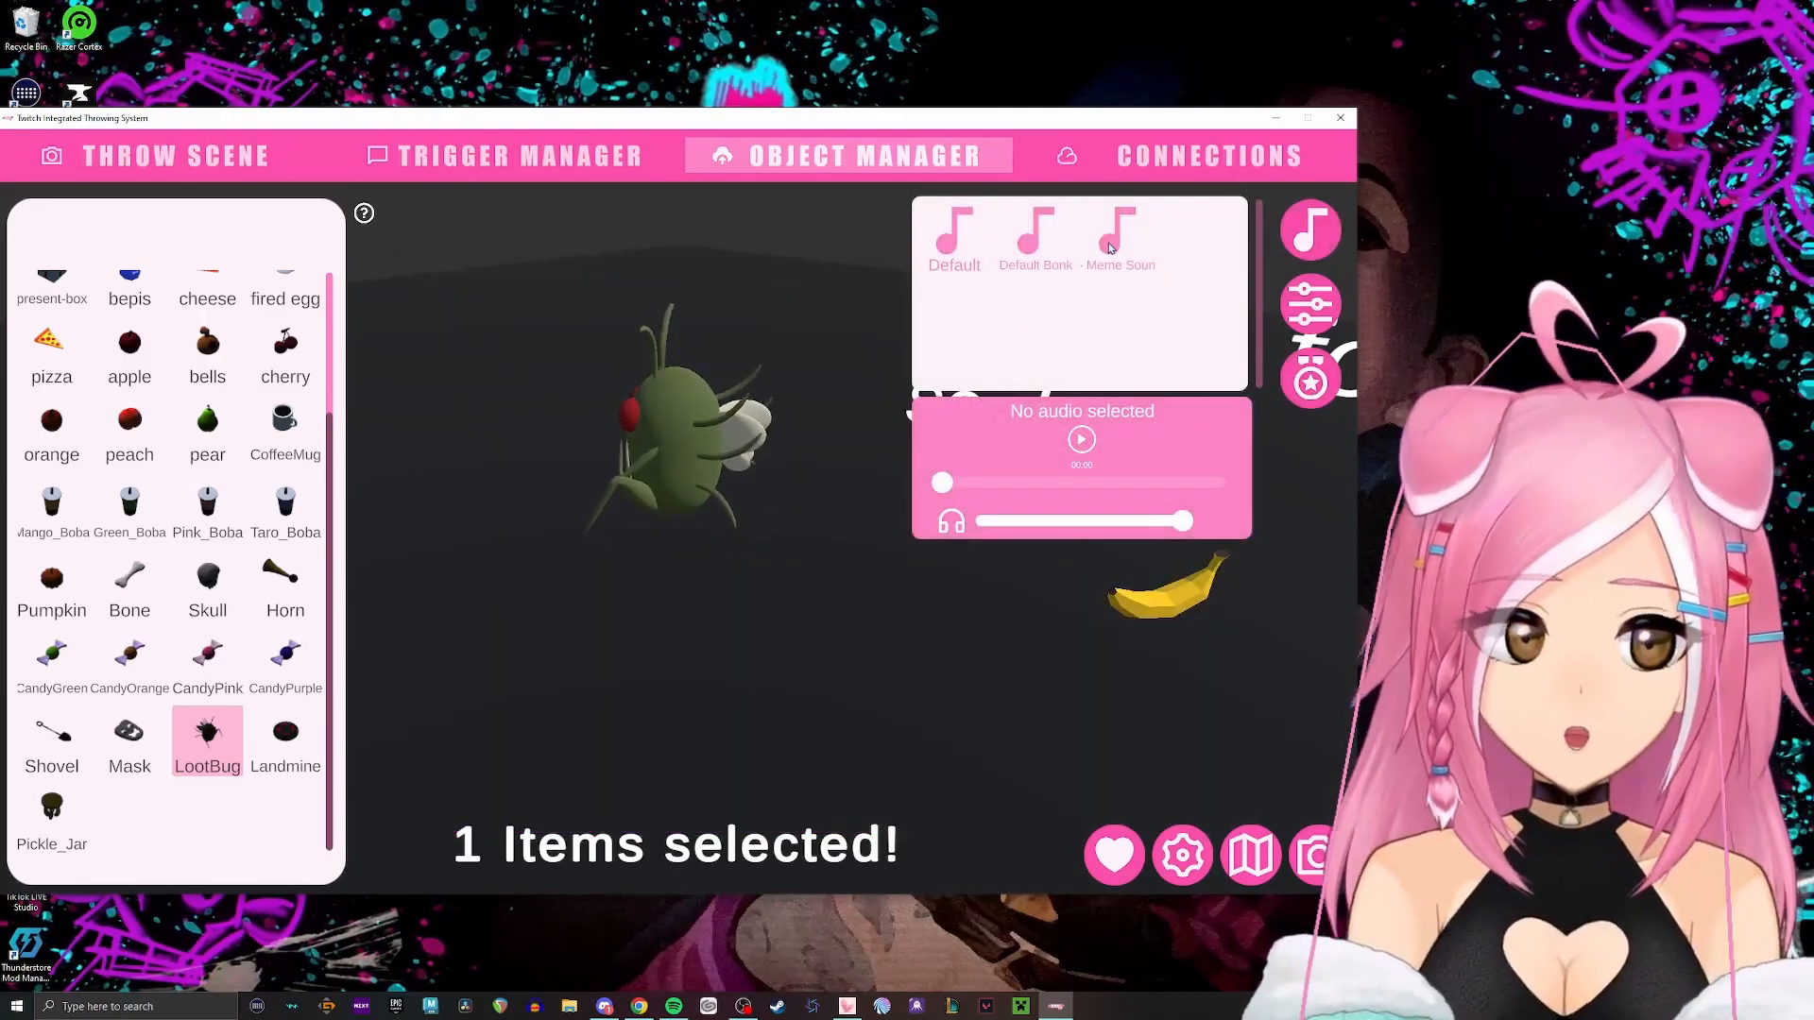
left_click(1117, 251)
left_click(1310, 232)
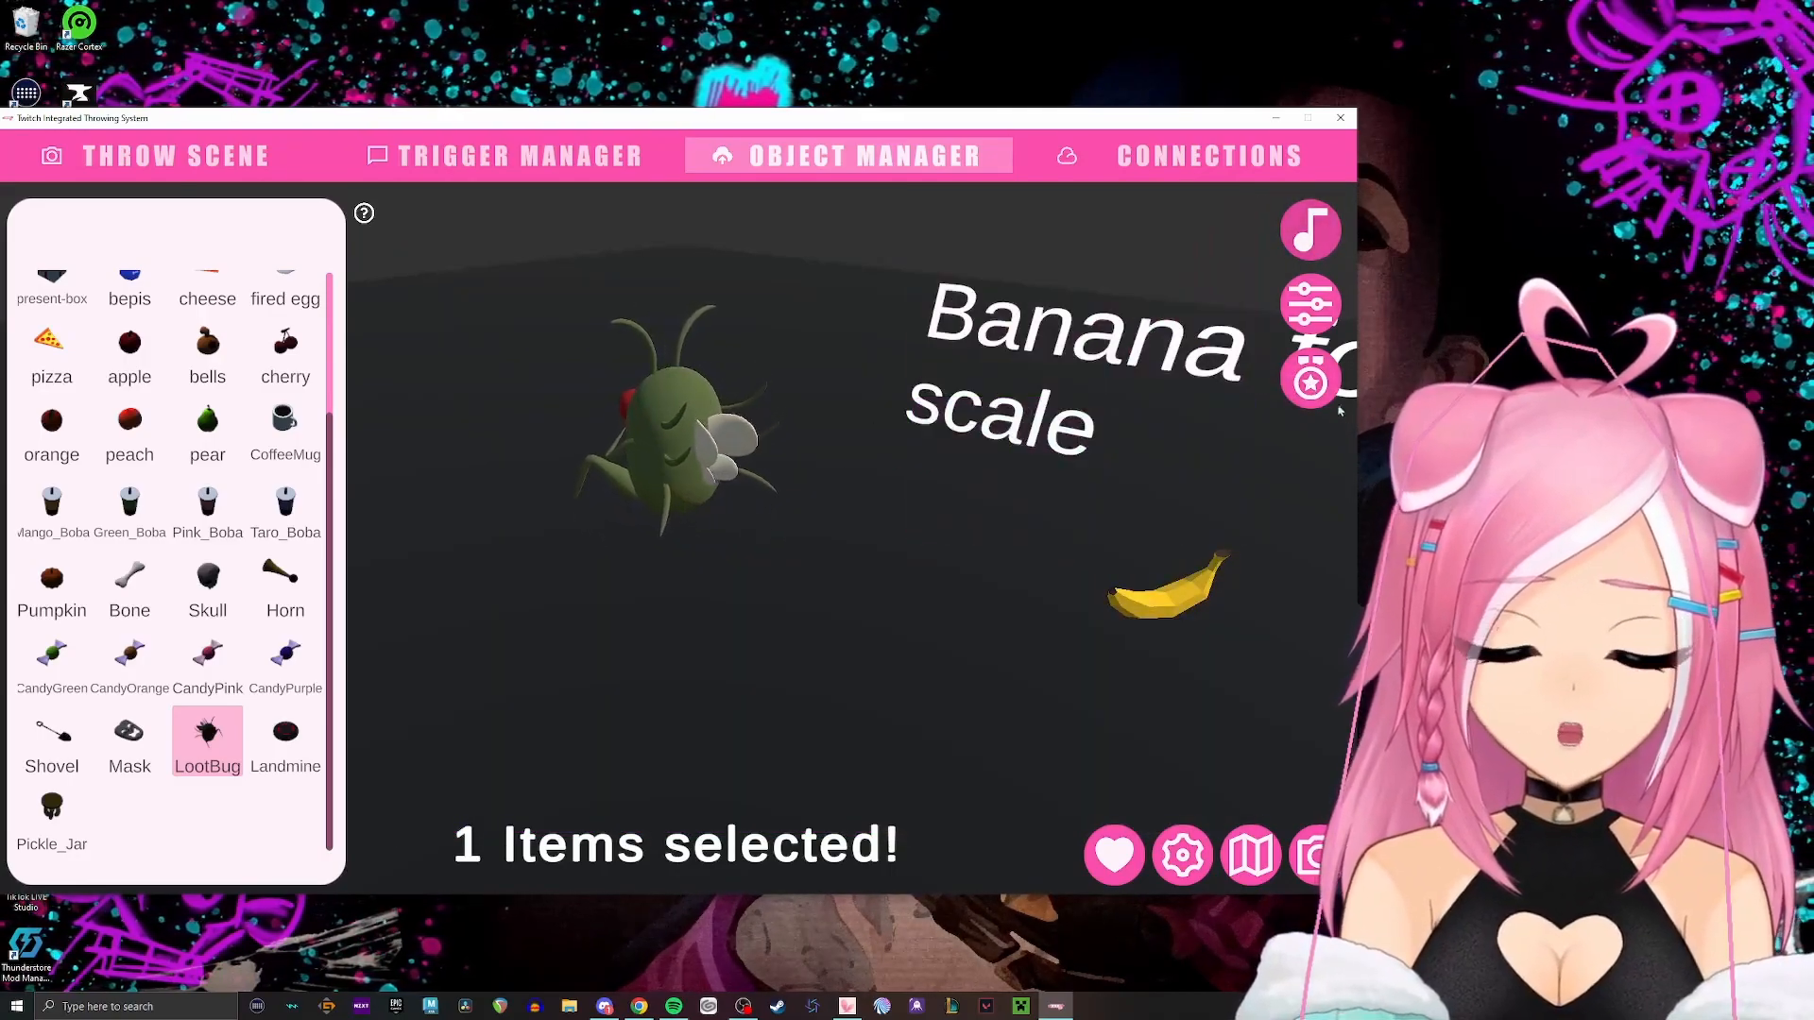
left_click(1310, 380)
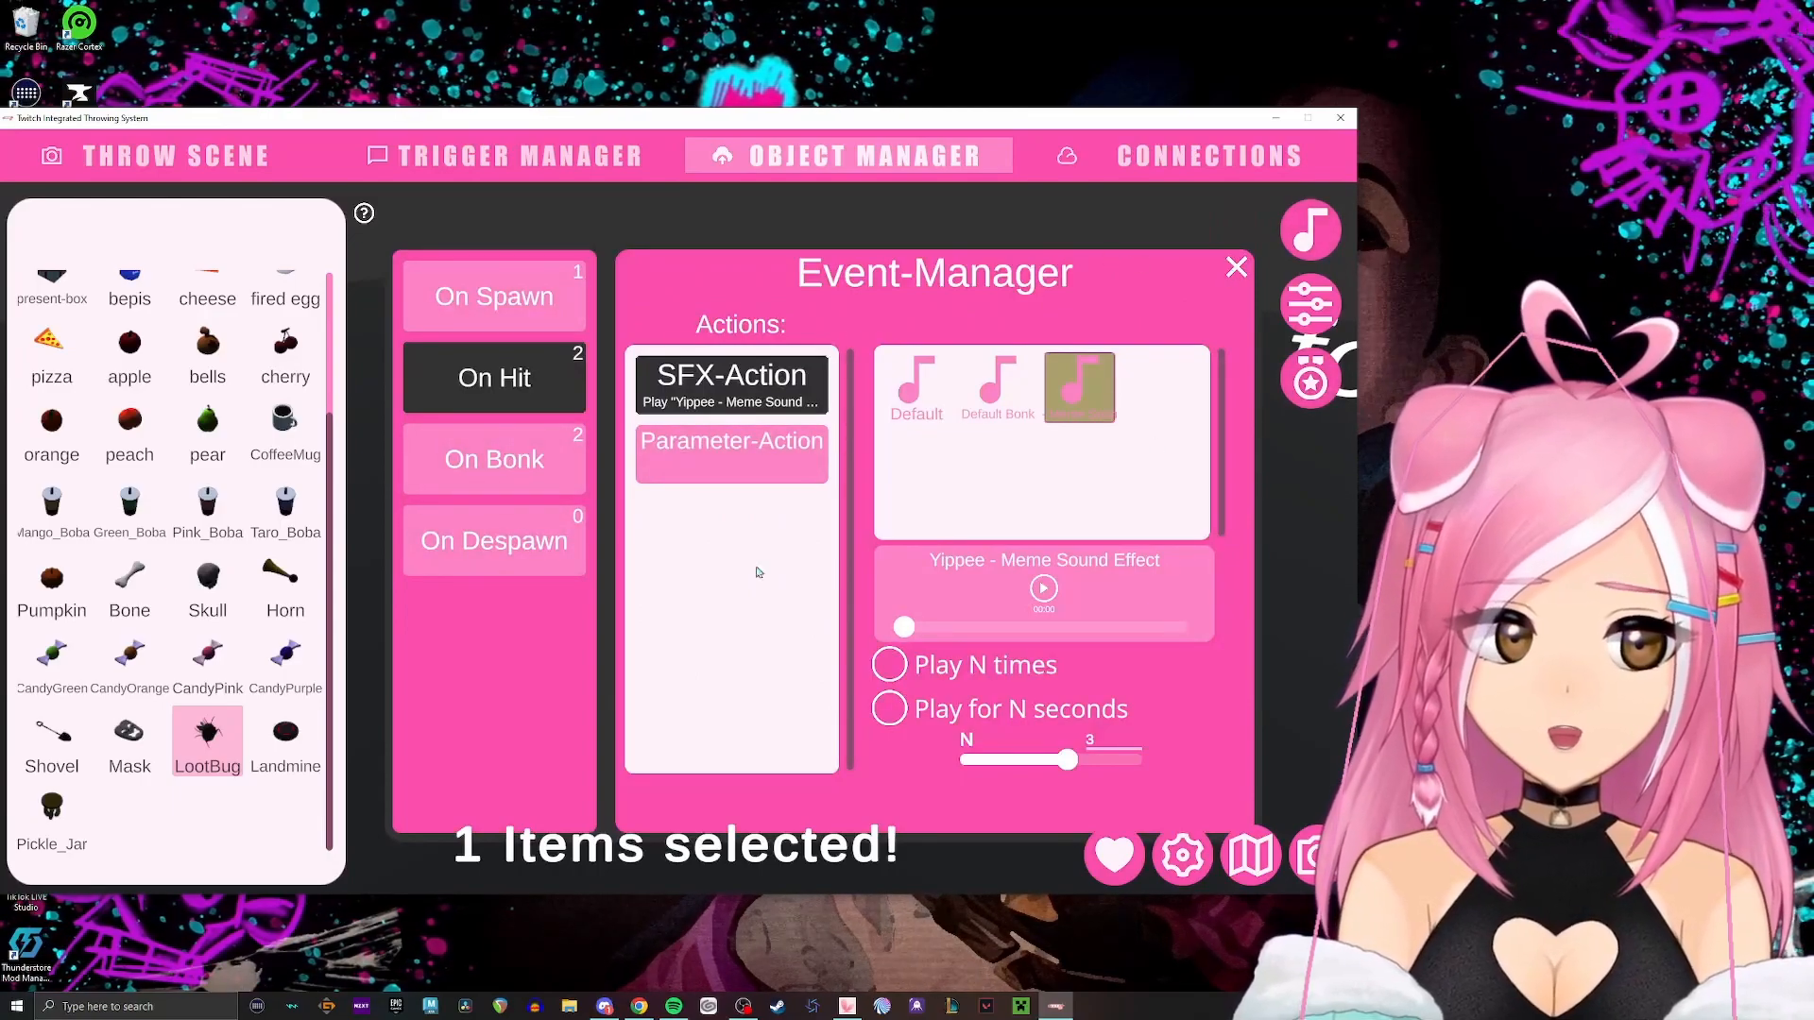
Compare the On Hit actions of Landmine, Mask, Shovel, CandyGreen and CandyOrange in the Event-Manager.
left_click(293, 744)
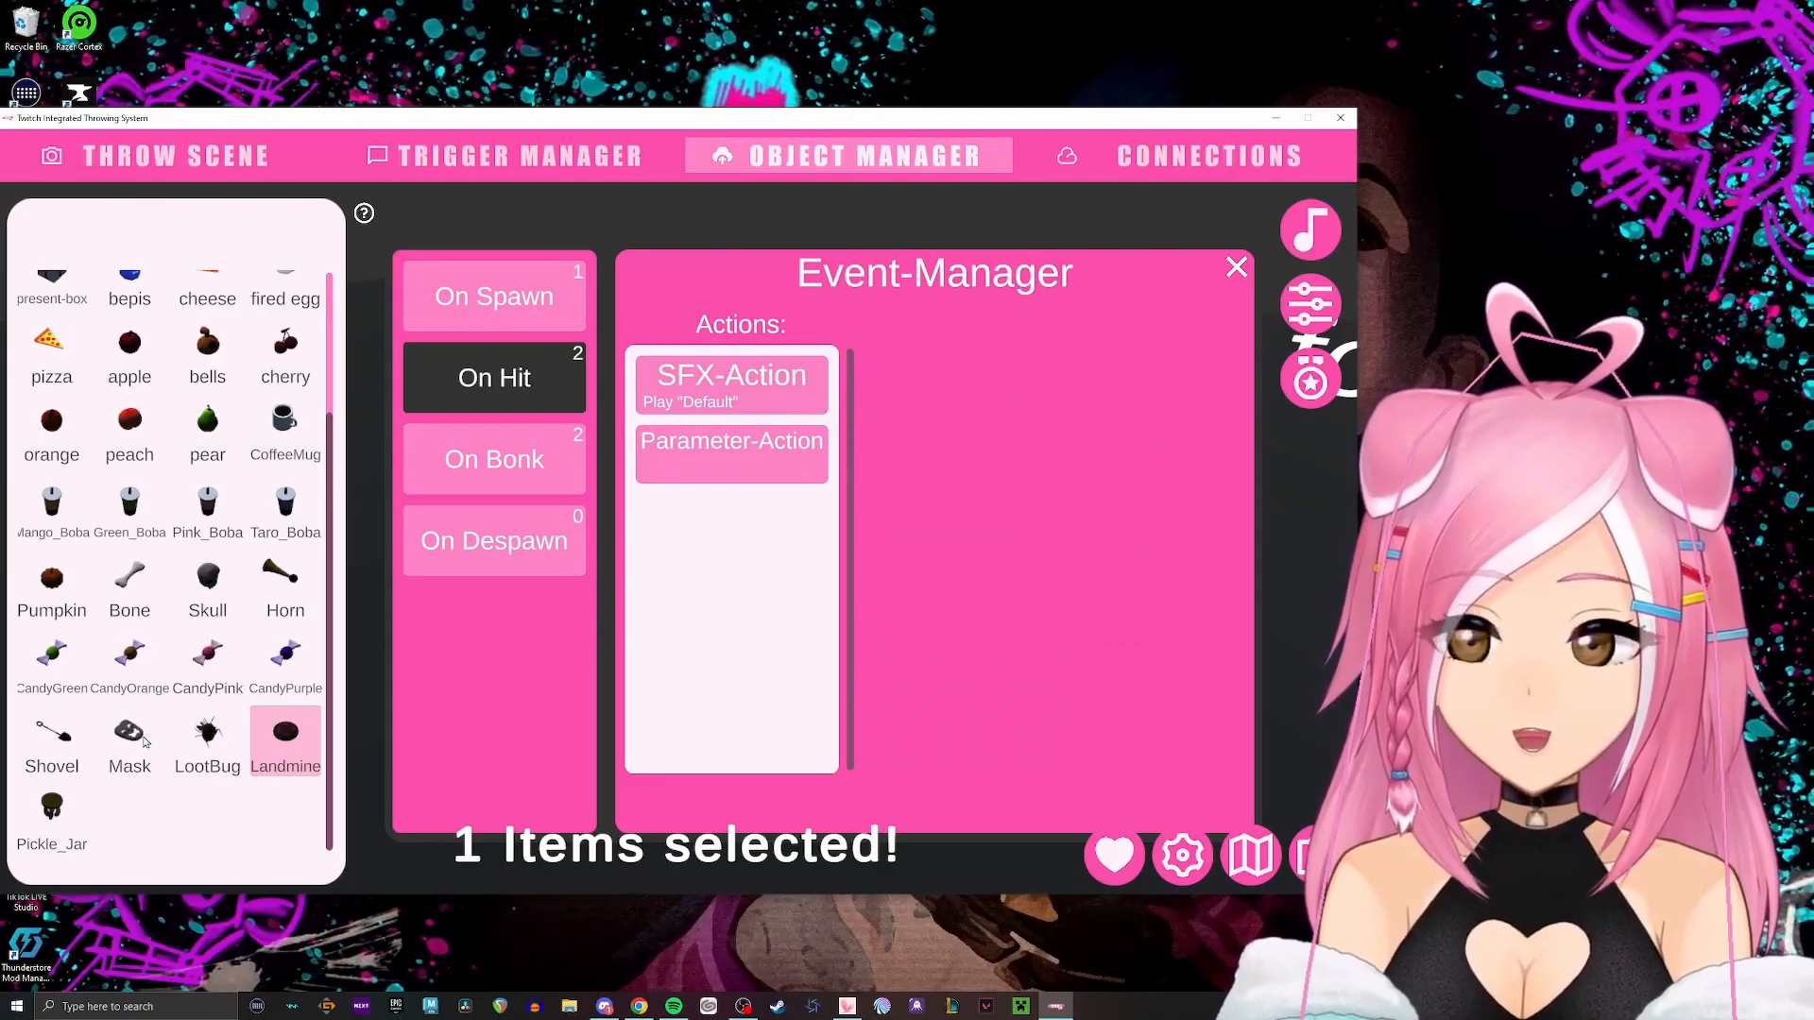
left_click(118, 755)
left_click(59, 730)
left_click(59, 682)
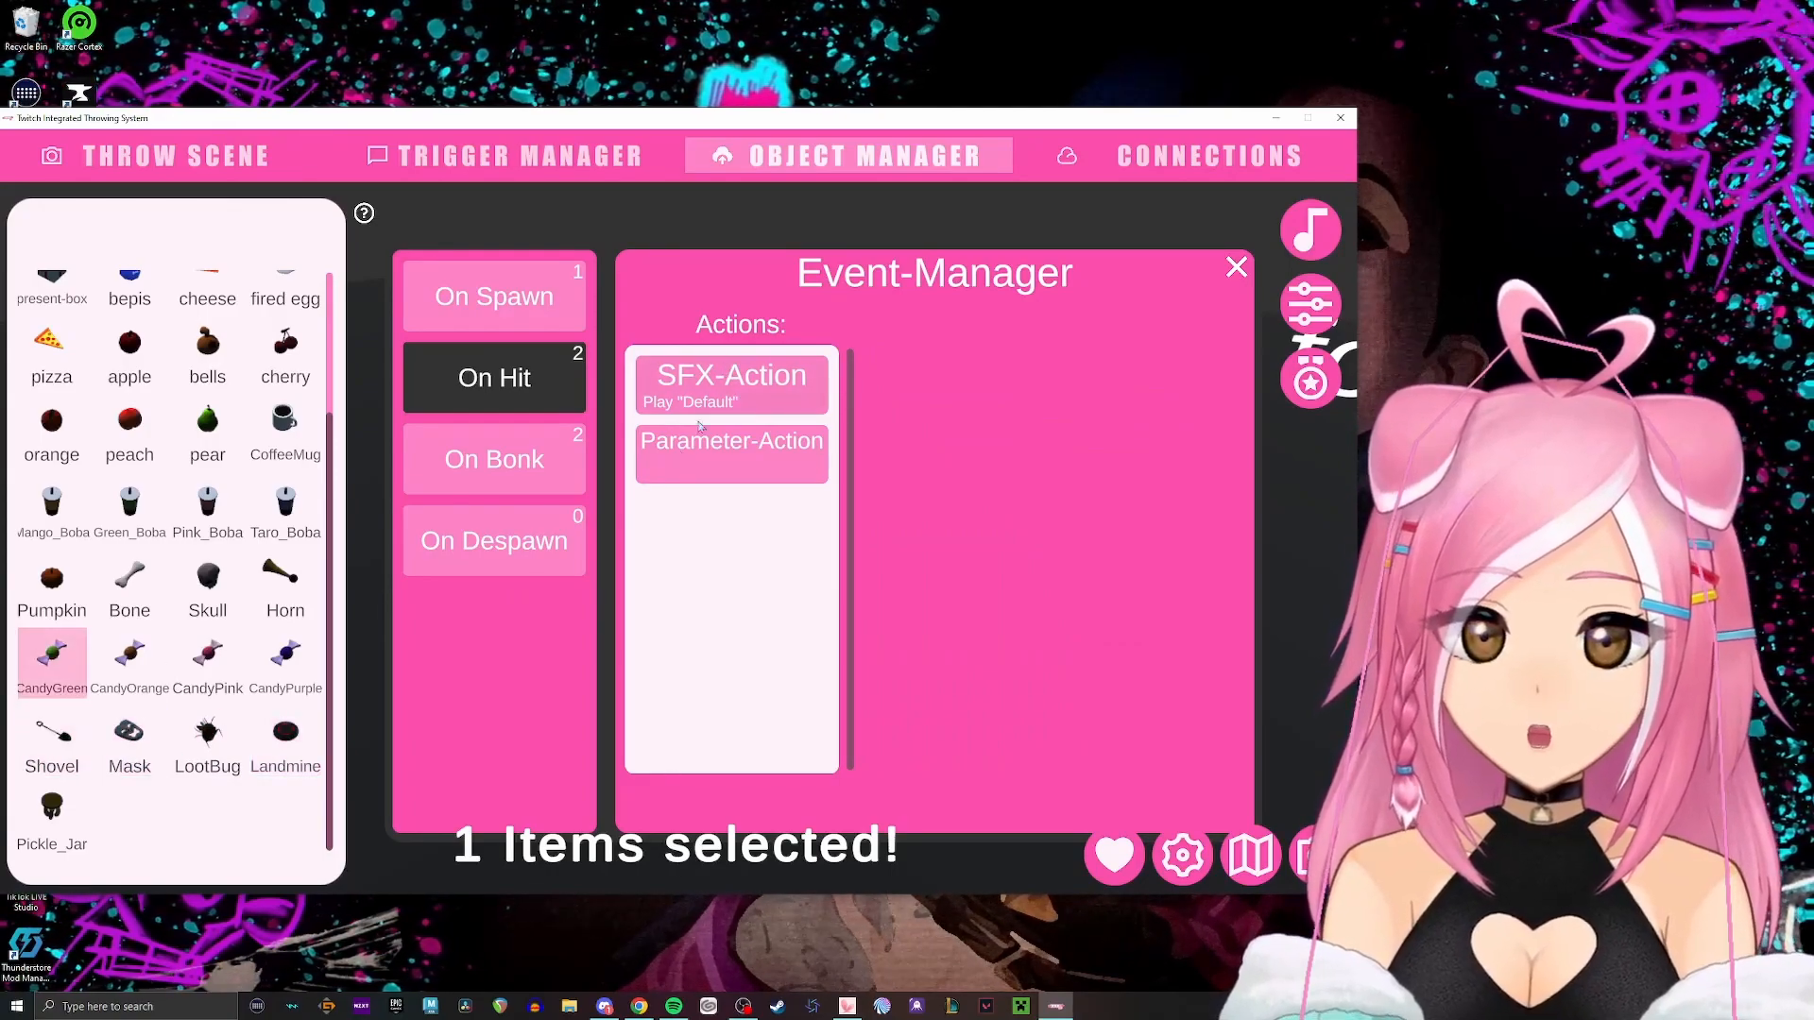
left_click(145, 670)
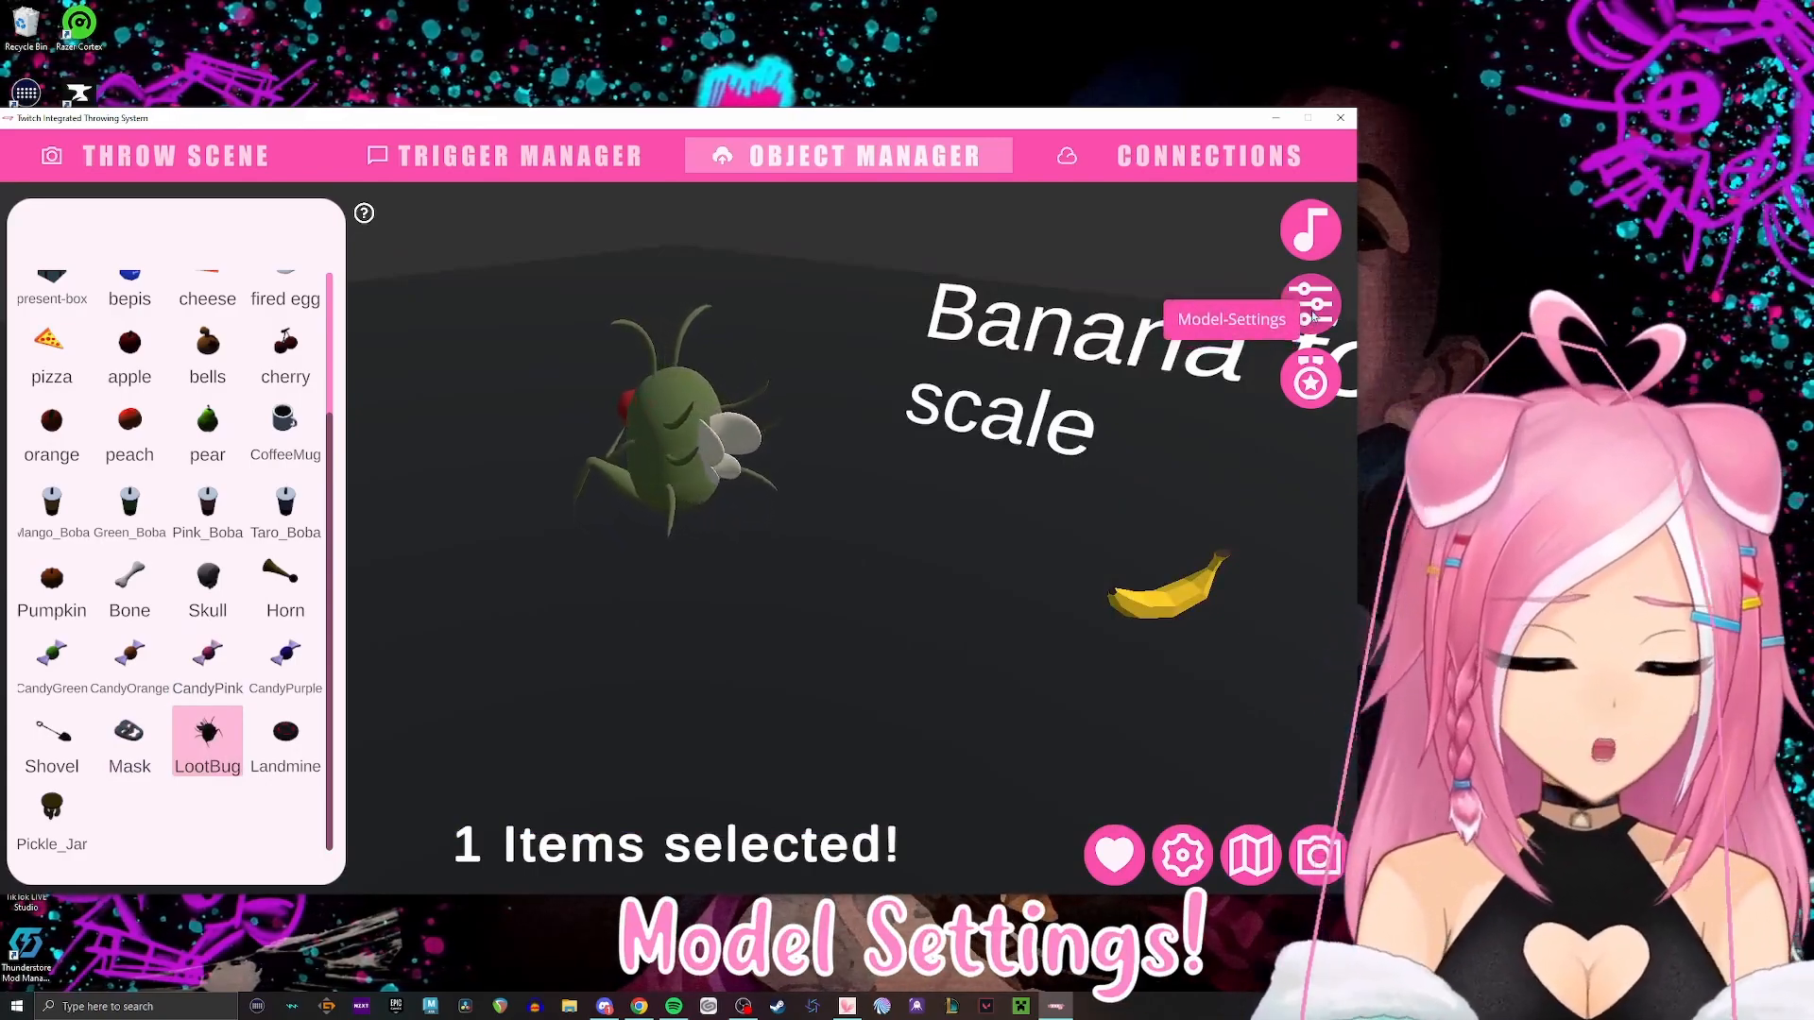
Show LootBug's Model-Options for scale, strength, speed, rotation speed and despawn time.
left_click(1311, 325)
mouse_move(1263, 364)
left_mouse_down()
mouse_move(1271, 515)
mouse_move(1273, 346)
left_mouse_up()
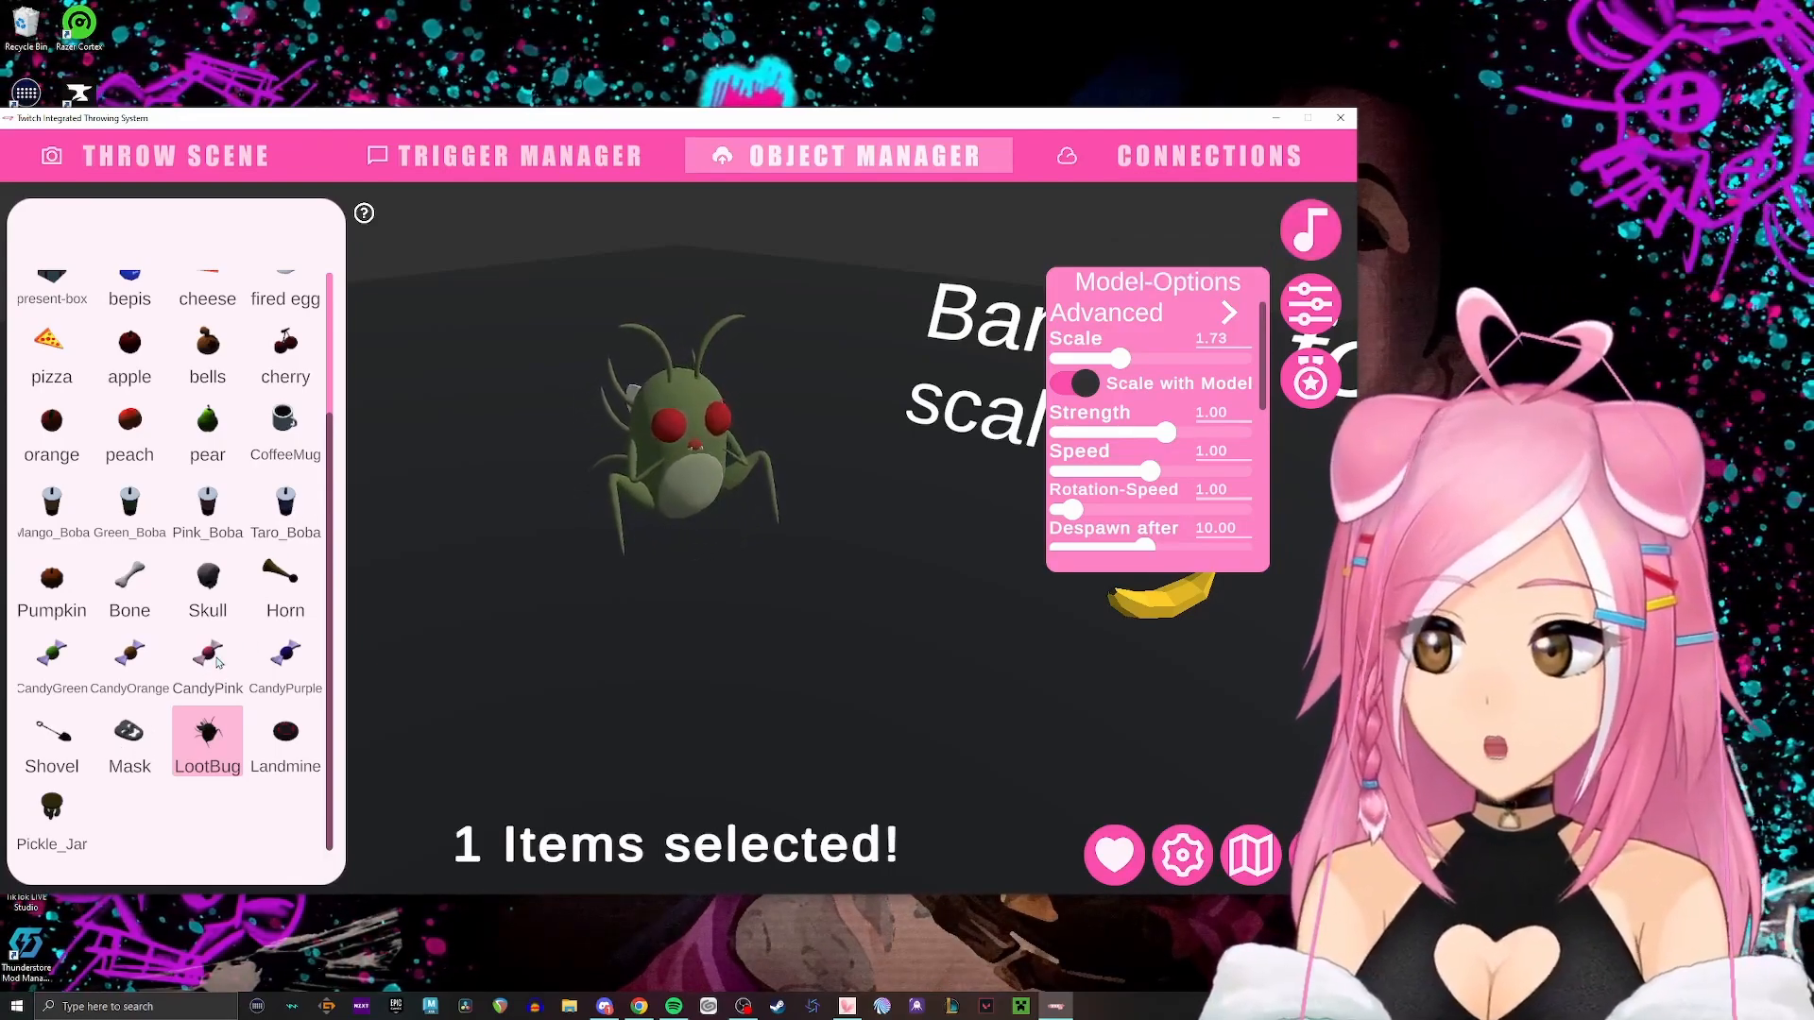
scroll(281, 713, "up", 1)
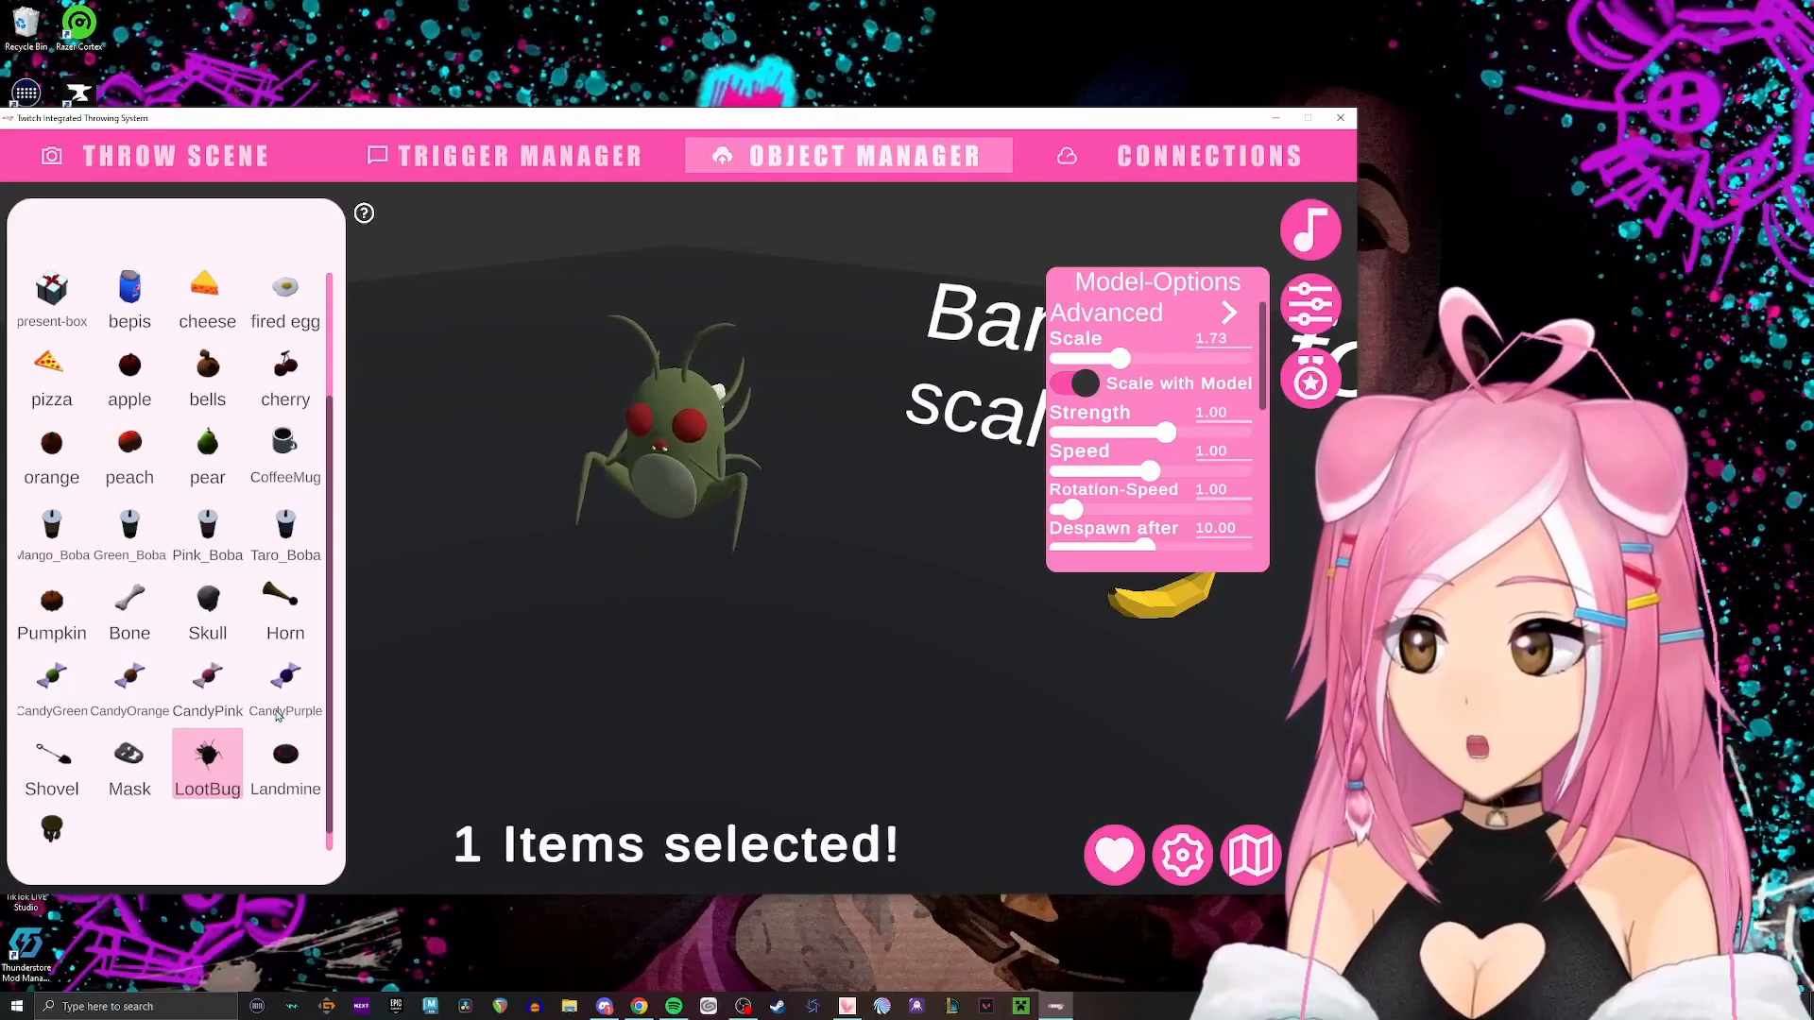
scroll(211, 727, "down", 1)
Select Pickle_Jar and examine its transparent jar model up close.
left_click(70, 813)
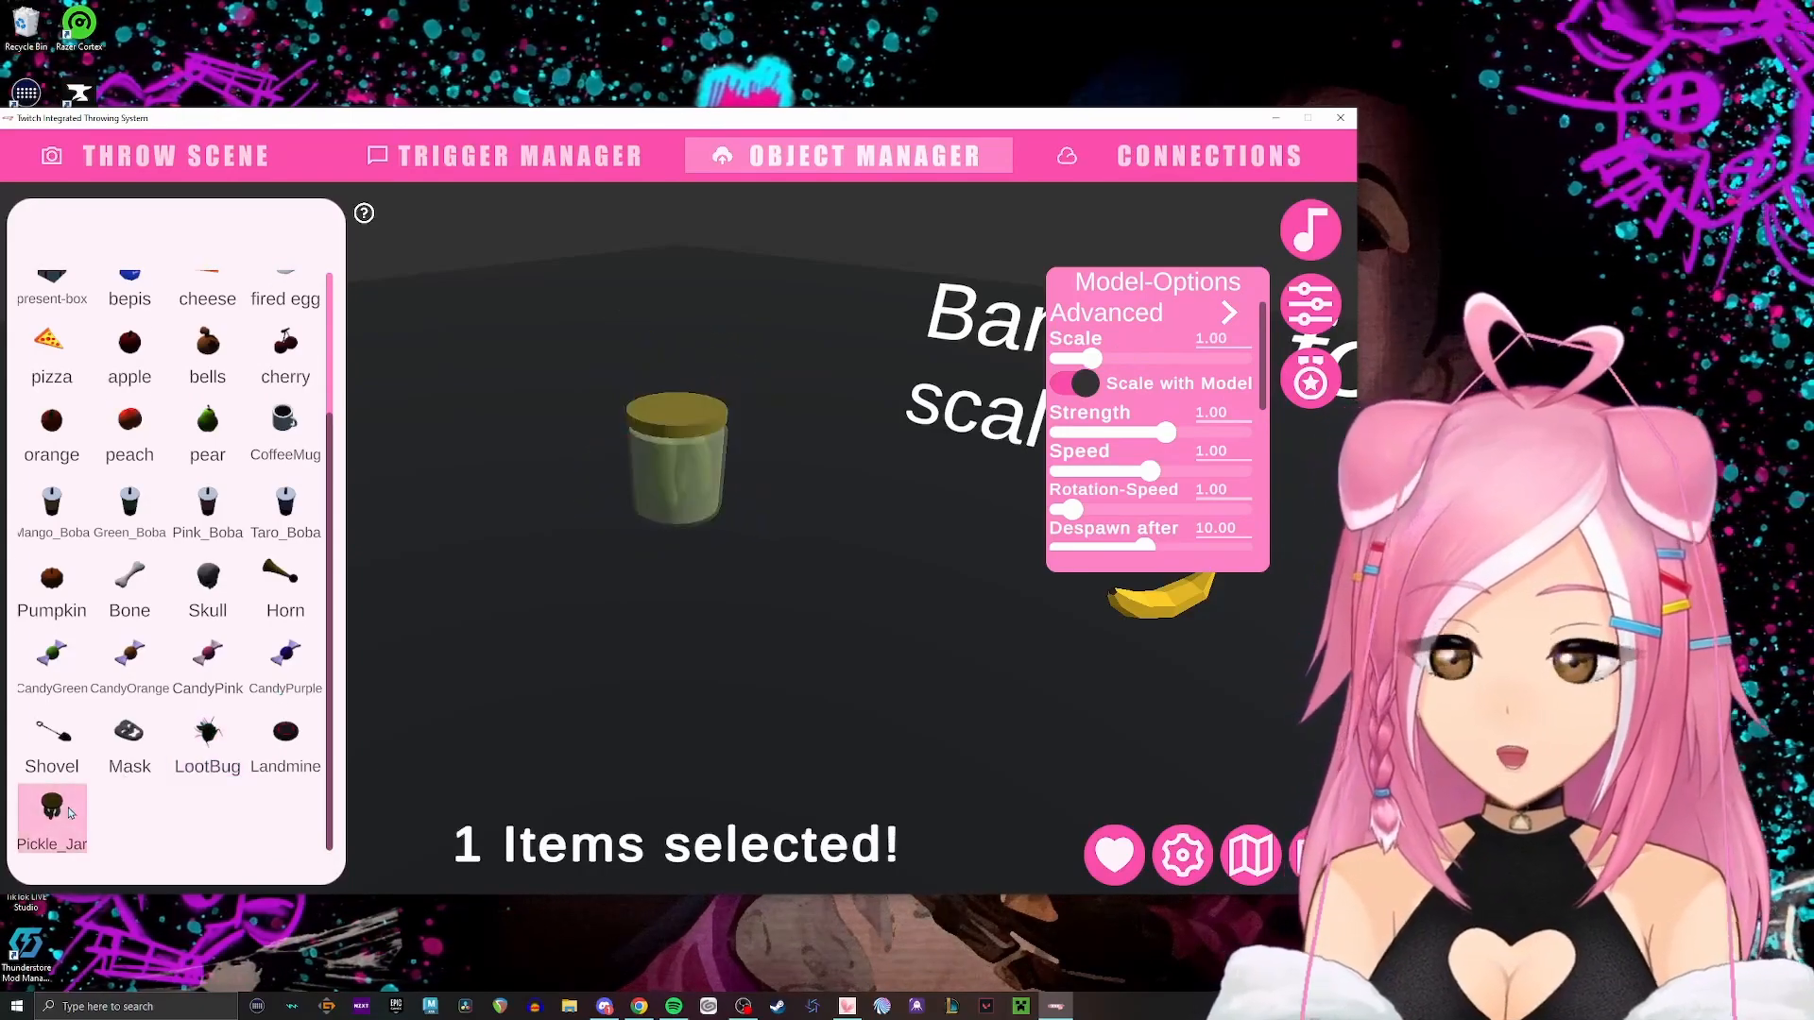
scroll(662, 486, "up", 2)
scroll(689, 437, "down", 1)
scroll(689, 436, "up", 1)
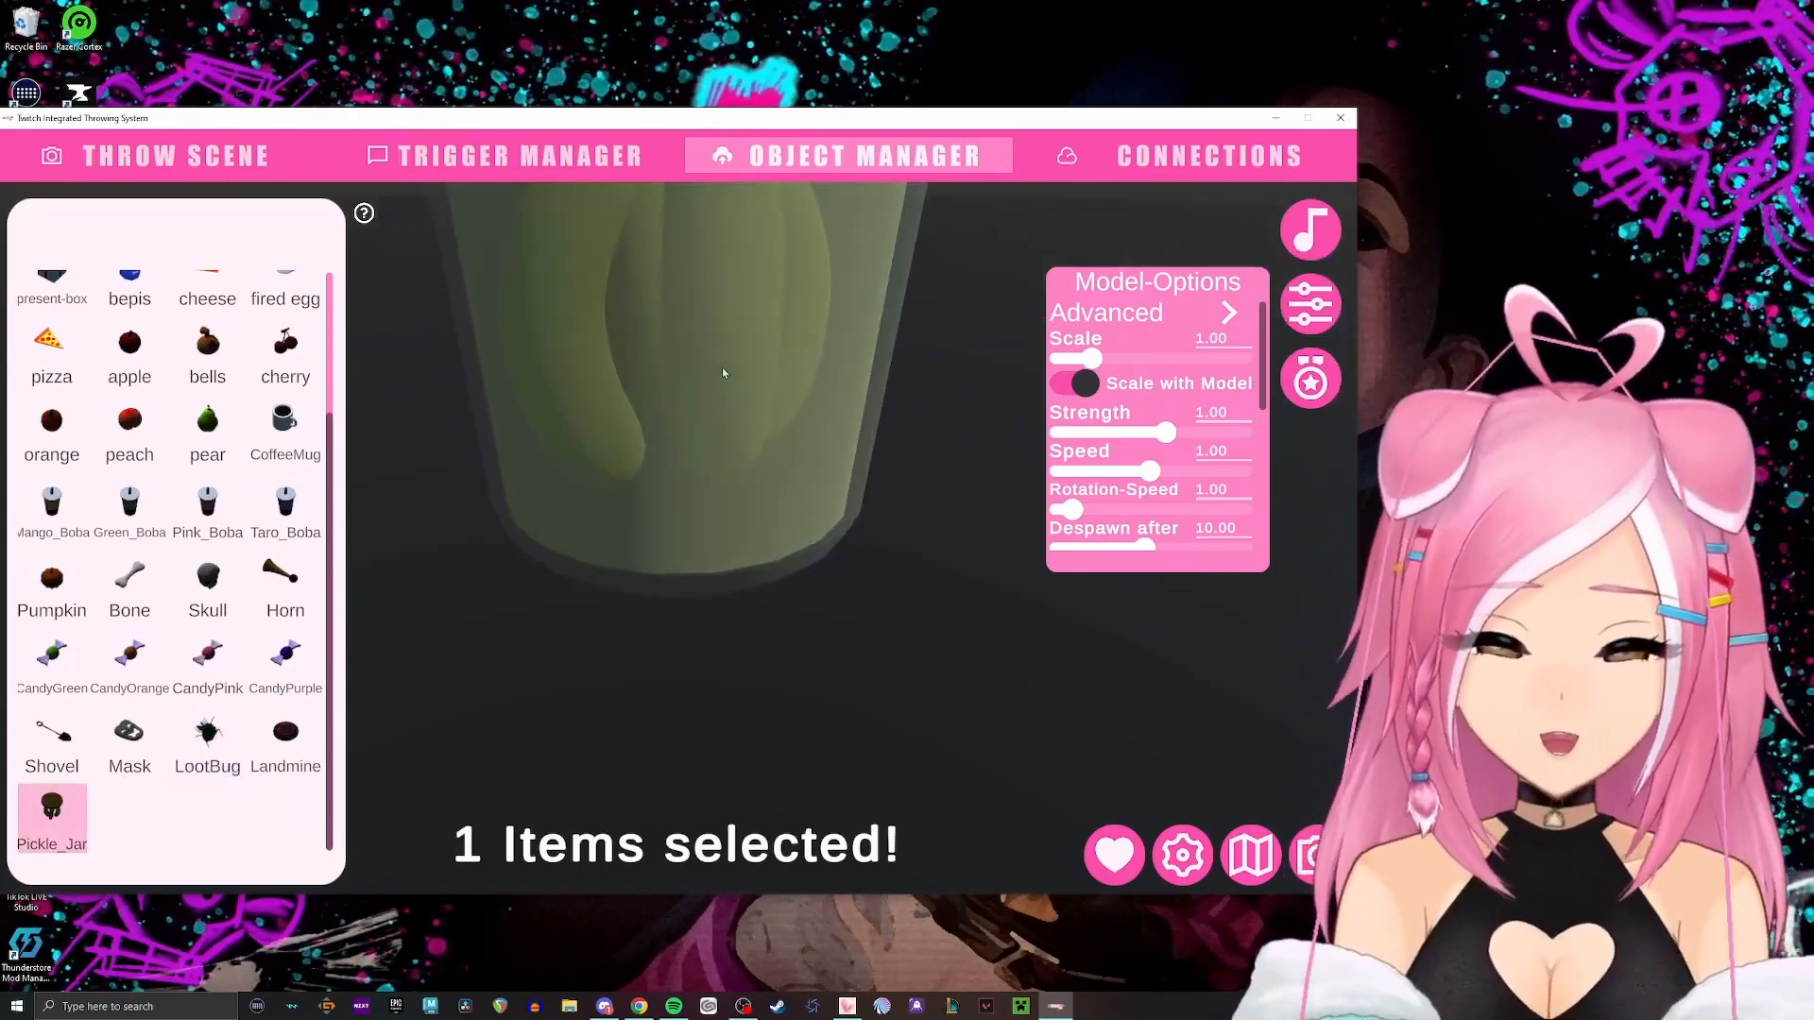
scroll(757, 411, "down", 1)
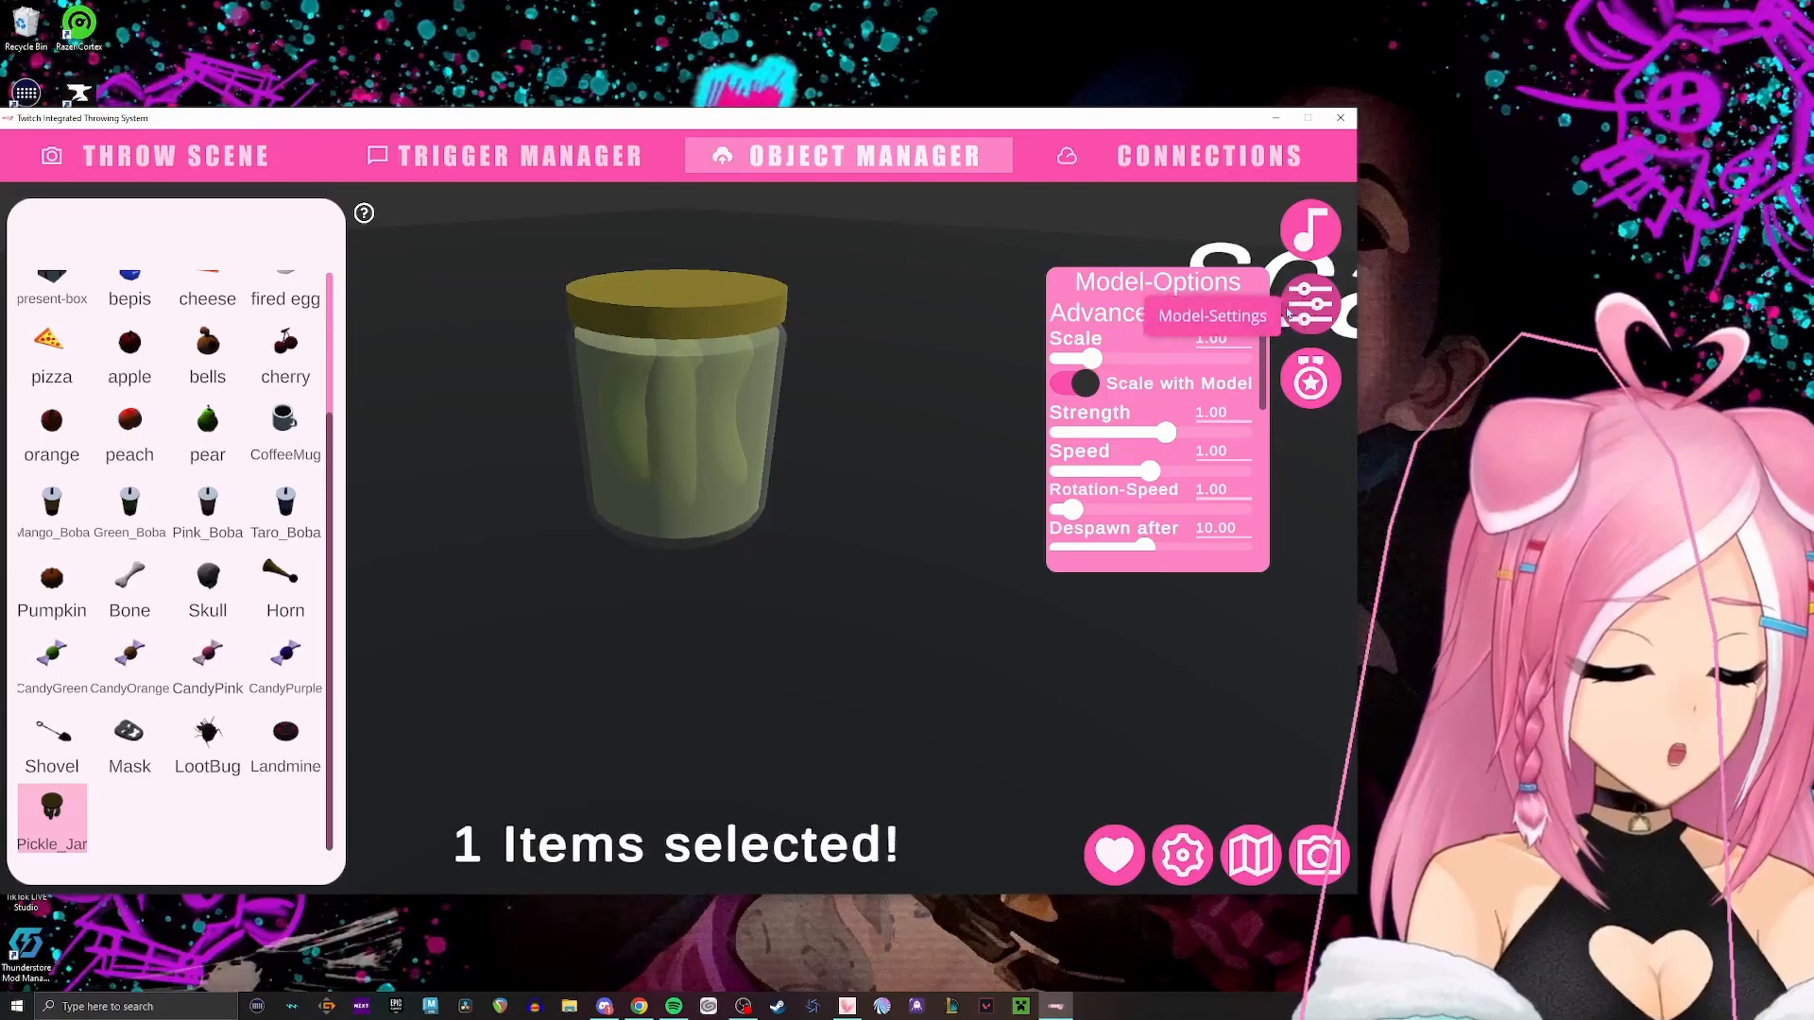
Review Pickle_Jar's advanced transparency modes, set Transparency-Mode to Transparent and acknowledge the restart warning.
left_click(1228, 313)
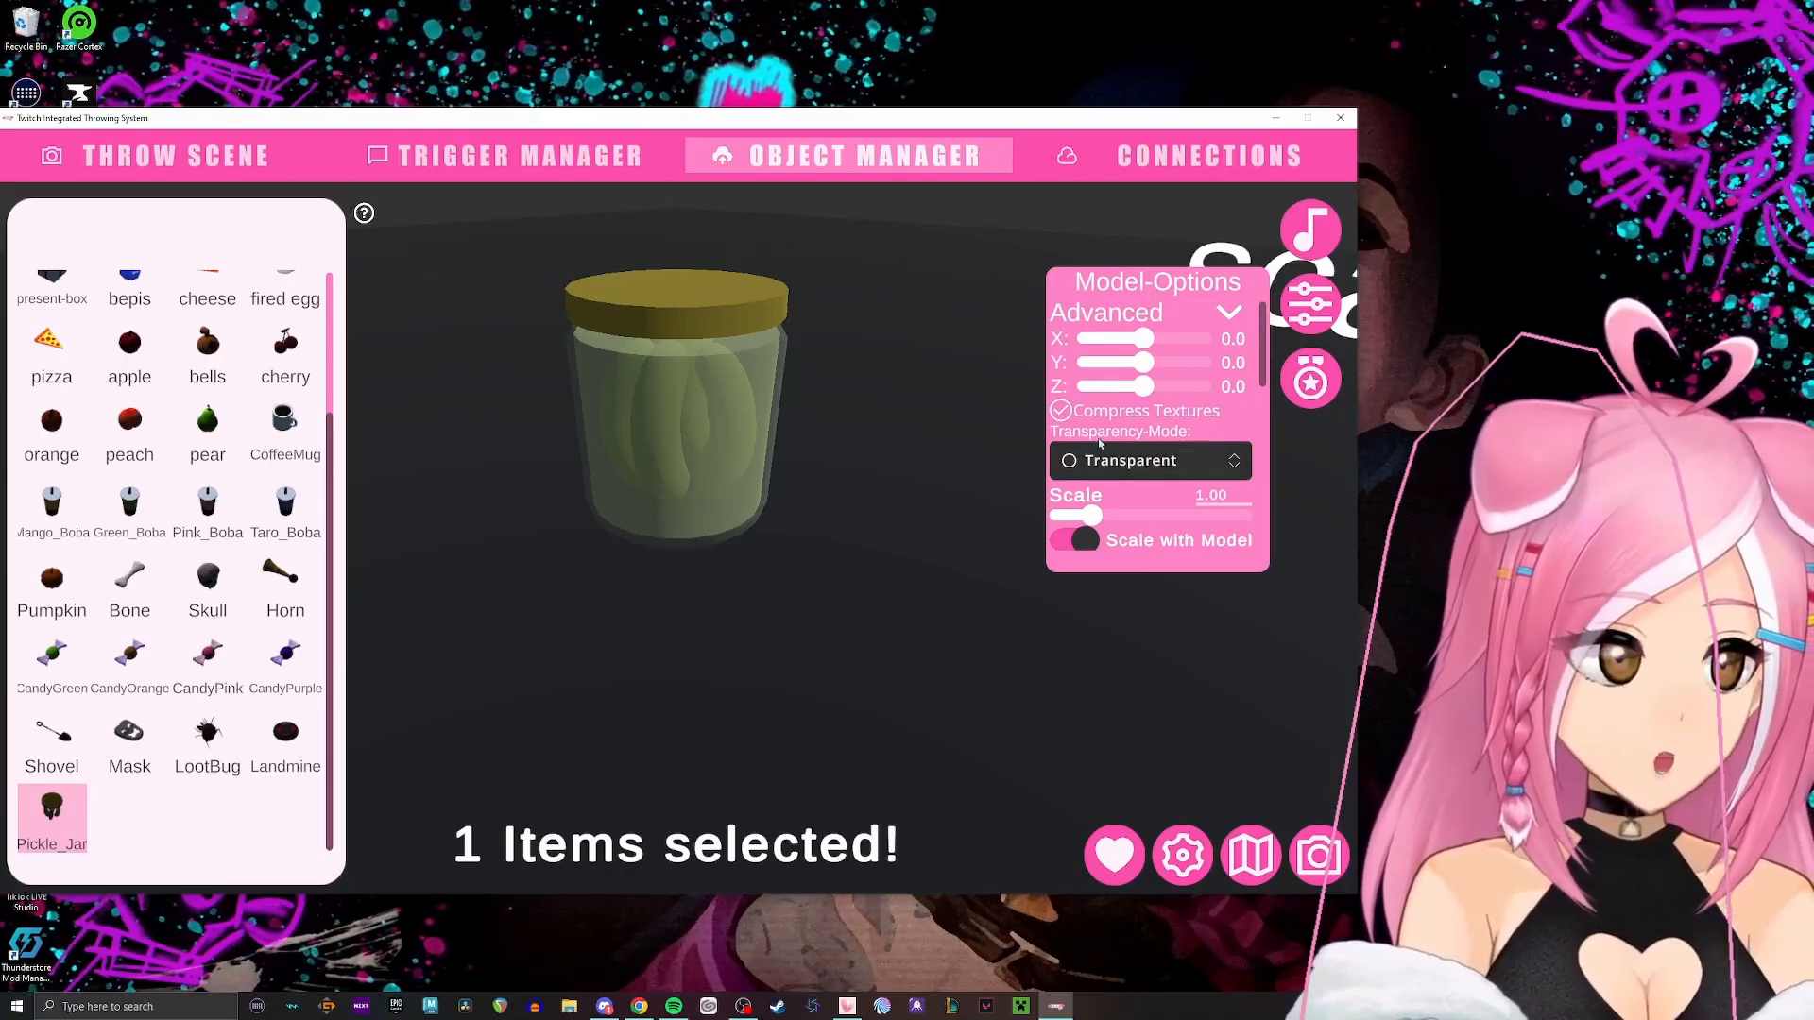
left_click(1221, 458)
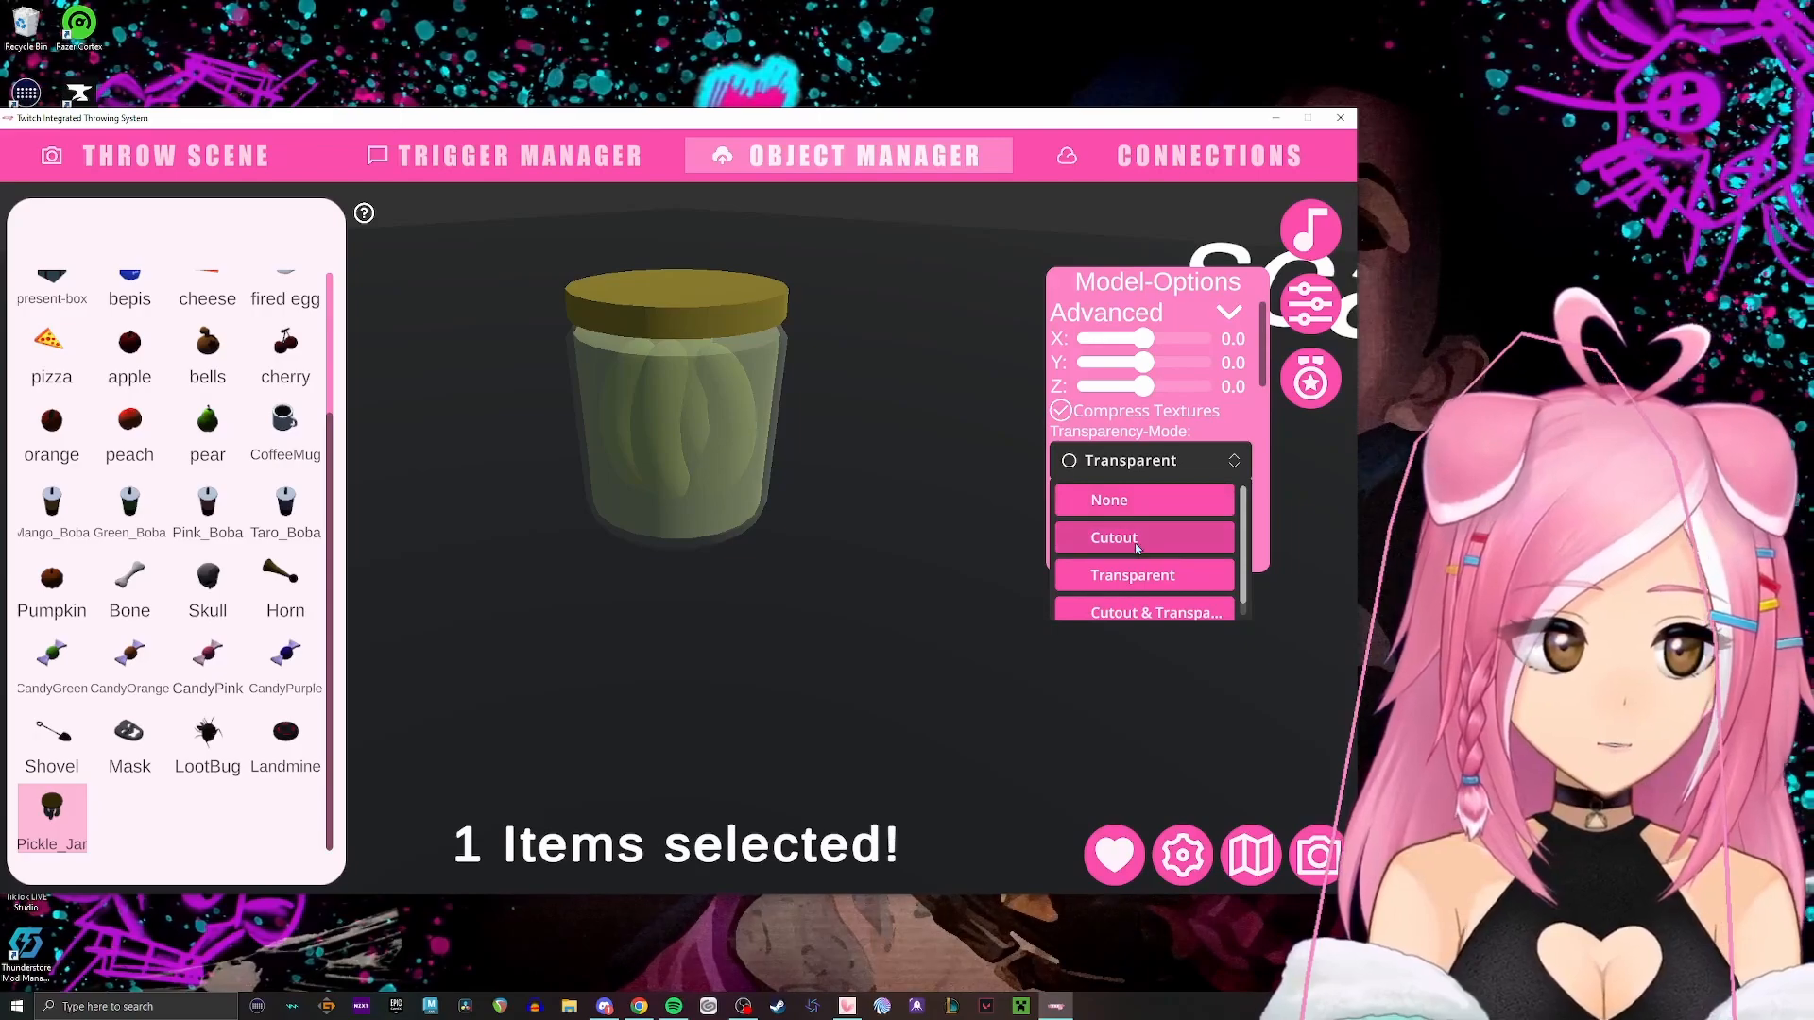
scroll(1162, 548, "down", 1)
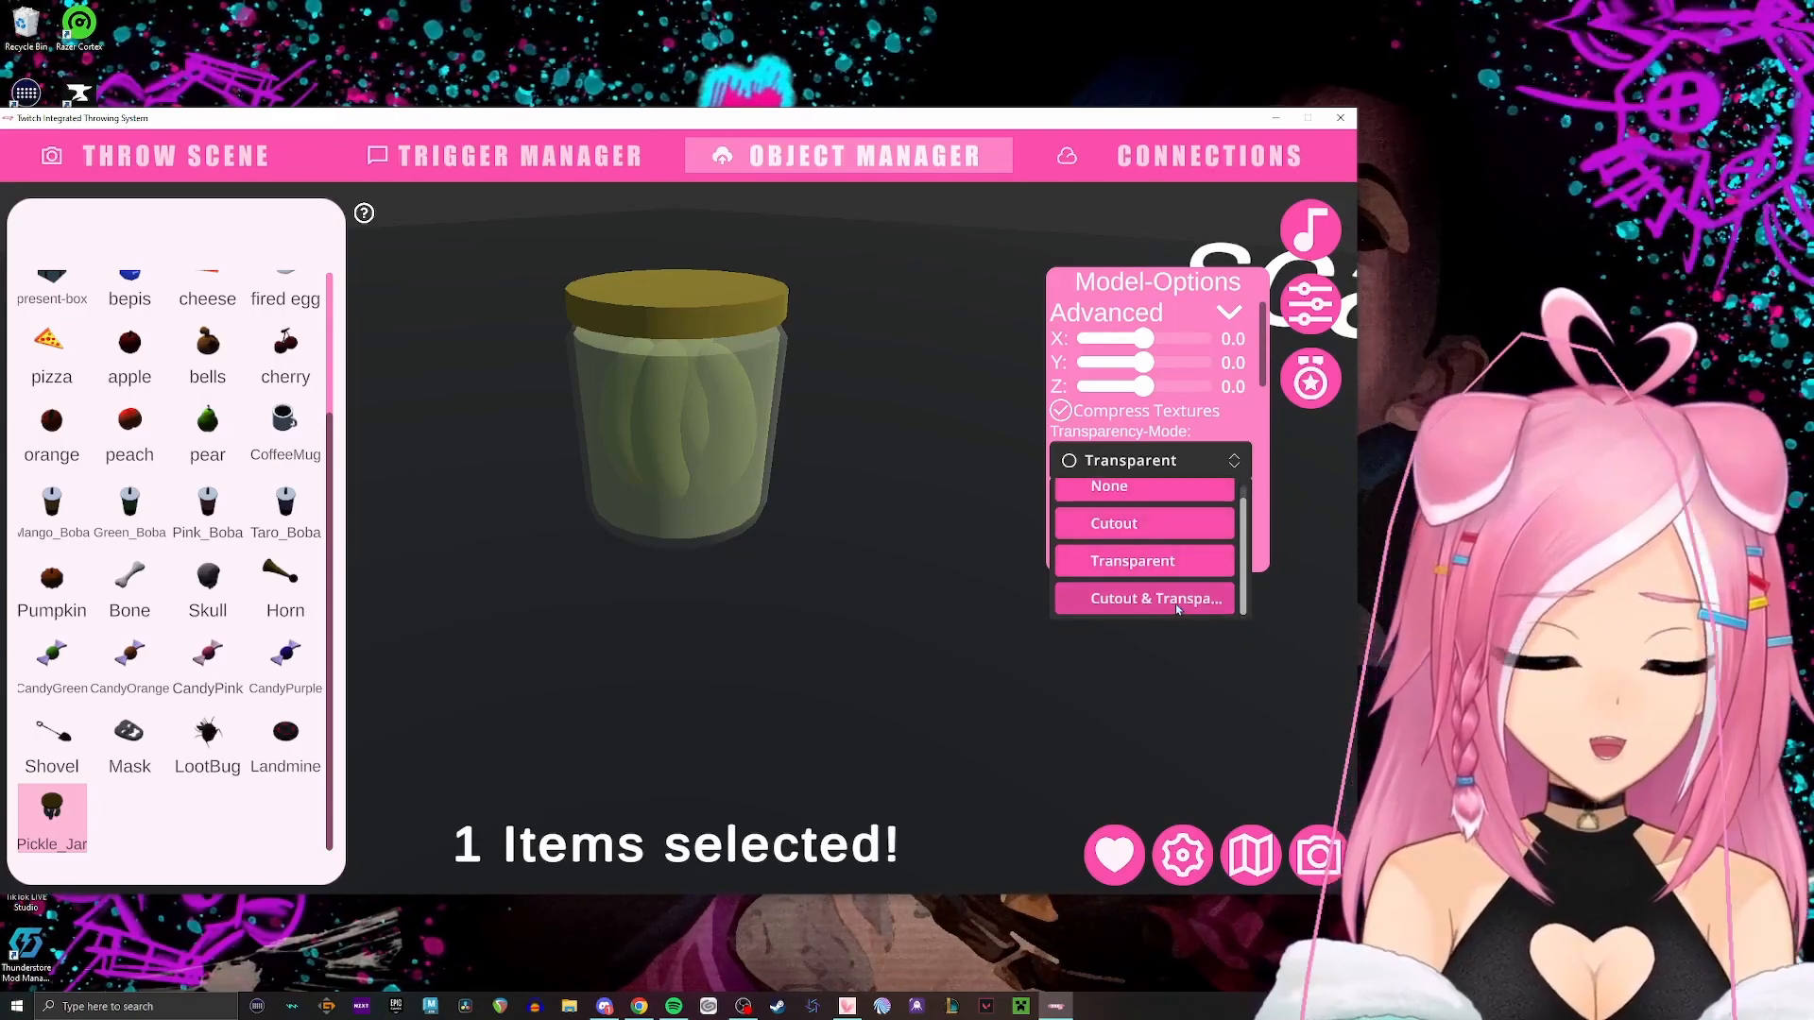
scroll(1174, 603, "up", 1)
left_click(1145, 580)
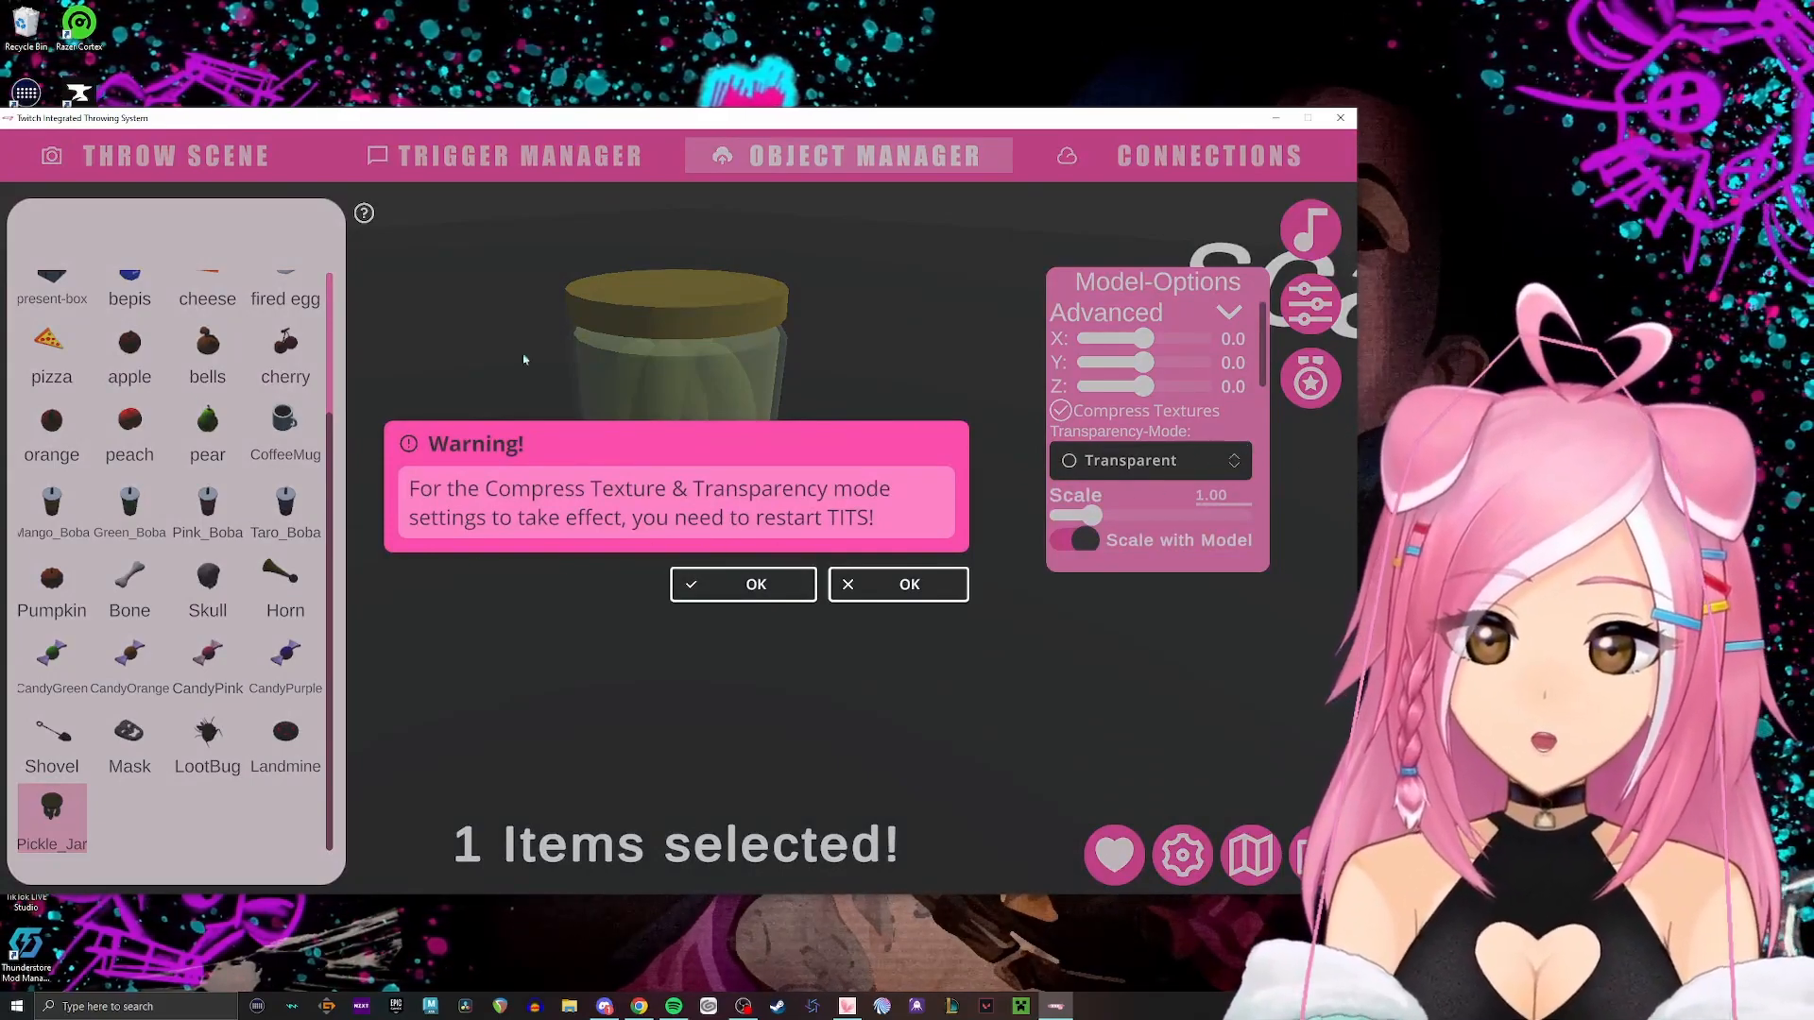
left_click(912, 582)
Preview the Landmine and Pickle_Jar models, plus the green, orange, pink and purple candies.
left_click(253, 746)
left_click(51, 831)
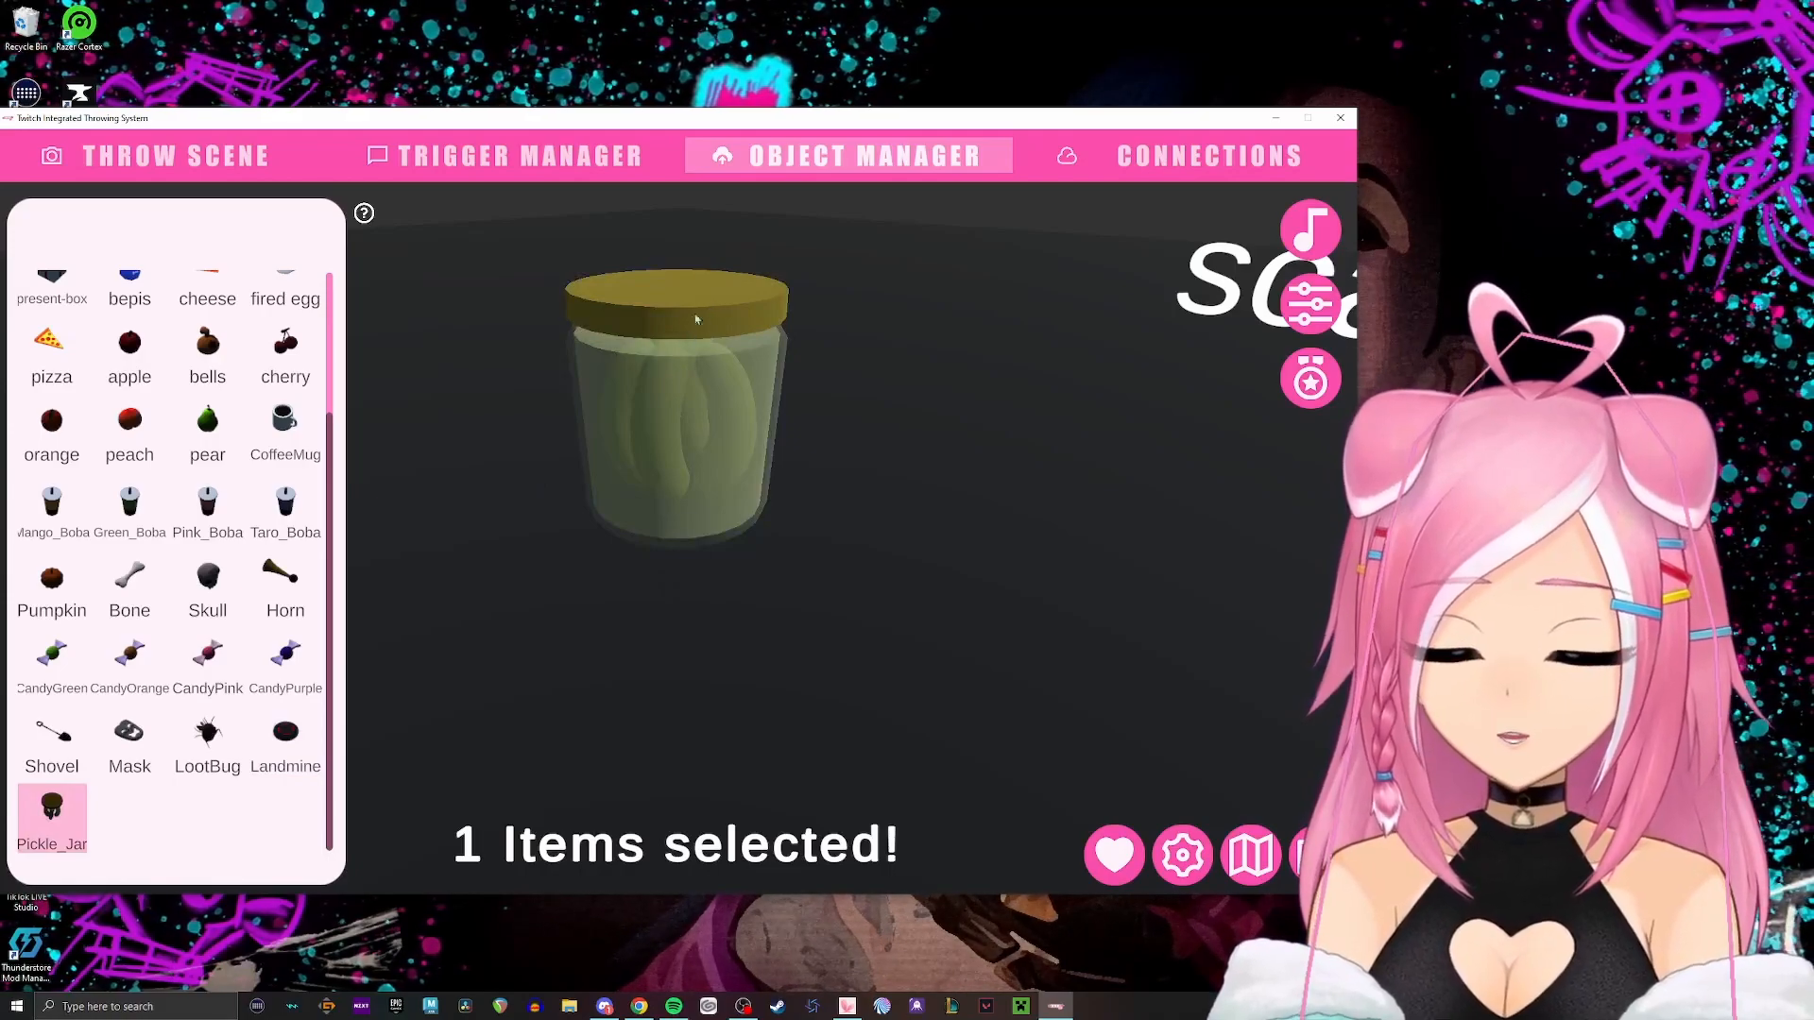
left_click(62, 655)
left_click(174, 659)
left_click(208, 657)
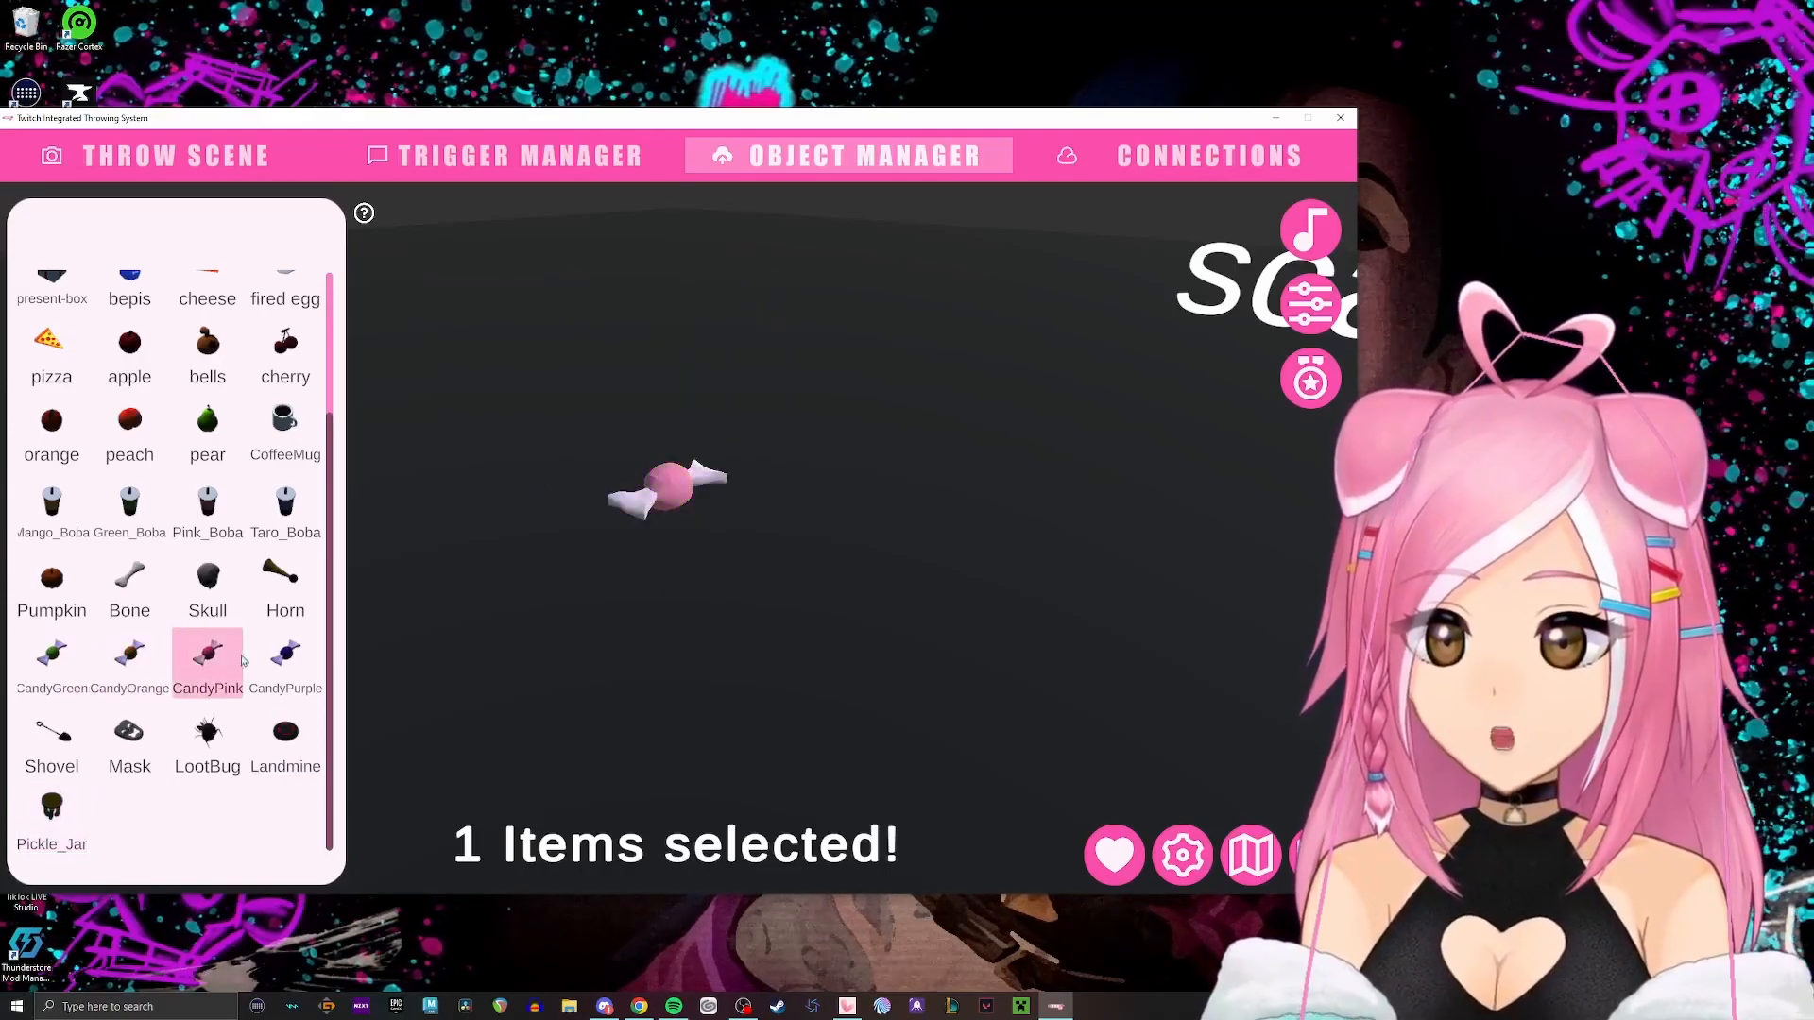
left_click(285, 656)
Preview the Horn, Skull, Bone and Pumpkin models.
left_click(286, 586)
left_click(187, 591)
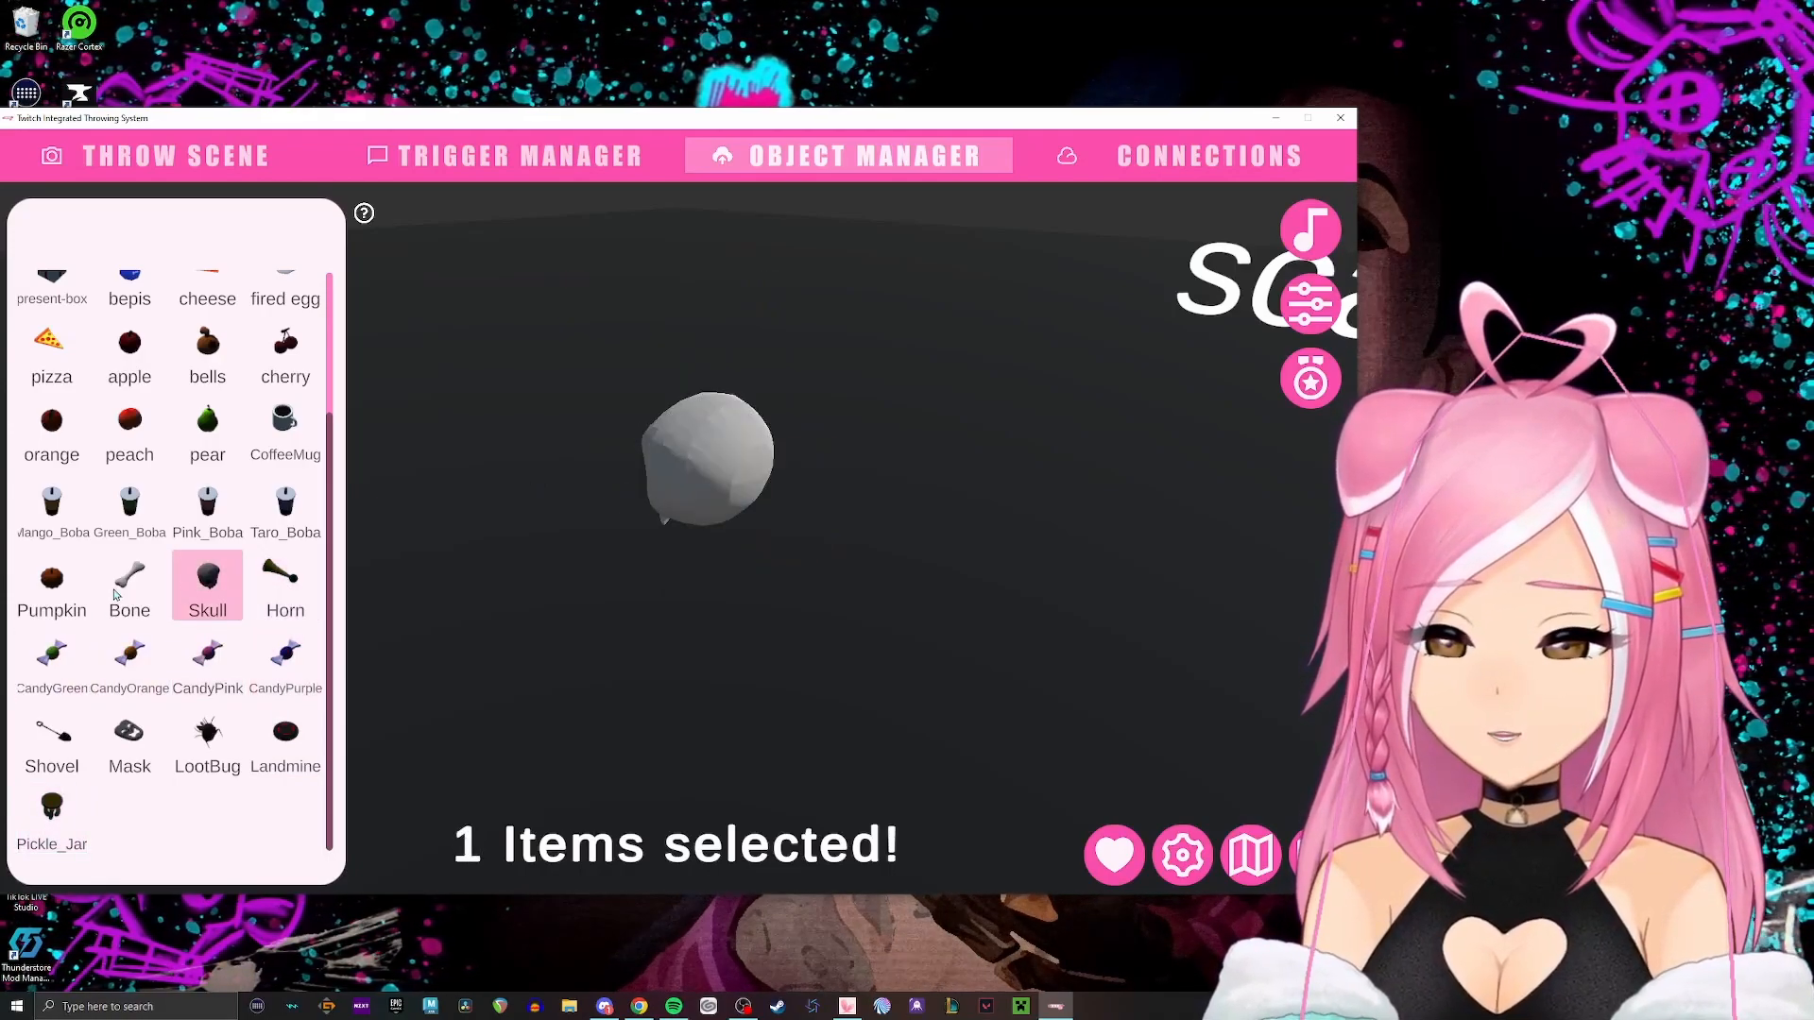
left_click(118, 595)
left_click(59, 595)
Preview the mango, green, pink and taro boba models and the bepis can.
left_click(59, 510)
left_click(129, 505)
left_click(208, 506)
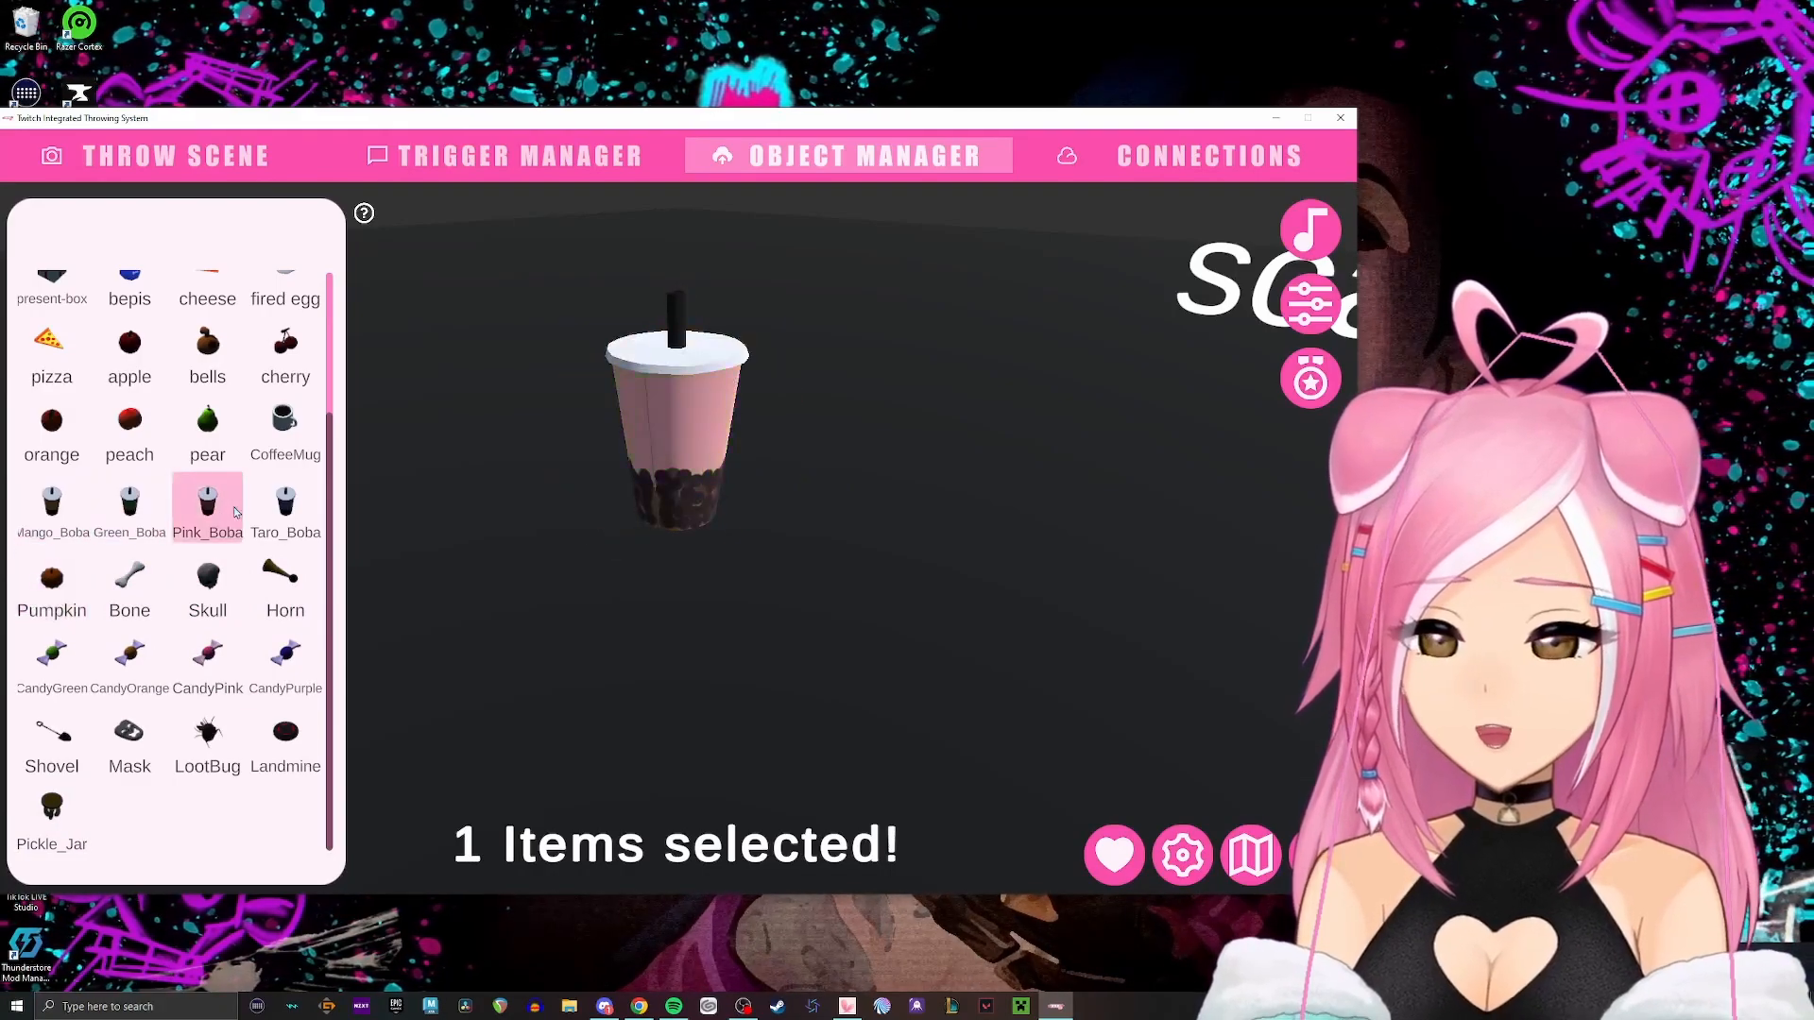
left_click(285, 505)
scroll(286, 511, "up", 1)
left_click(147, 370)
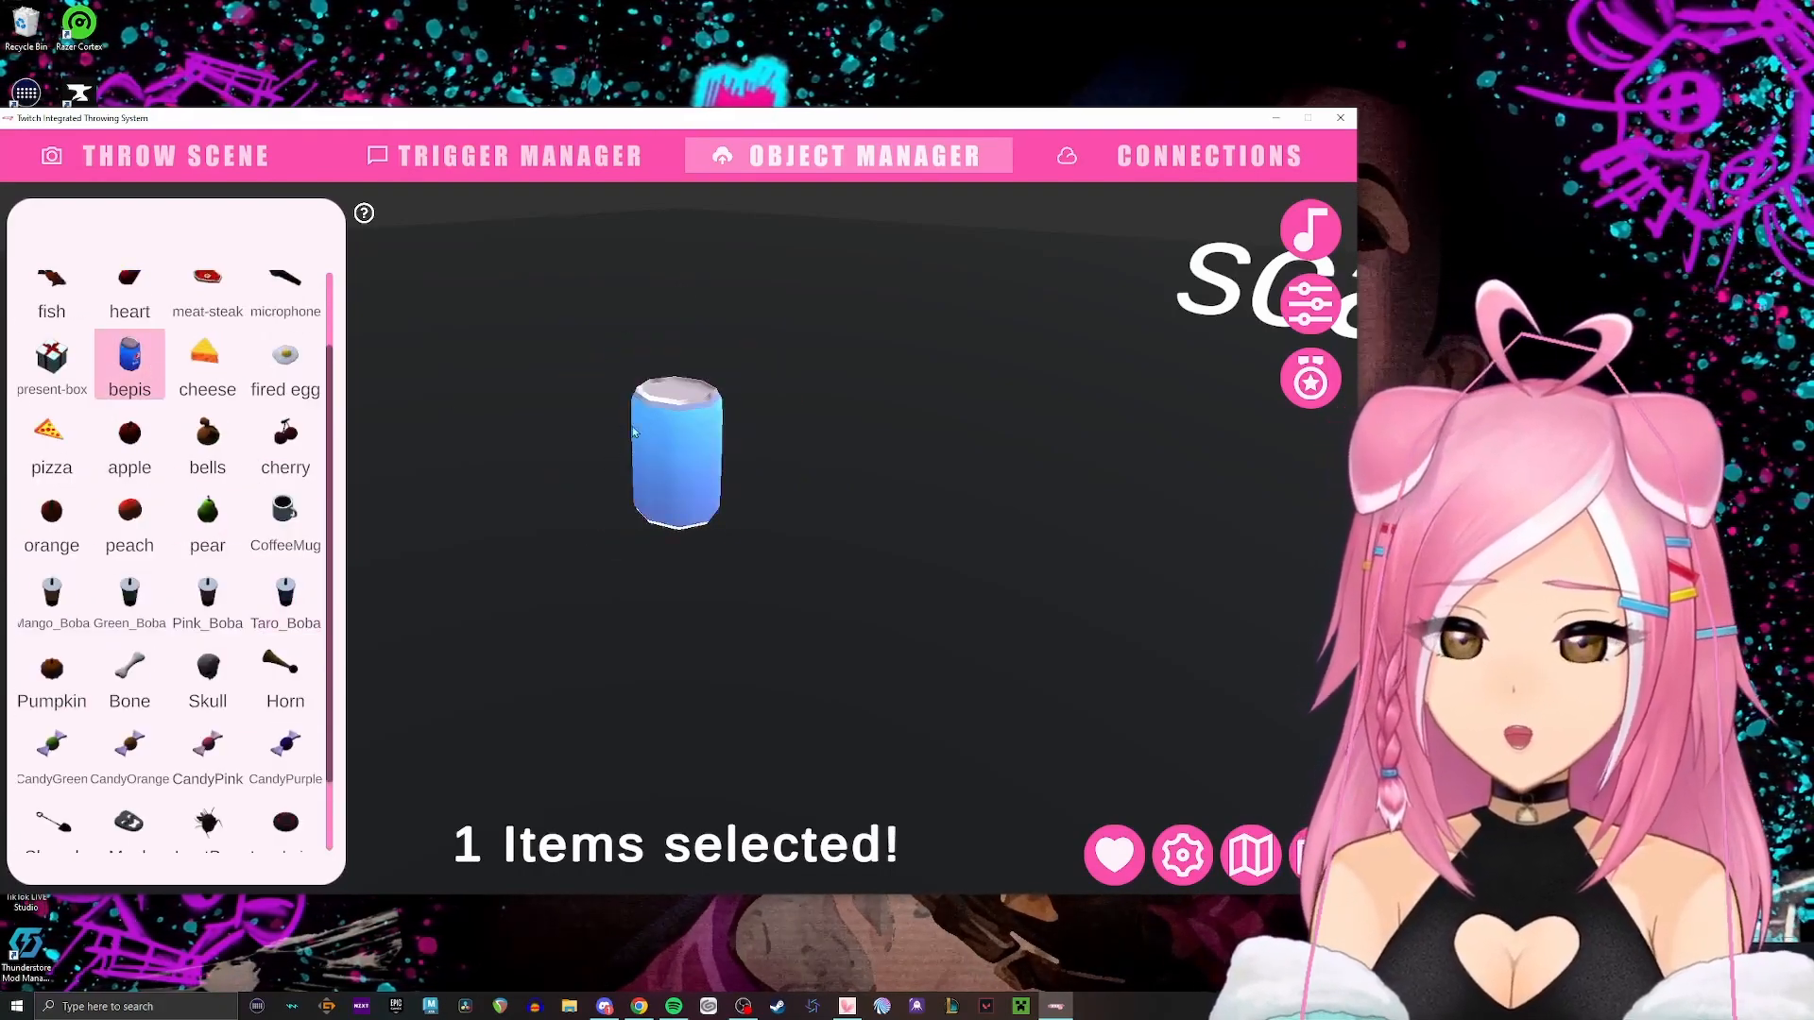